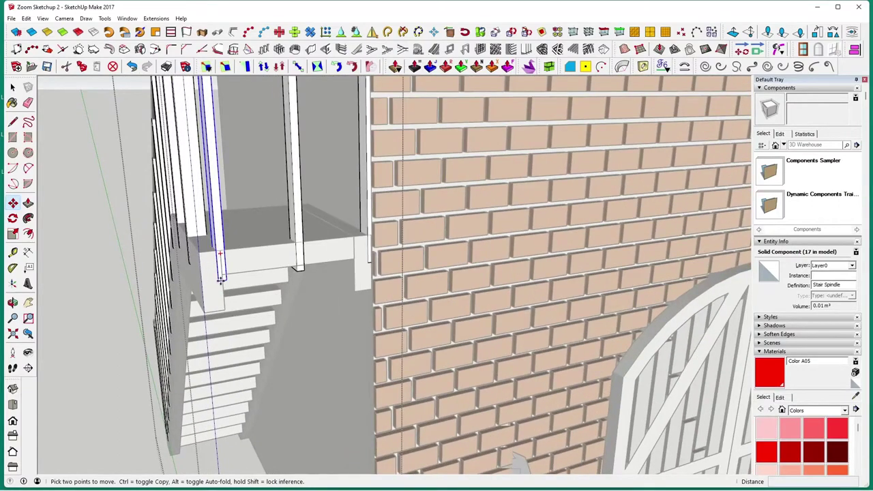
Move the spindle at the landing's outer front corner so it sits flush with the beam's outer edge
left_click(220, 279)
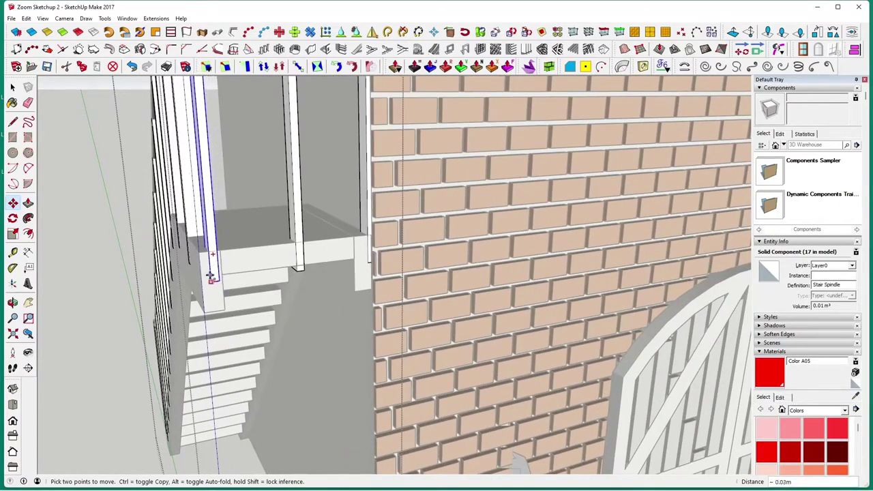
middle_click_drag(203, 279, 218, 360)
scroll(345, 297, "up", 5)
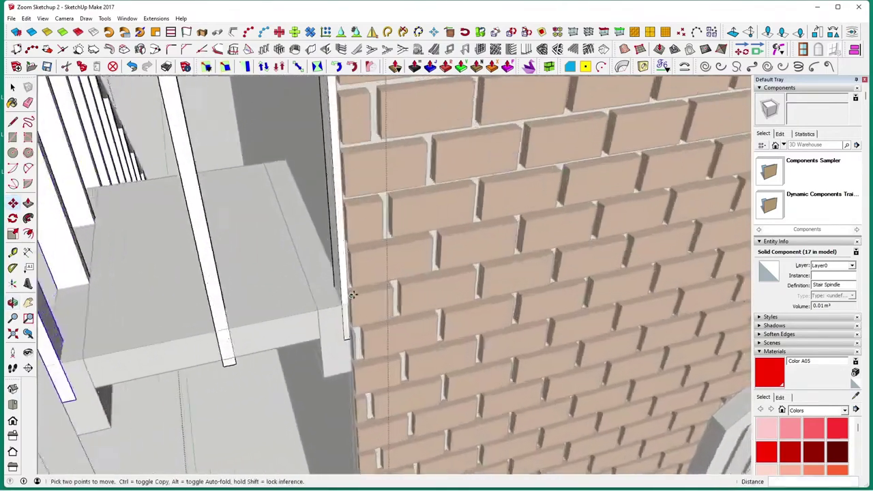
Move the spindle beside the brick wall so it sits flush with the landing beam's wall end
scroll(350, 294, "up", 2)
middle_click_drag(350, 295, 340, 298)
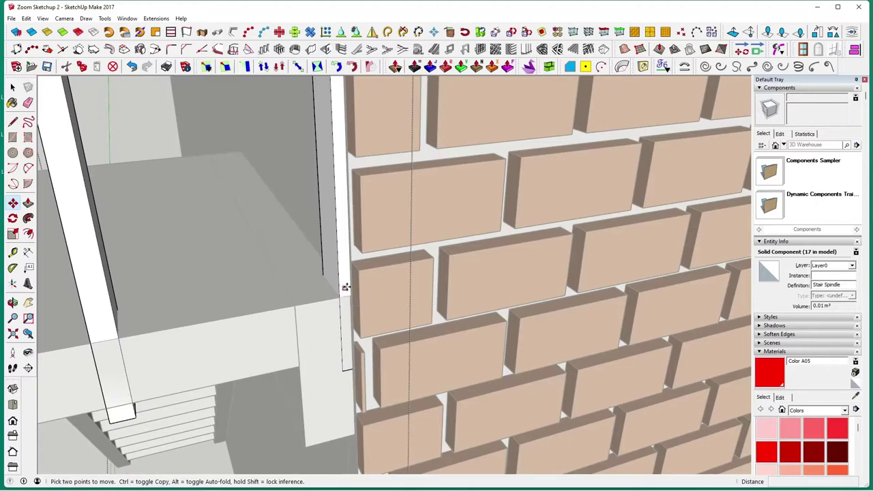
key("Escape")
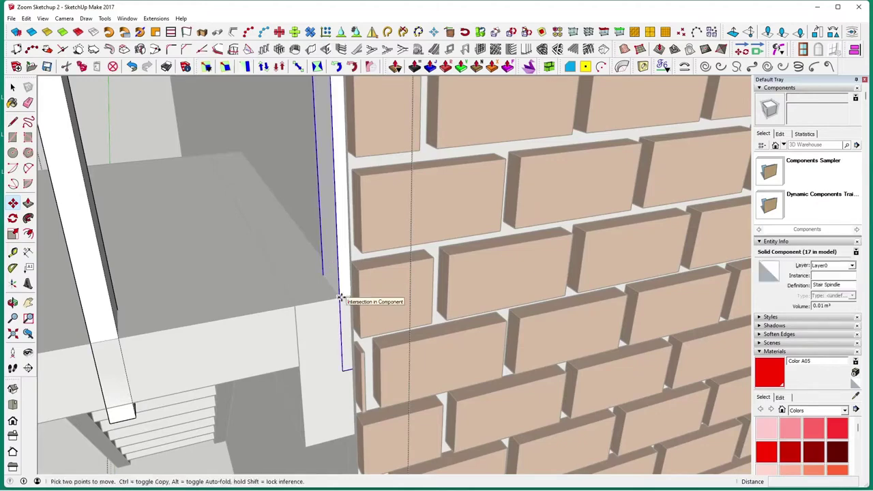
left_click(341, 298)
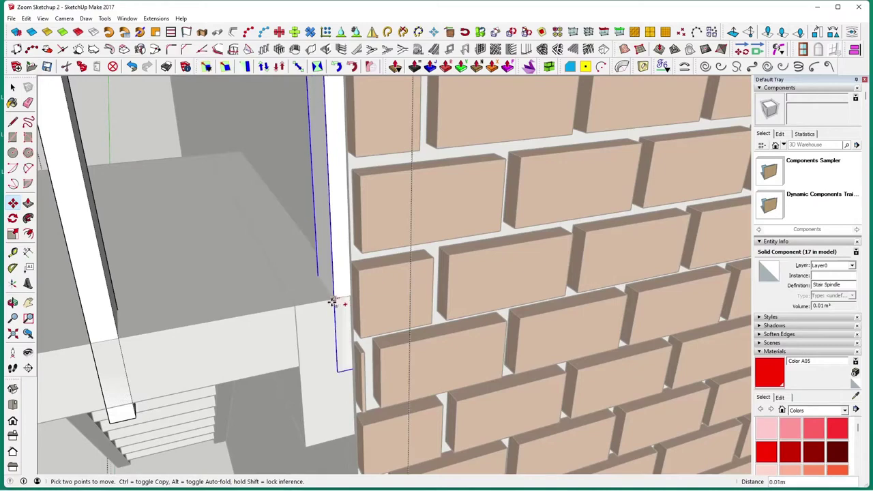
left_click(347, 315)
scroll(347, 341, "down", 3)
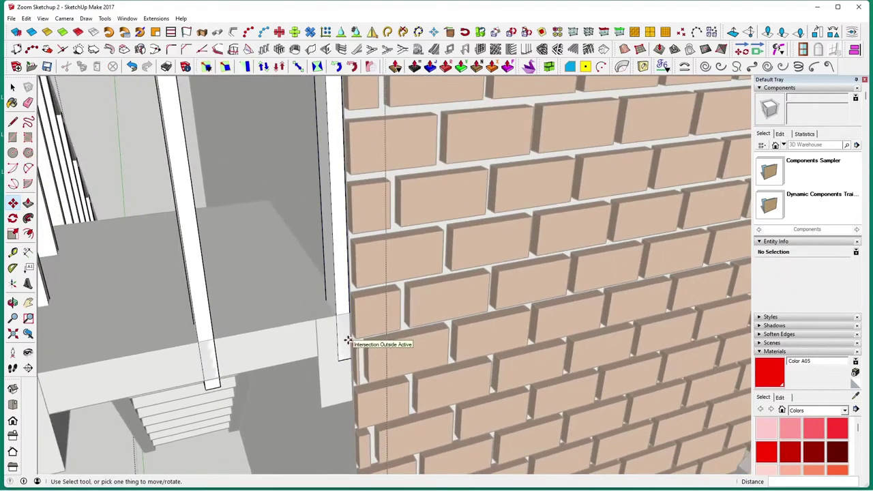
Within the Stair Spindle component, push the bottom face up about 0.03 m to the landing beam's lower edge
middle_click_drag(316, 344, 308, 307)
key("space")
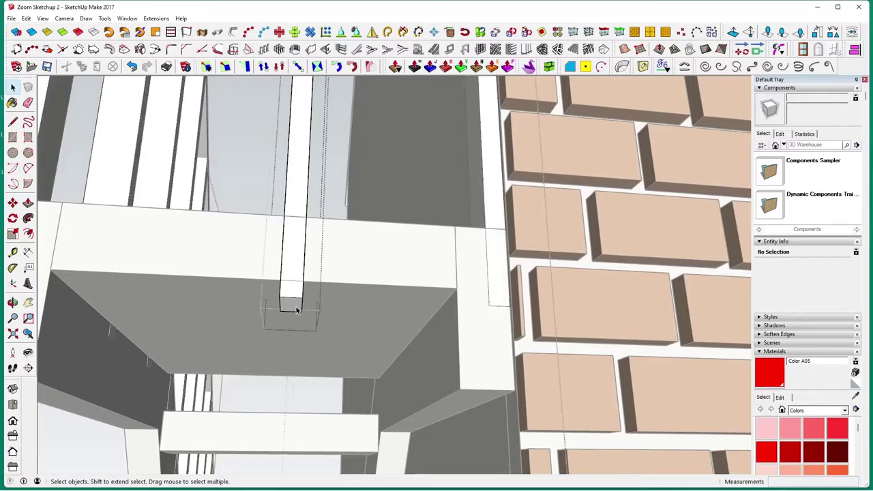
left_click(295, 310)
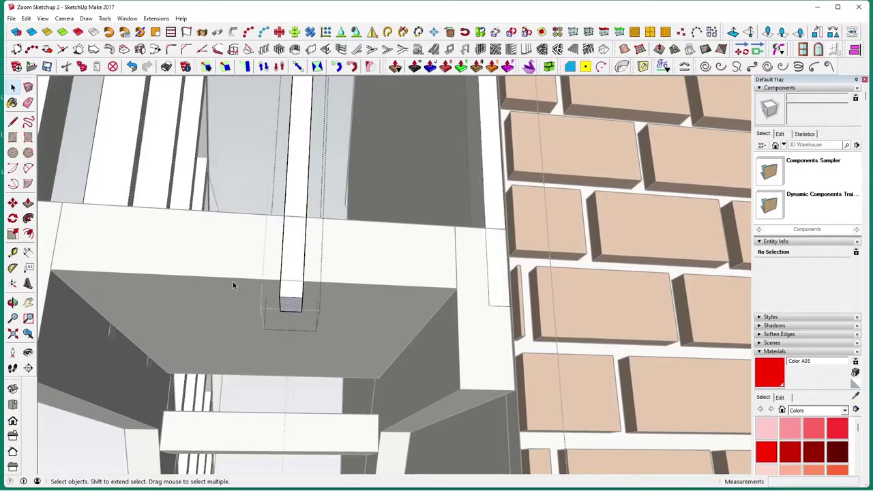
left_click(27, 203)
left_click(285, 312)
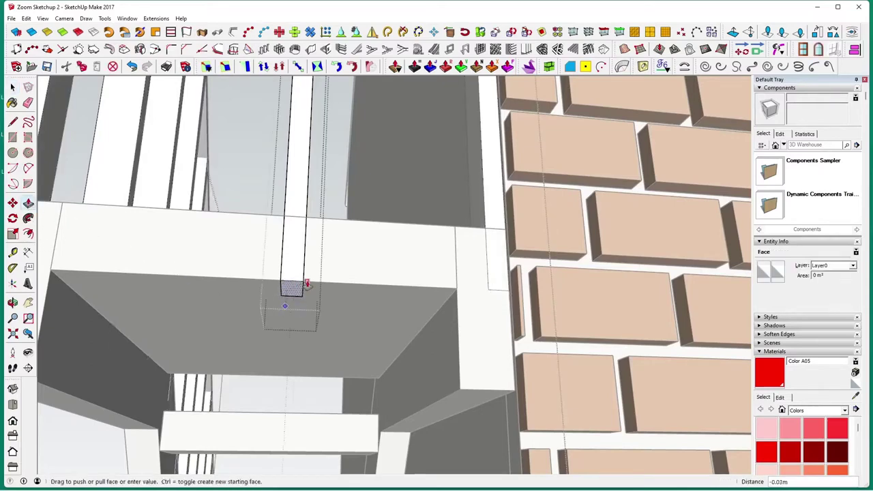
left_click(306, 283)
key("space")
middle_click_drag(225, 307, 360, 374)
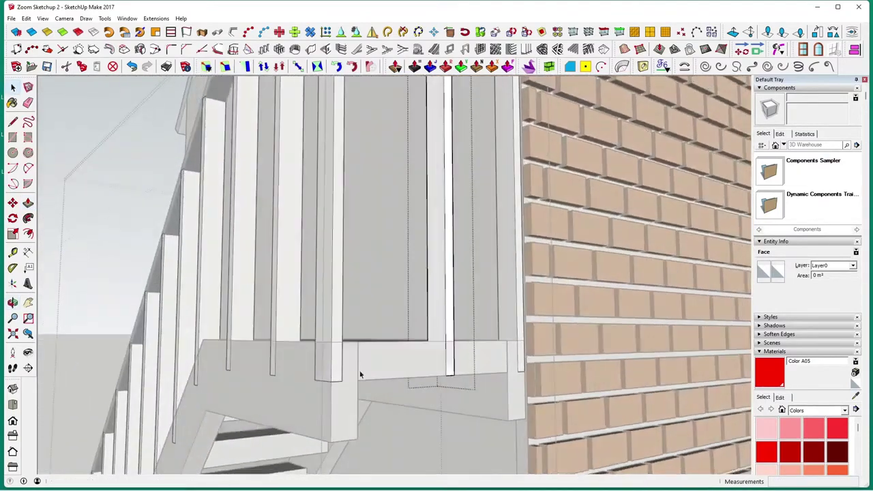
left_click(124, 185)
middle_click_drag(126, 264, 136, 288)
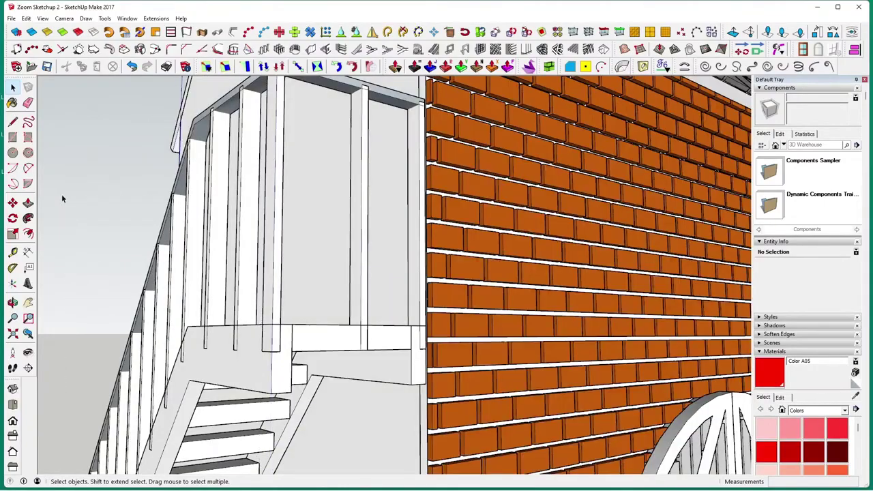
Draw a vertical rectangle about 0.90 by 0.10 m beneath the landing, from the brick wall corner to the landing's outer corner
mouse_move(368, 320)
middle_mouse_down()
mouse_move(389, 333)
mouse_move(326, 344)
mouse_move(250, 295)
mouse_move(425, 423)
mouse_move(444, 432)
mouse_move(468, 414)
mouse_move(483, 379)
mouse_move(382, 314)
mouse_move(272, 252)
mouse_move(92, 173)
middle_mouse_up()
left_click(12, 137)
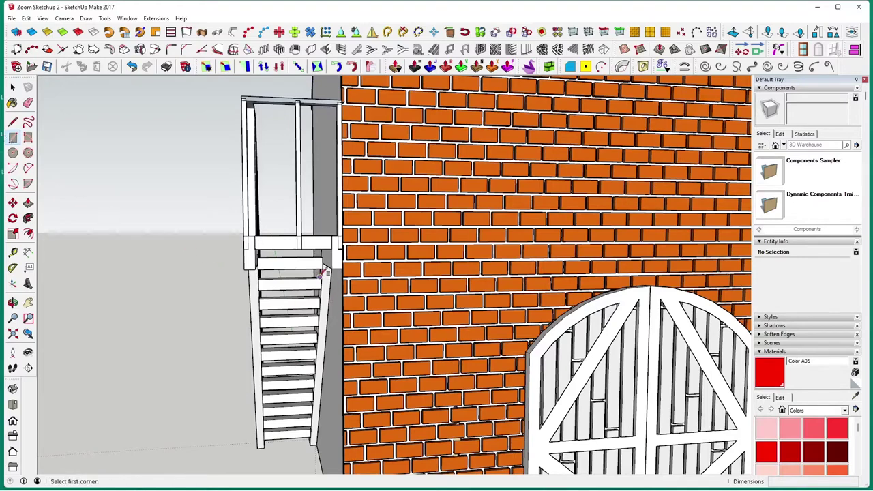
scroll(328, 273, "up", 5)
middle_click_drag(348, 271, 414, 251)
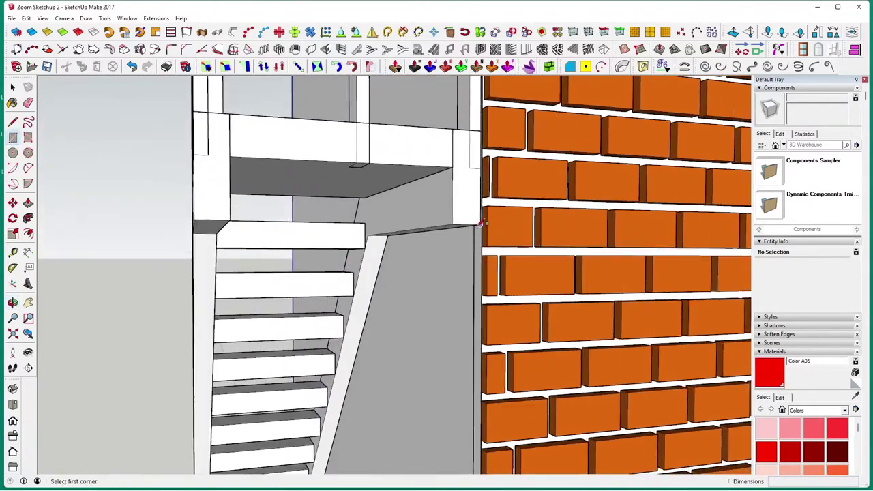
left_click(481, 224)
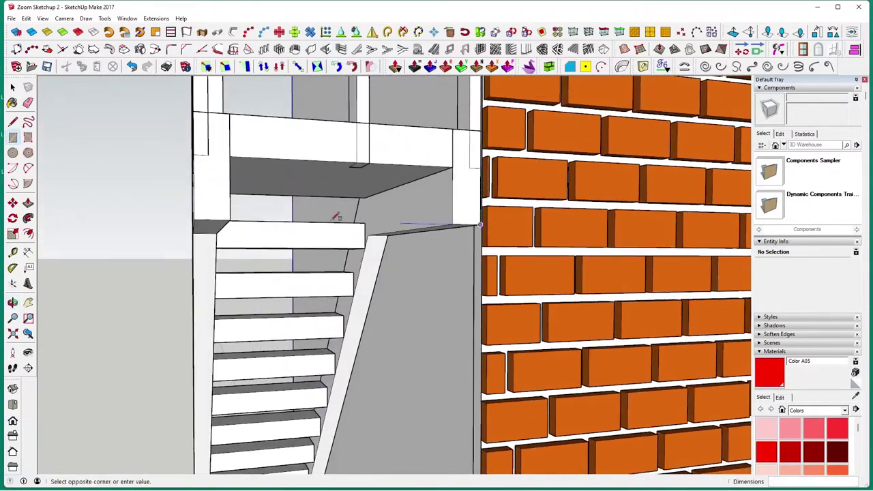
left_click(192, 253)
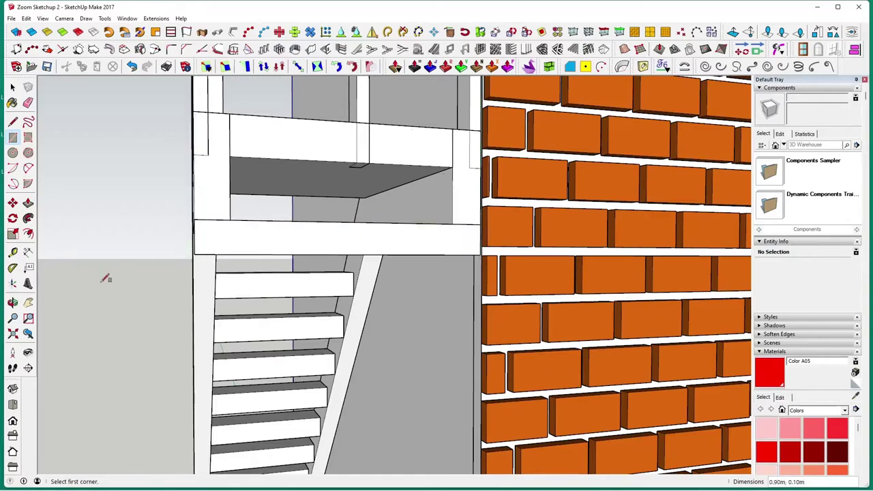
middle_click_drag(133, 282, 287, 307)
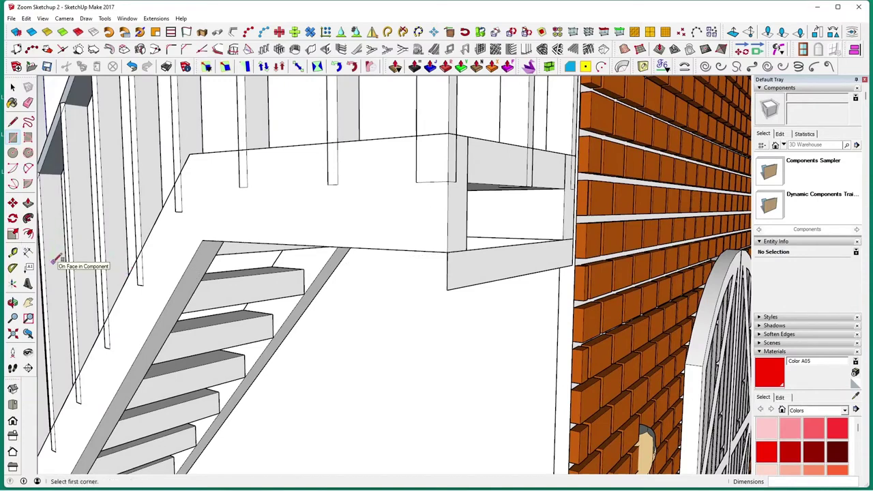
Scale the rectangle beneath the landing downward so its lower edge reaches the ground at the wall's base
key("space")
double_click(490, 268)
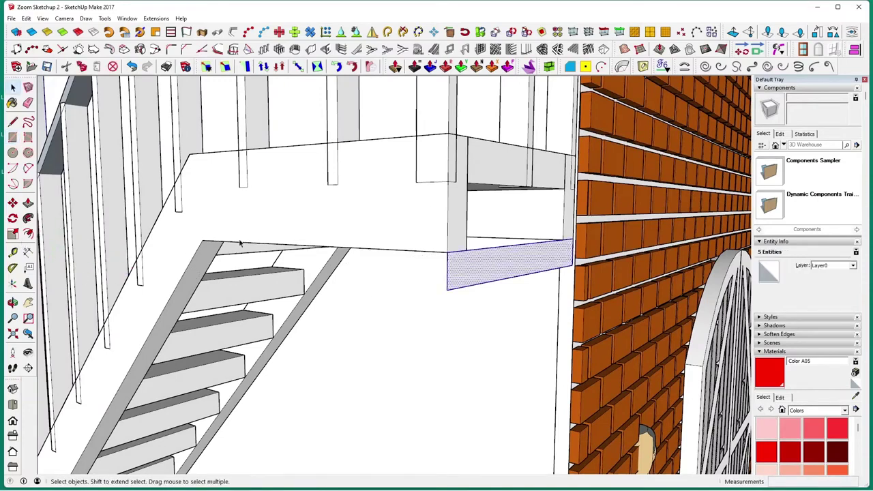
left_click(12, 234)
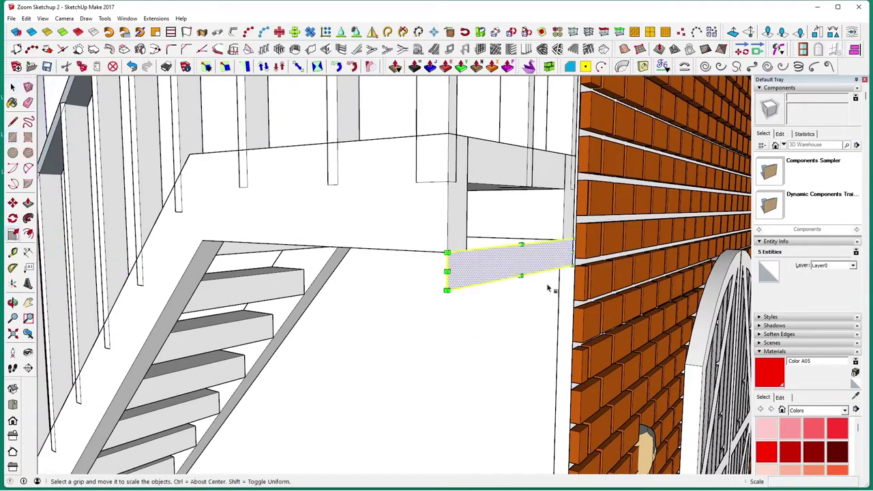
left_click_drag(520, 274, 522, 333)
middle_click_drag(522, 333, 425, 138)
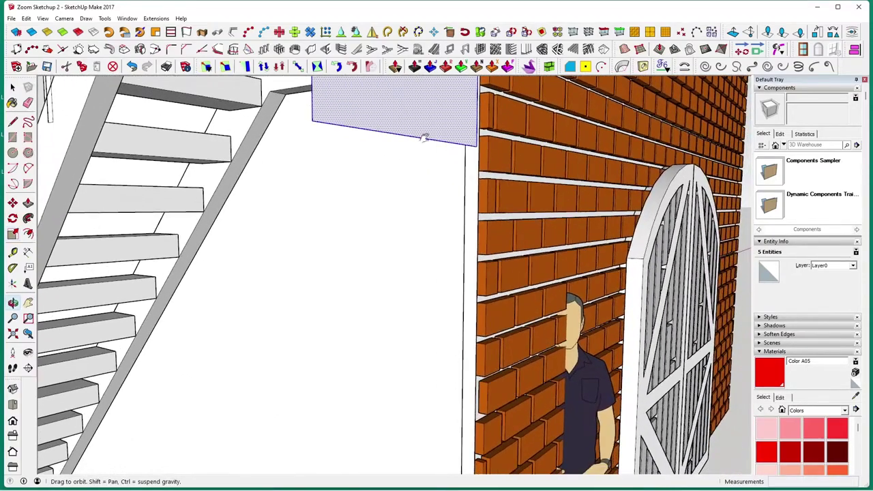
scroll(423, 138, "down", 5)
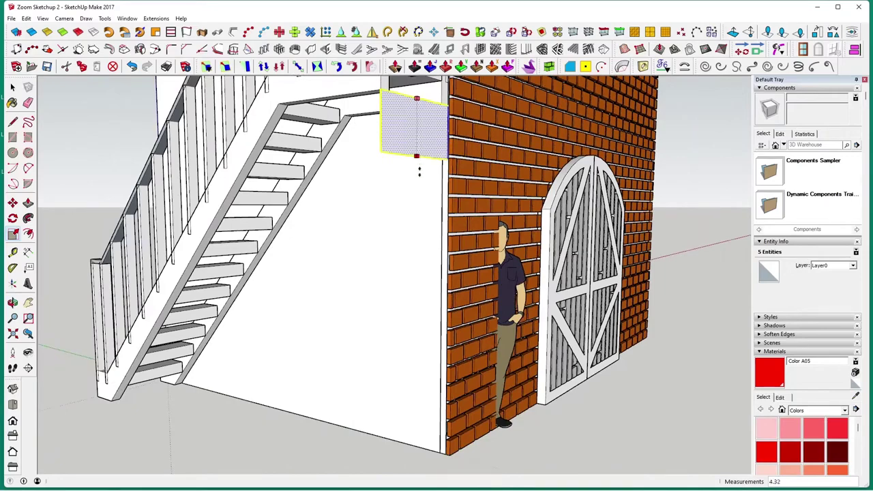
left_click_drag(420, 172, 453, 454)
middle_click_drag(379, 233, 334, 250)
key("space")
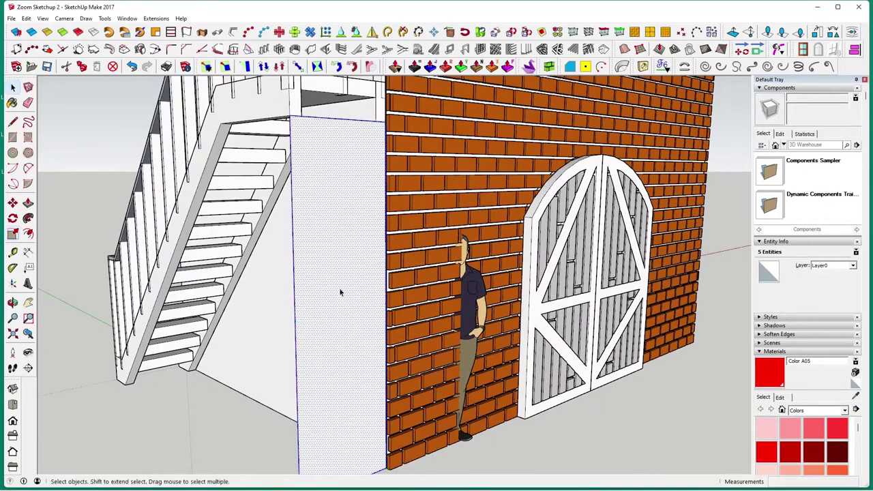
Draw a 0.90 m horizontal line across the tall panel between its side edges' midpoints, splitting it into equal halves
left_click(344, 290)
left_click(13, 121)
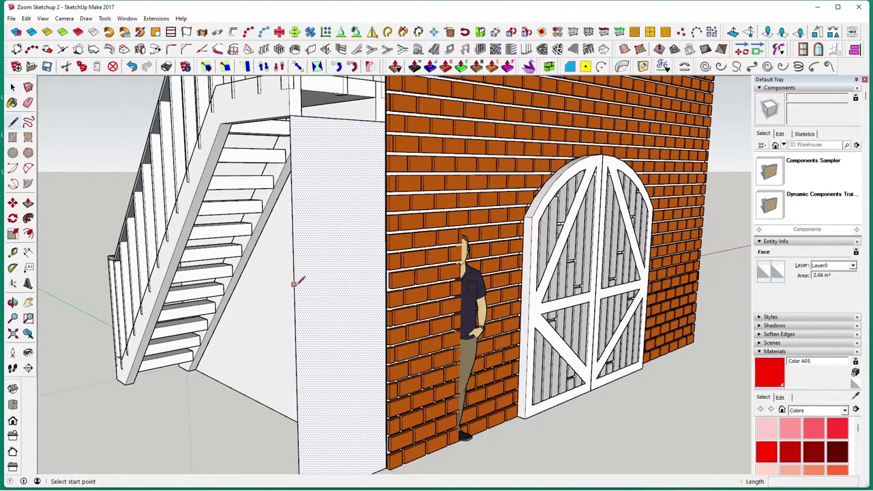
left_click(296, 319)
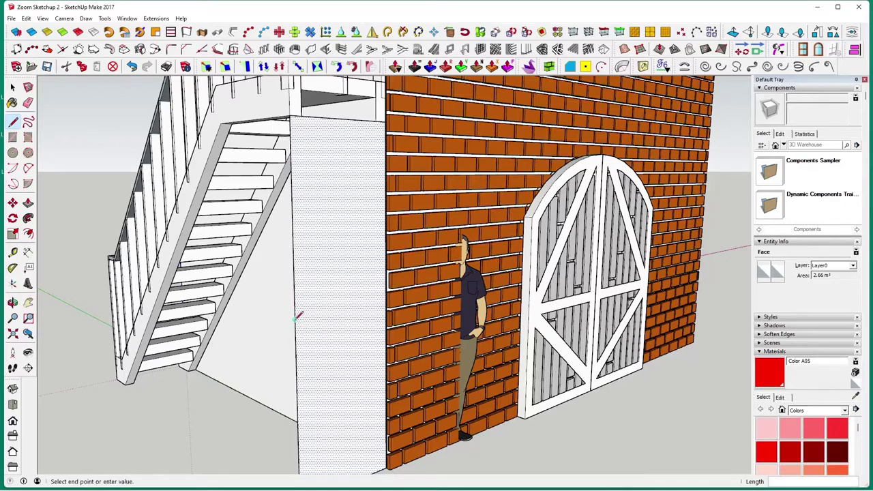
left_click(386, 304)
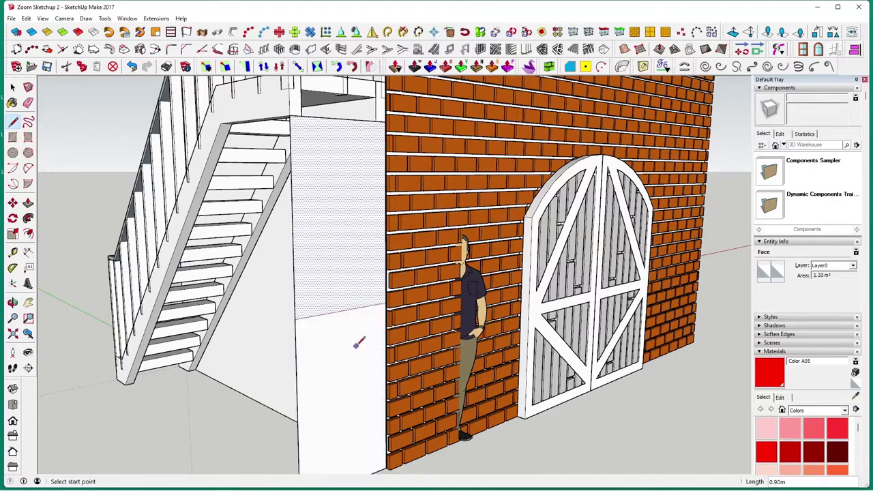
left_click(12, 86)
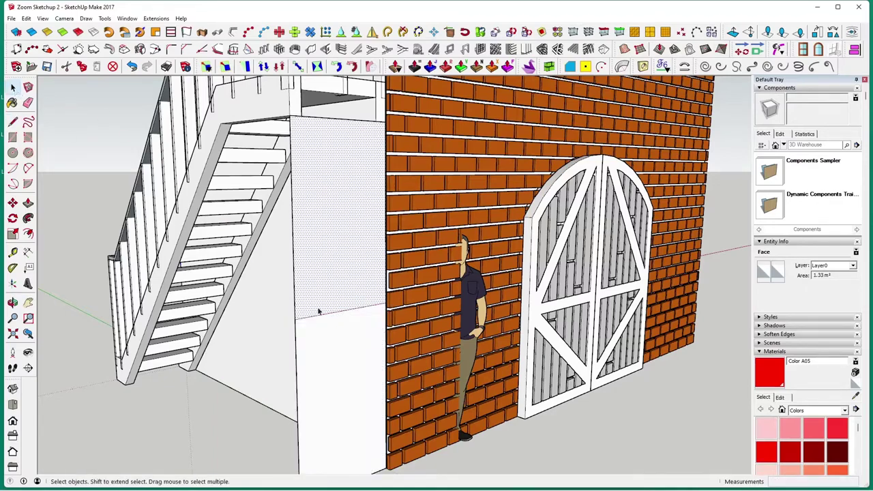
Delete the panel's lower half along with its leftover edges, keeping the upper half beneath the landing
middle_click_drag(320, 312, 318, 335)
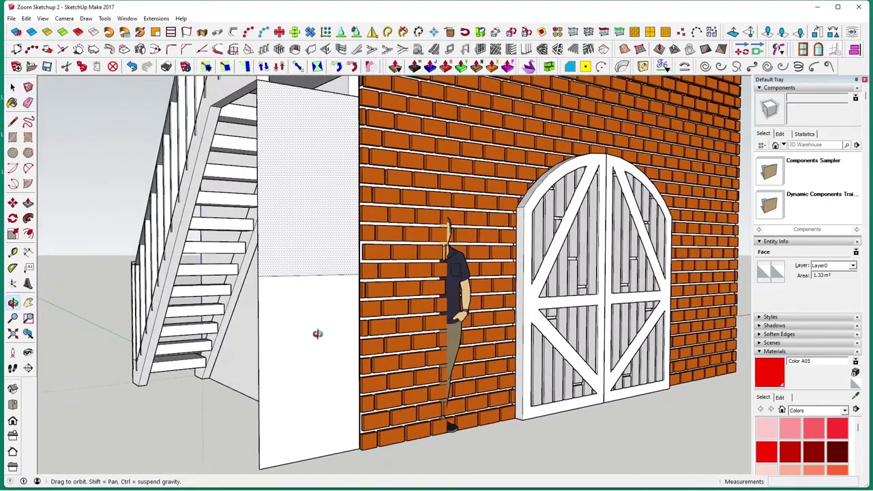
left_click(287, 358)
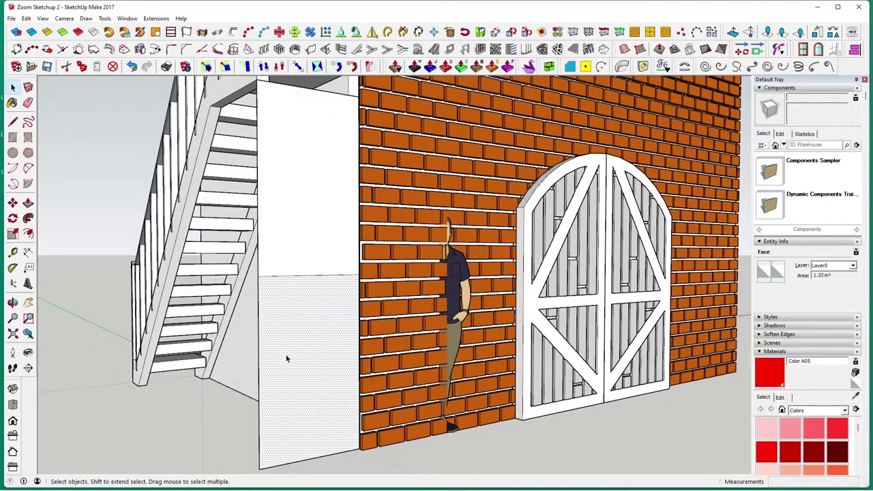
key("Delete")
left_click(260, 361)
key("Delete")
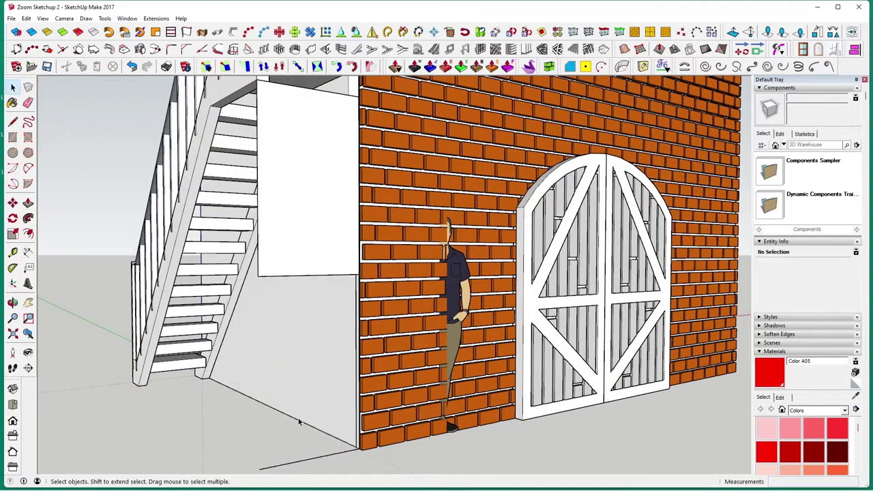
scroll(358, 448, "up", 1)
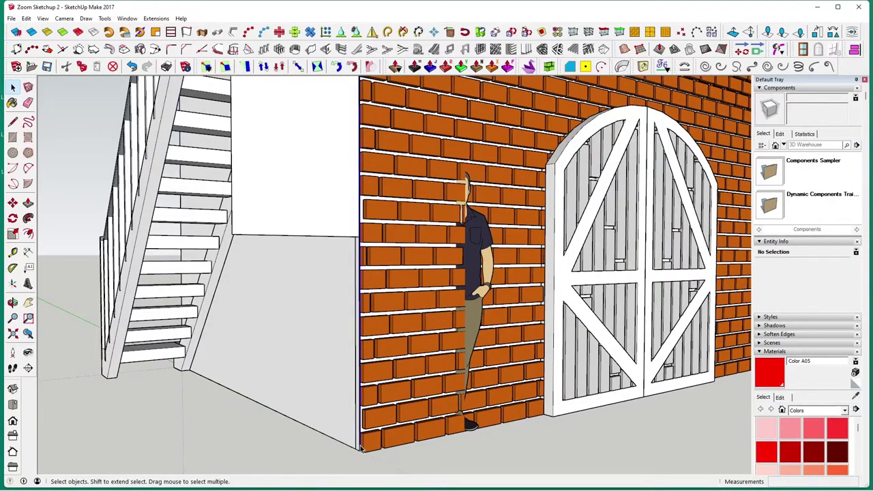
left_click(359, 440)
middle_click_drag(360, 440, 296, 375)
scroll(414, 421, "up", 1)
scroll(407, 446, "down", 2)
scroll(281, 277, "up", 2)
Draw two crossing diagonals on the remaining panel, joining its opposite corners
left_click(281, 274)
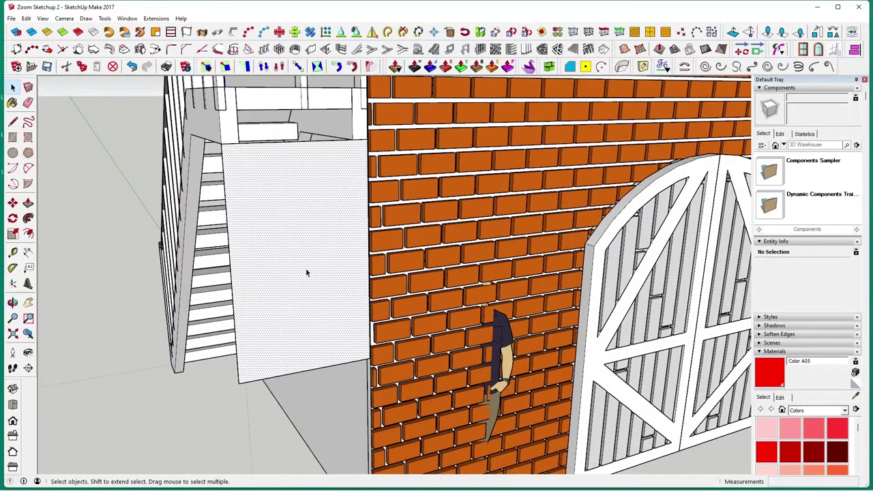
middle_click_drag(298, 275, 280, 271)
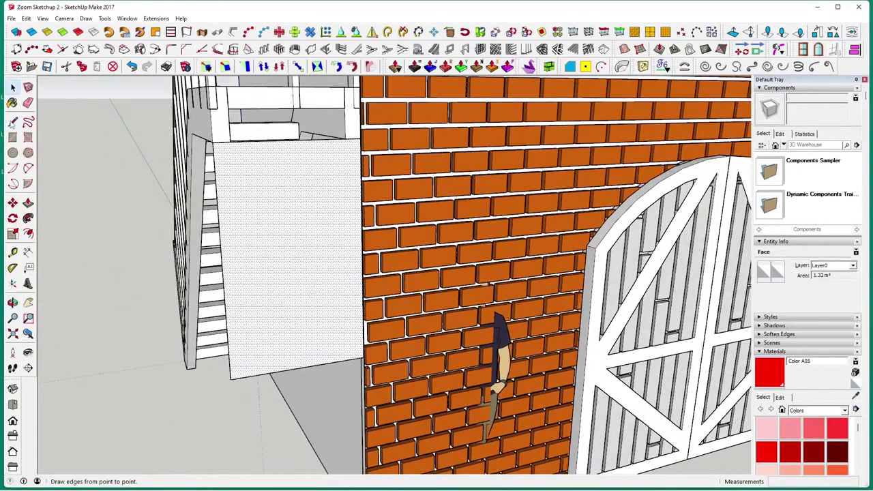
left_click(12, 122)
left_click(213, 143)
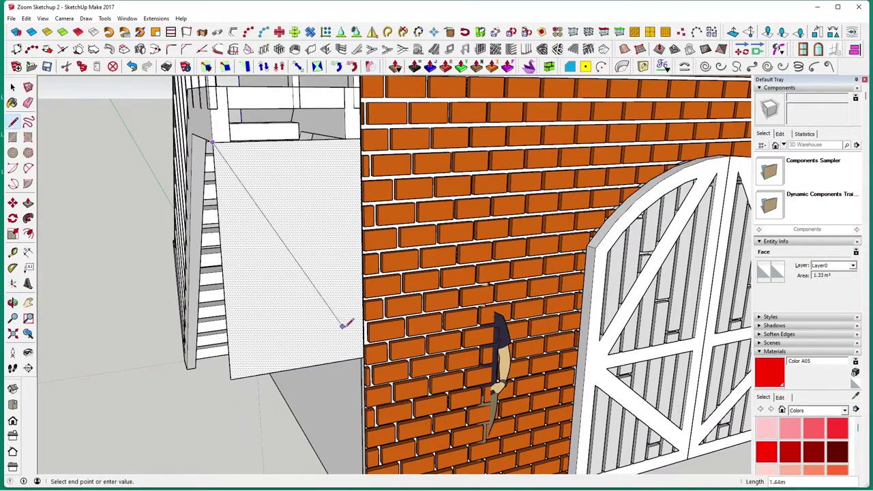
left_click(363, 356)
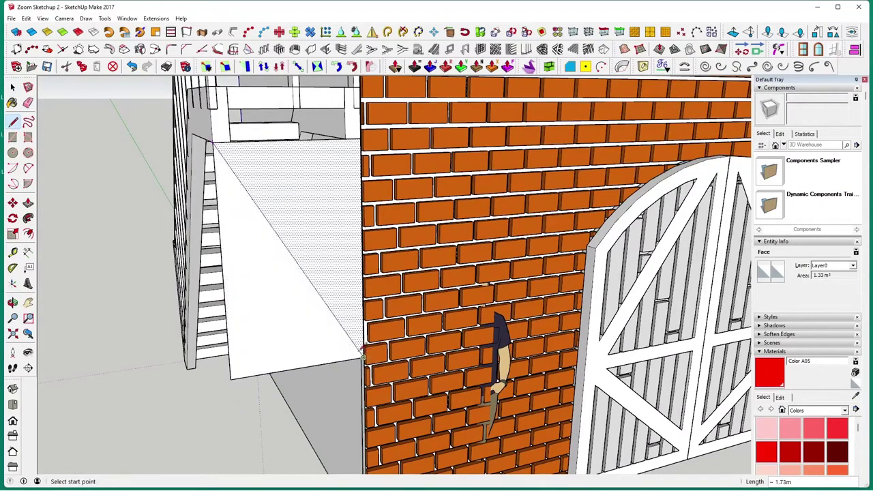
left_click(230, 377)
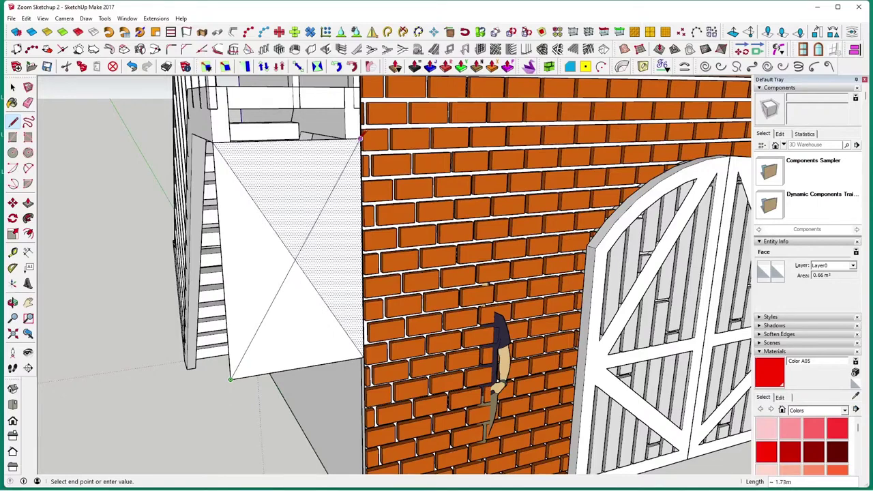
left_click(361, 138)
key("space")
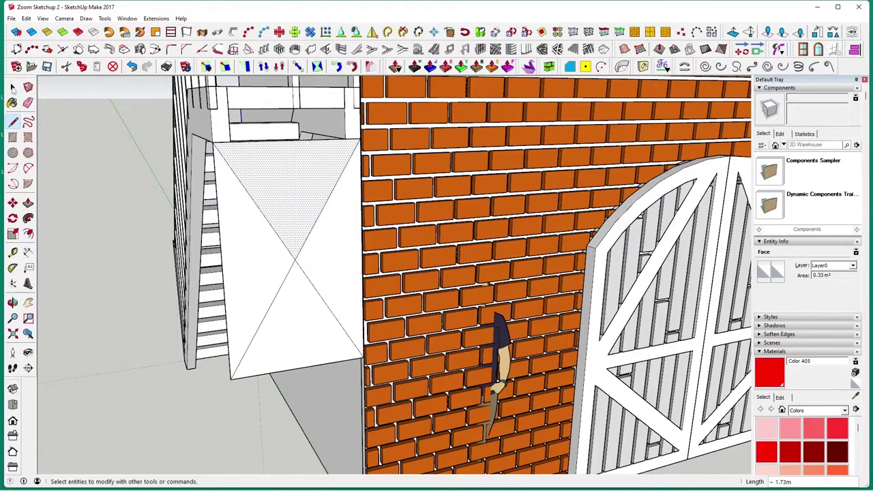
Offset the outlines of all four triangular faces of the panel inward by 0.06 m
left_click(246, 265)
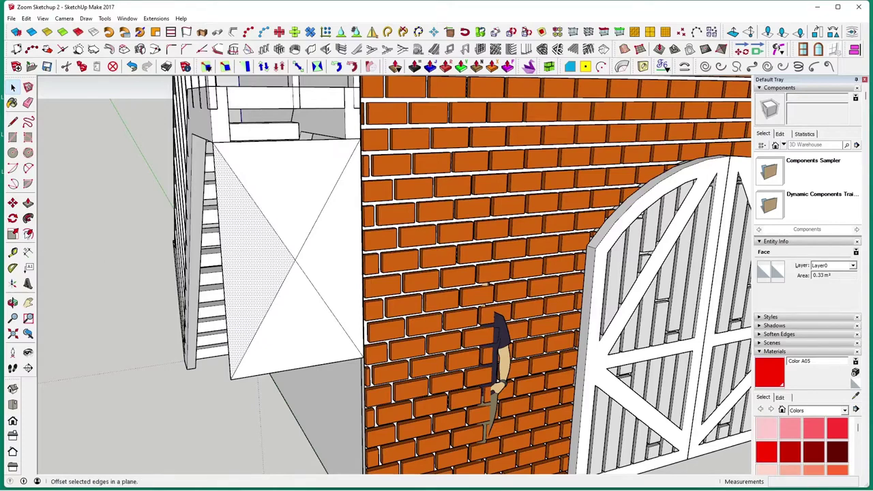
left_click(28, 233)
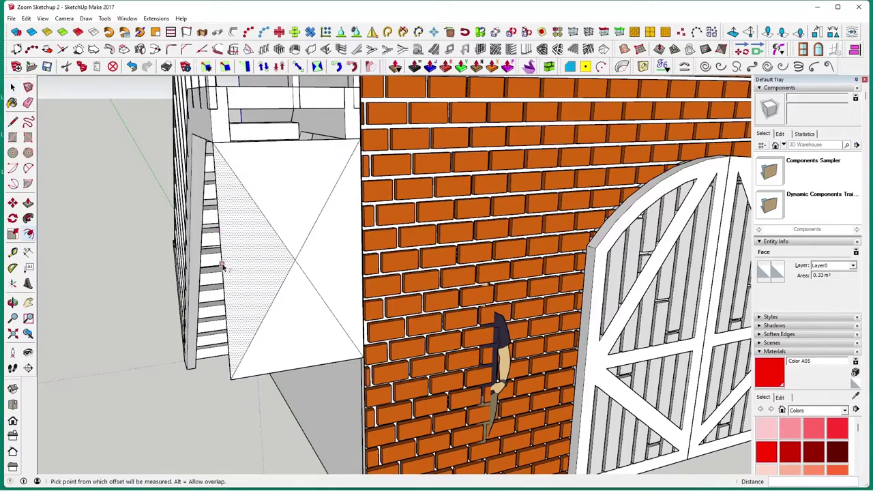
left_click(222, 265)
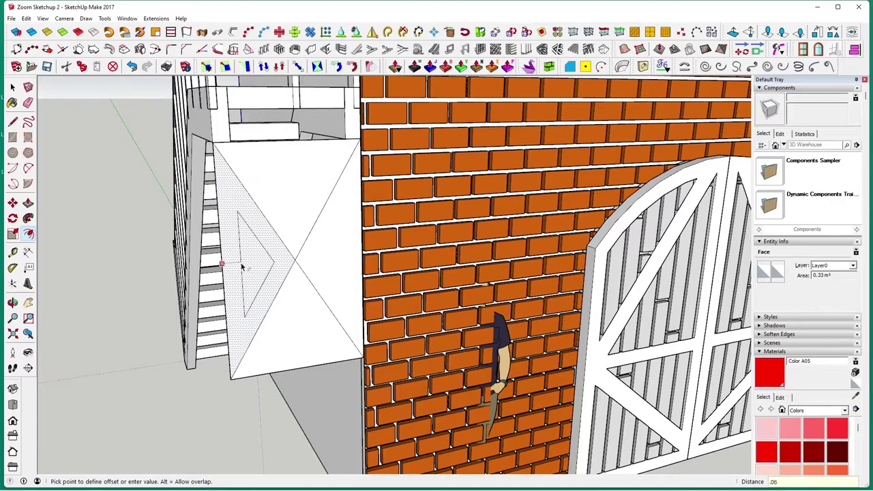
left_click(241, 267)
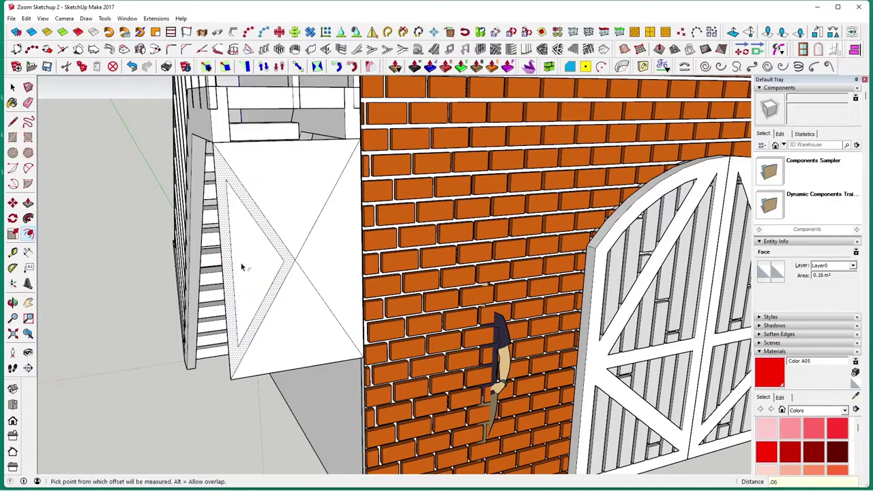
double_click(298, 334)
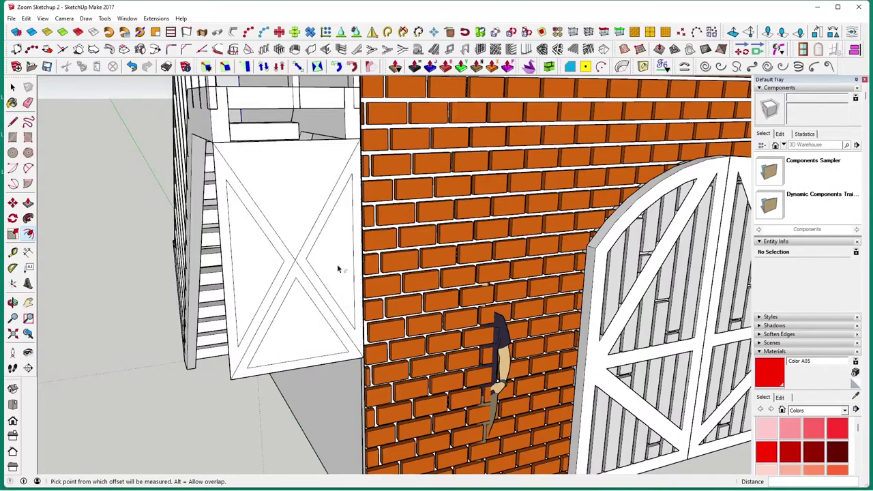
double_click(322, 249)
double_click(293, 208)
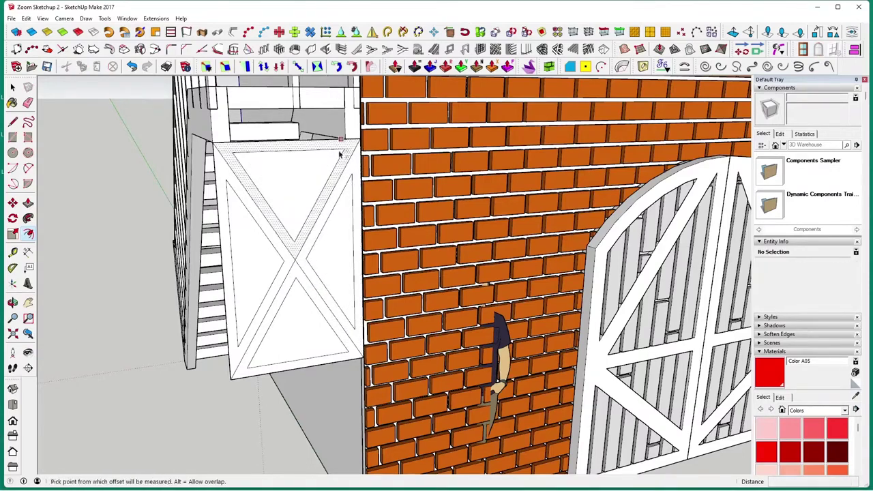
Delete the original diagonal lines running along the centres of the crossed braces, leaving one continuous frame face
key("space")
left_click(287, 228)
left_click(285, 245)
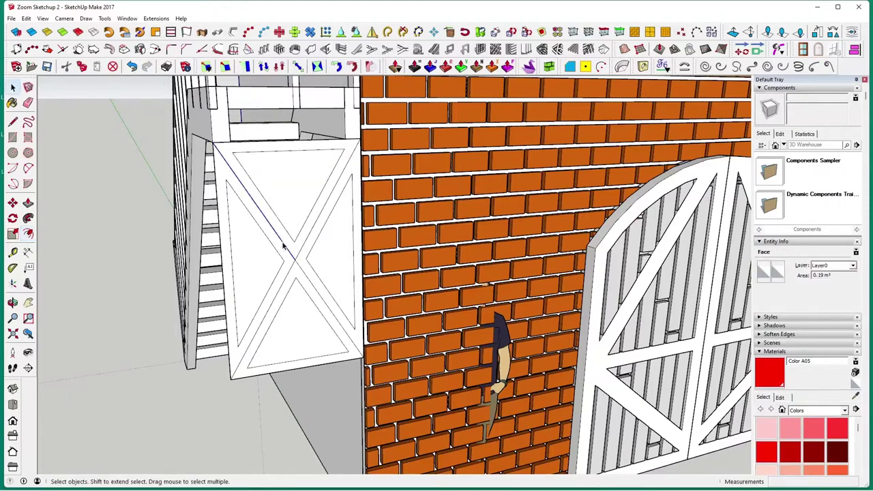
left_click(300, 270)
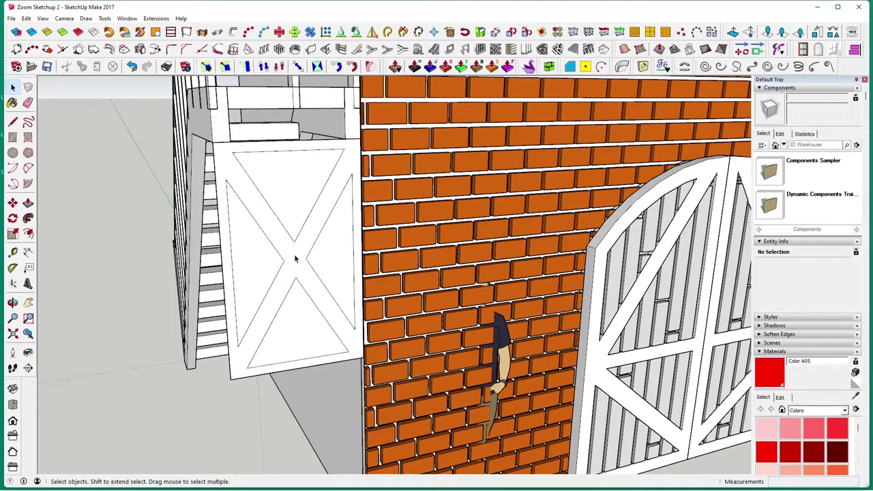
Delete the four inner triangular faces to open the gaps between the frame and its crossed braces
left_click(297, 178)
key("Delete")
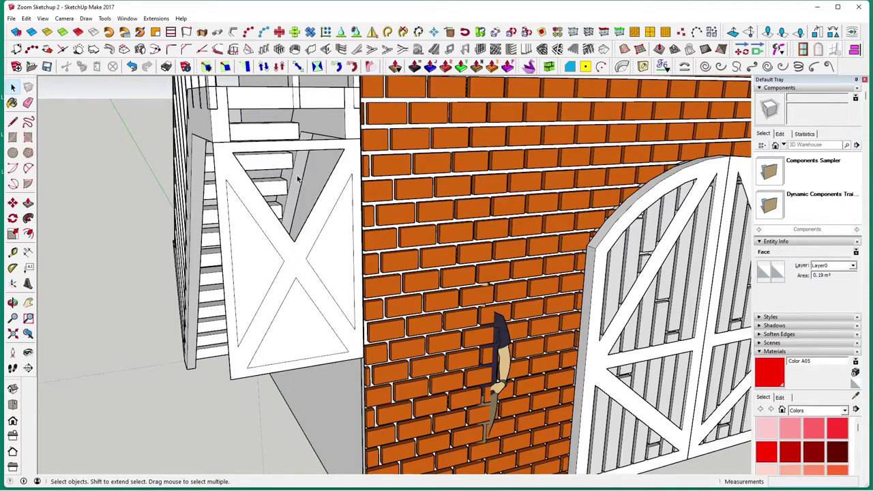
left_click(329, 260)
key("Delete")
left_click(298, 339)
key("Delete")
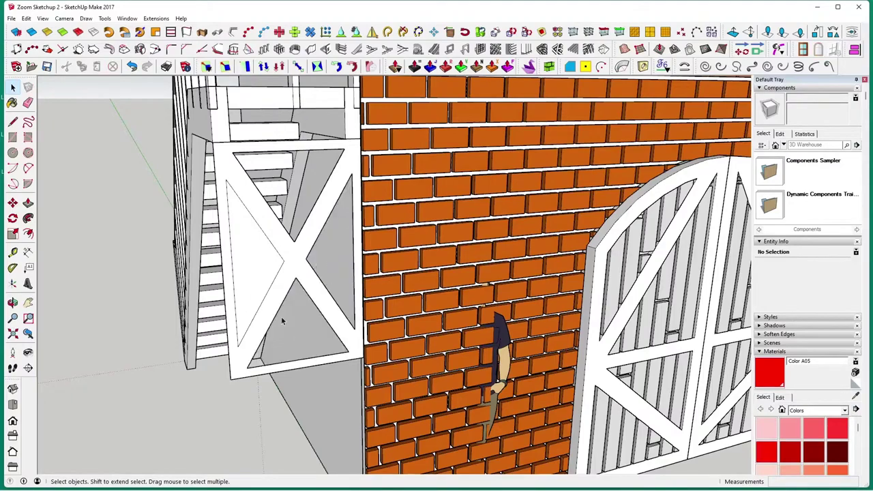
left_click(257, 285)
key("Delete")
Extrude the cross-braced frame face with Push/Pull to a thickness of 0.10 m
middle_click_drag(243, 298, 287, 290)
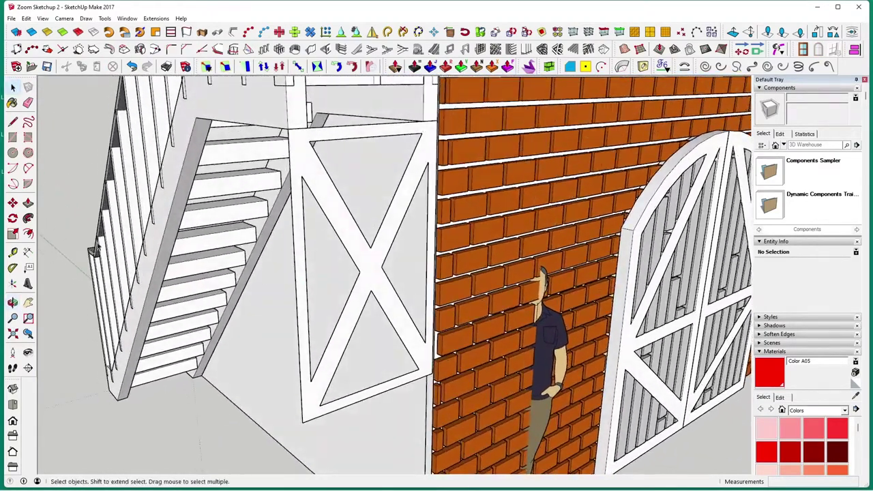
left_click(28, 203)
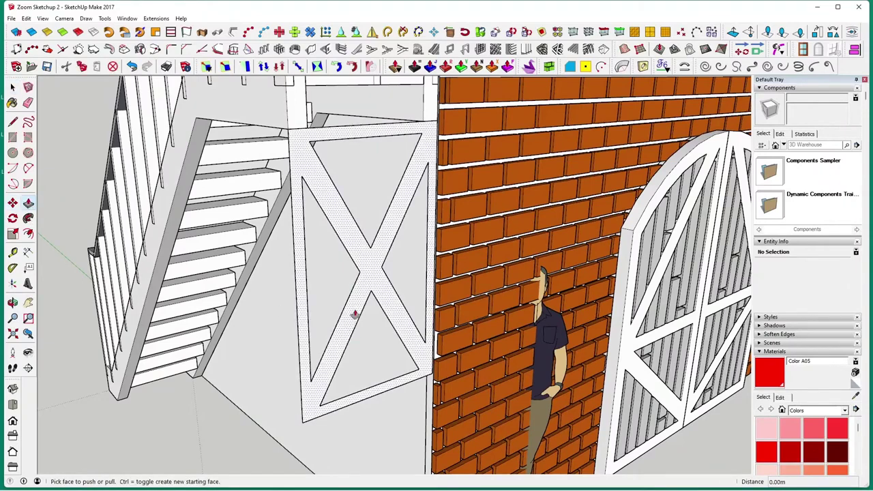
left_click_drag(358, 305, 340, 308)
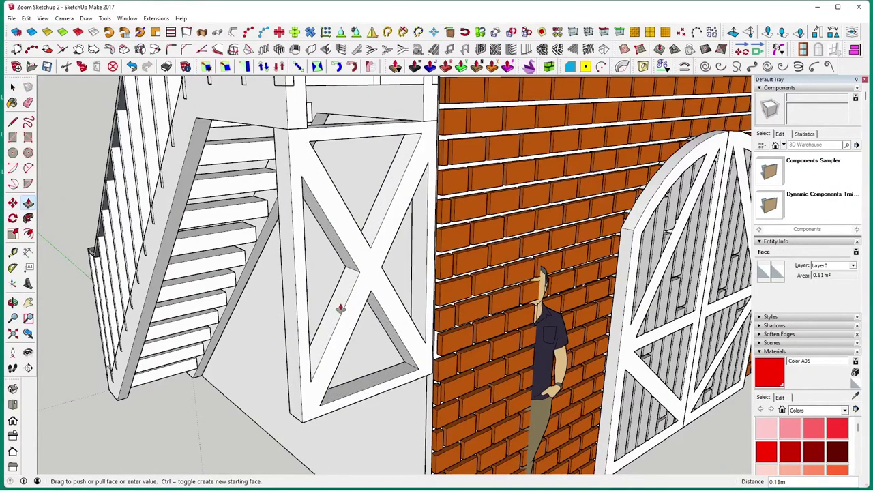
key("Return")
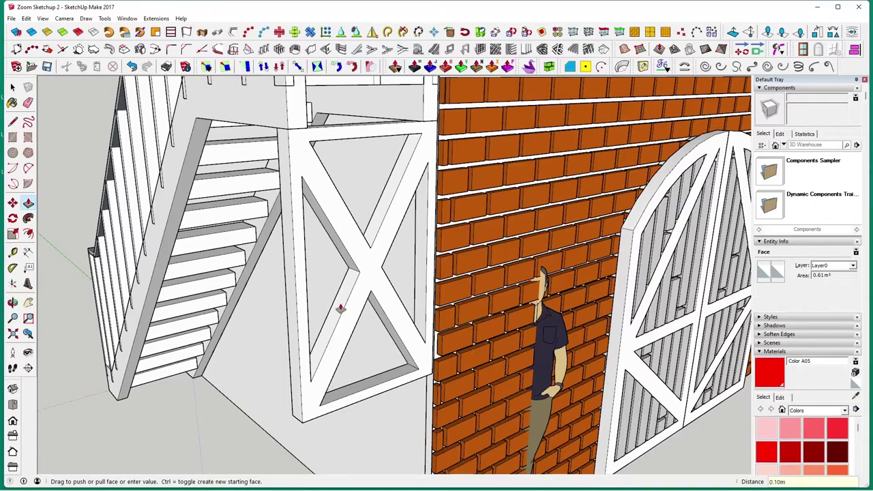
left_click(12, 87)
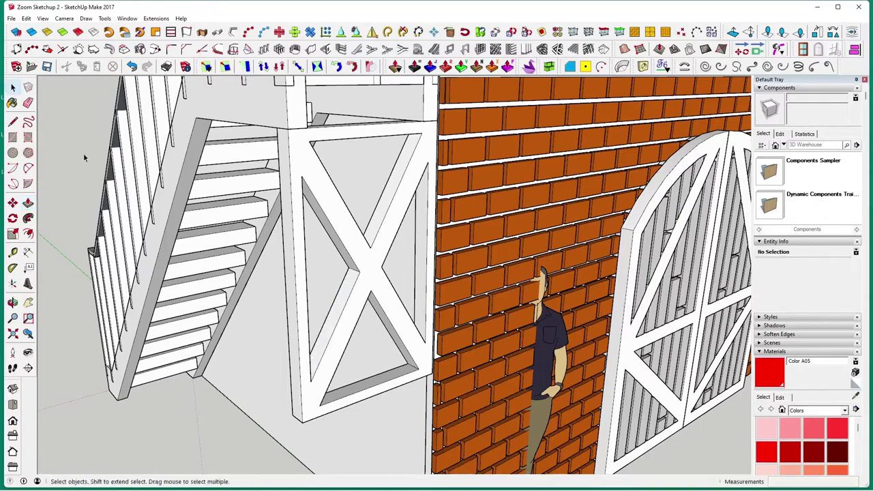
Push the upper-left diagonal brace's inner side face in by 0.05 m to slim the brace
middle_click_drag(327, 368, 277, 378)
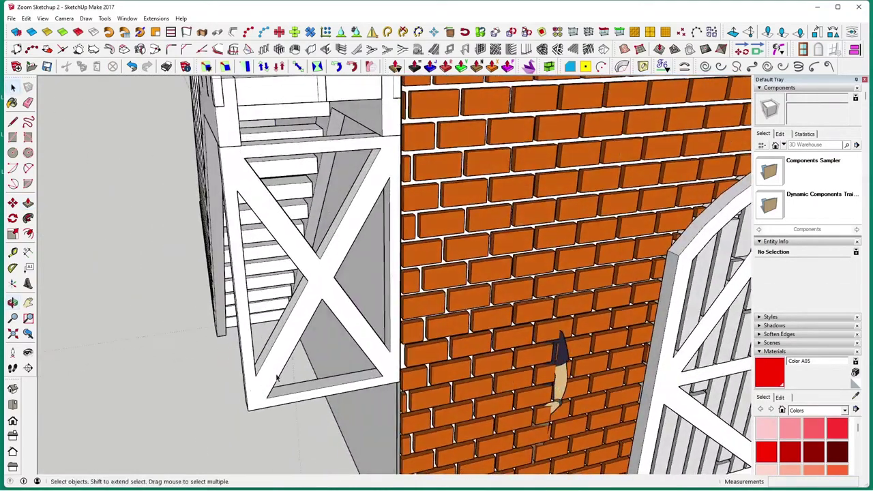
middle_click_drag(358, 271, 294, 291)
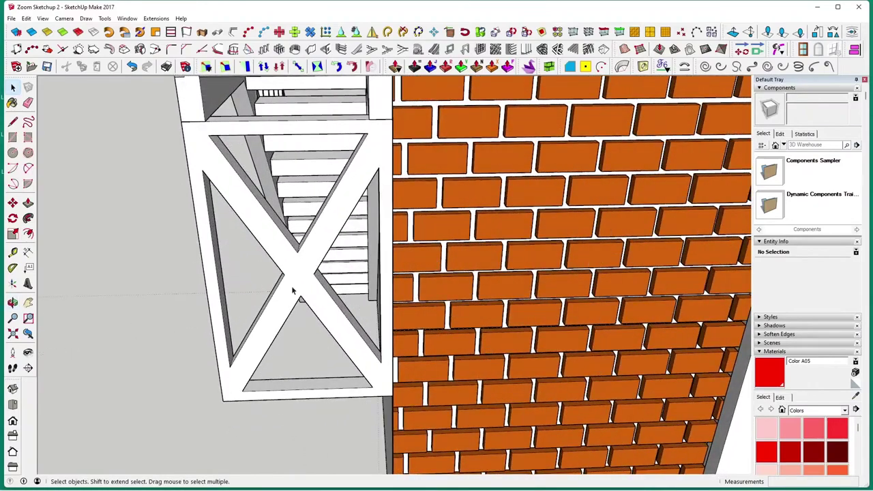
left_click(28, 203)
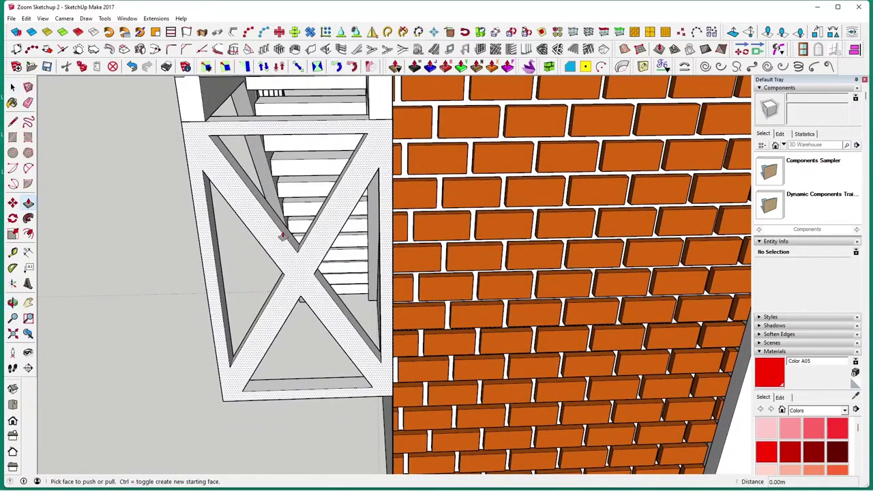
middle_click_drag(290, 236, 238, 249)
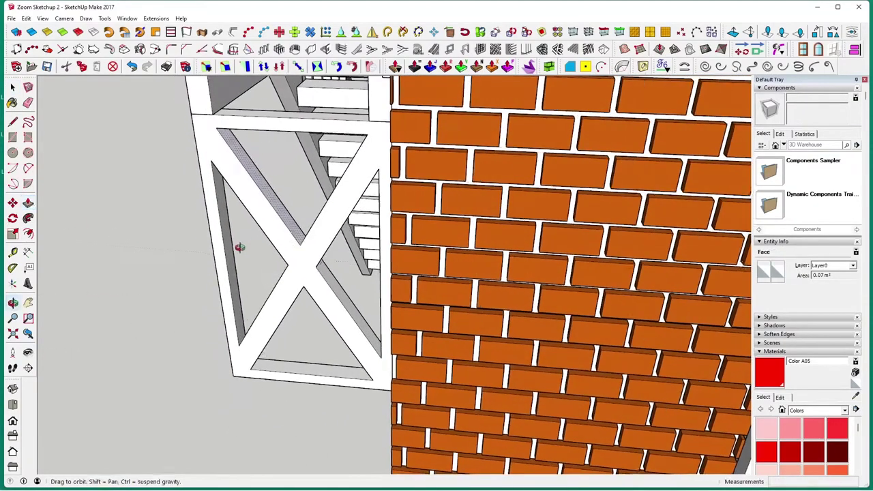
left_click(290, 223)
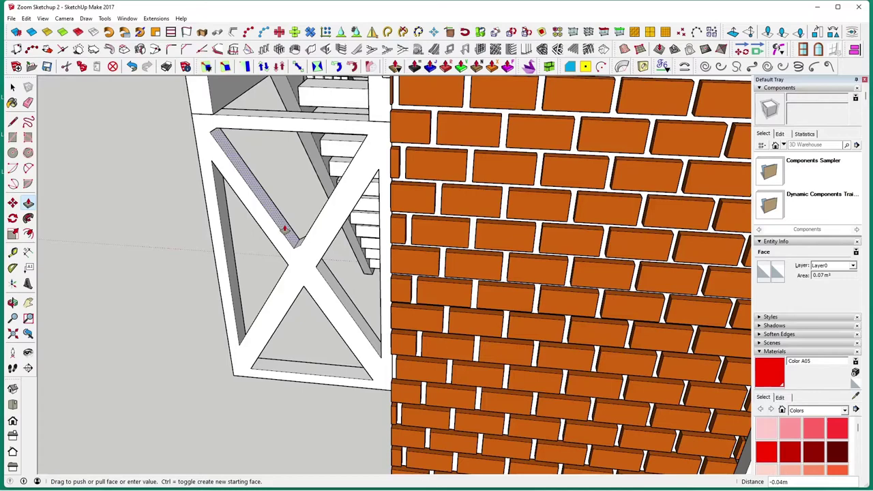
middle_click_drag(285, 229, 332, 171)
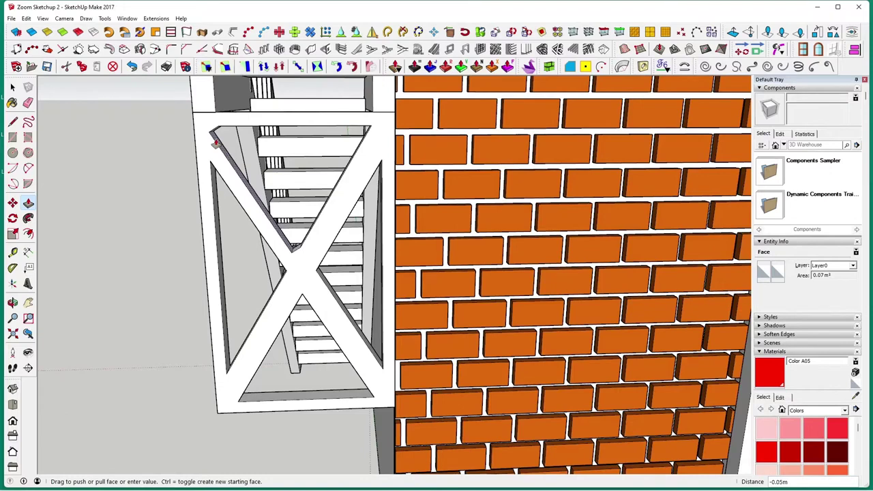
left_click(214, 141)
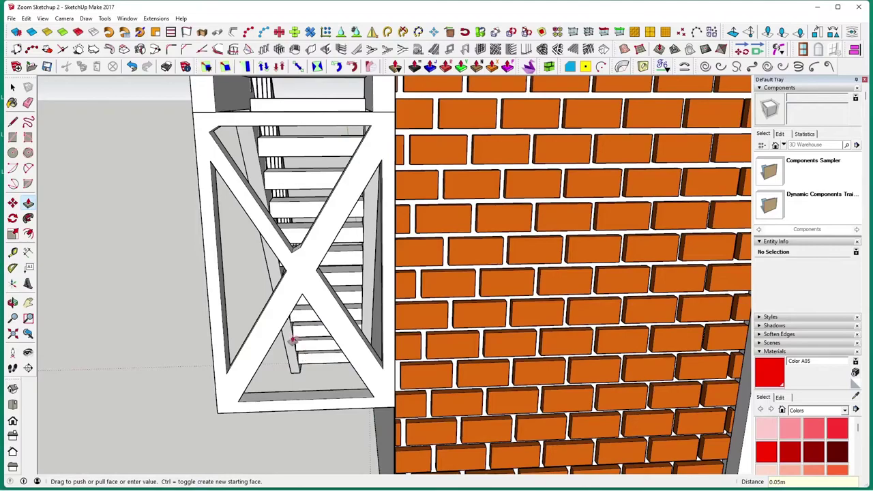
Repeat the 0.05 m push on the matching inner side faces of the remaining diagonal braces in the upper and lower openings
left_click(292, 340)
middle_click_drag(292, 340, 400, 350)
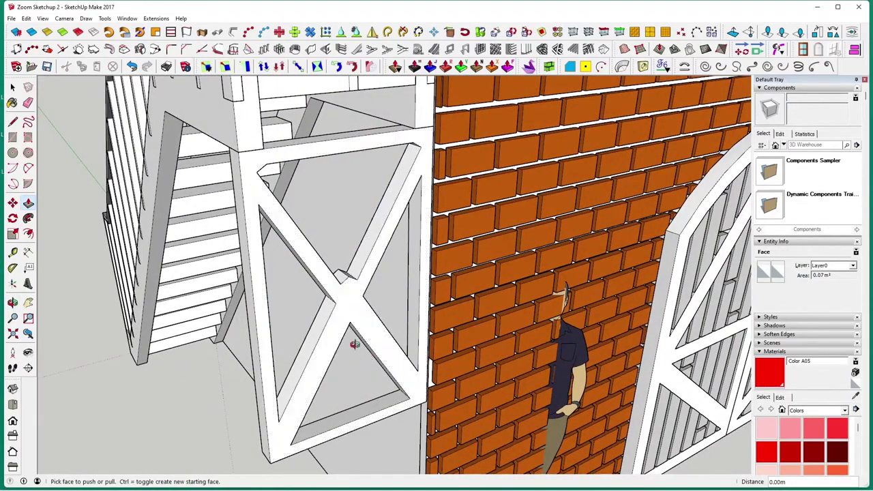
middle_click_drag(355, 343, 232, 218)
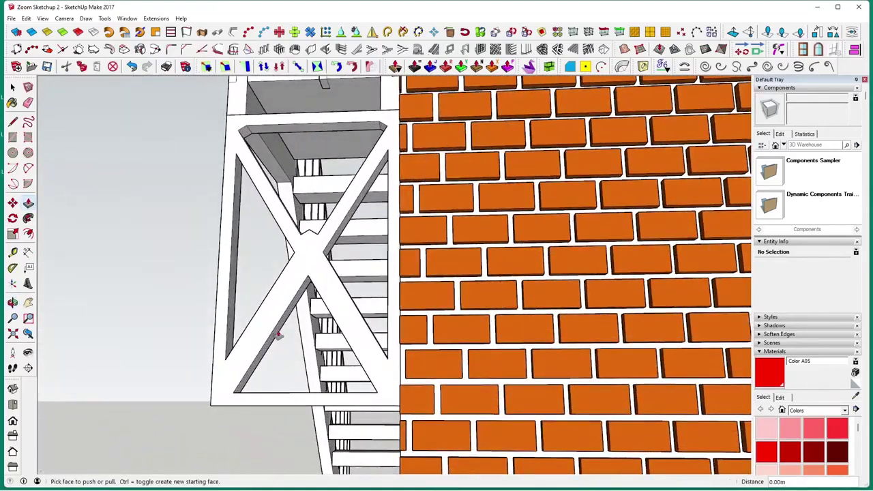
middle_click_drag(277, 333, 353, 345)
left_click(352, 346)
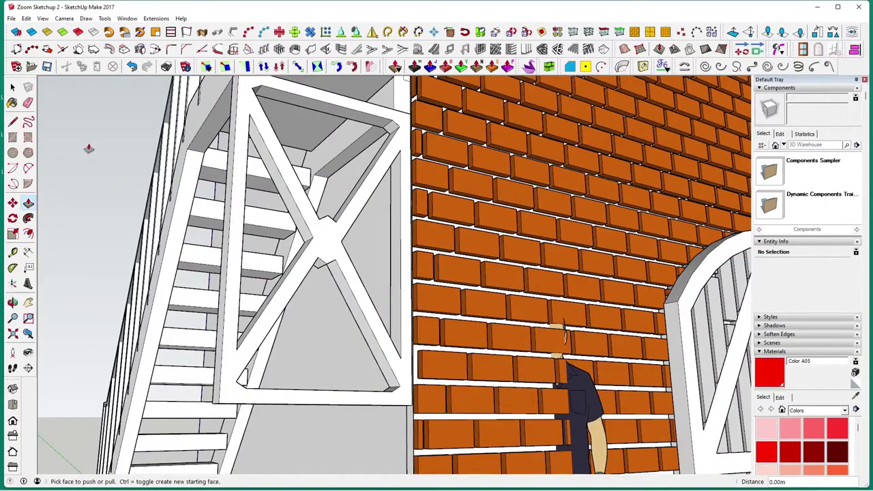
key("space")
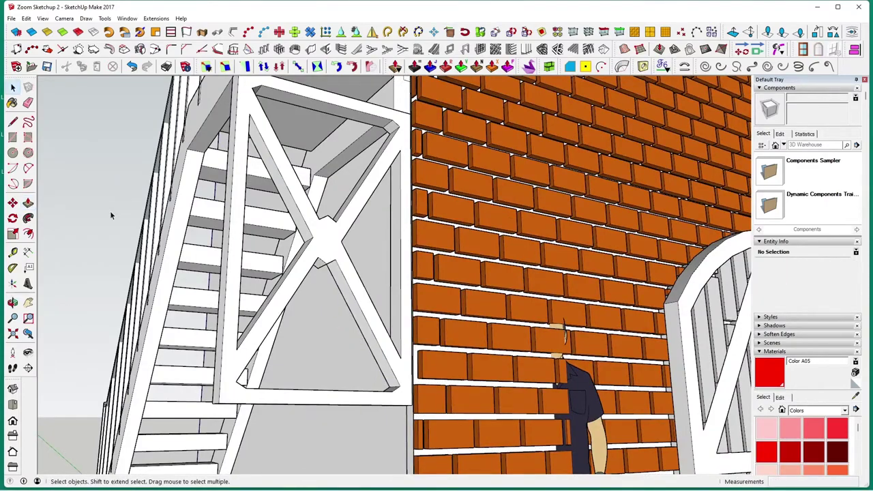
Make the complete cross-braced frame beneath the landing into a group
middle_click_drag(110, 211, 148, 281)
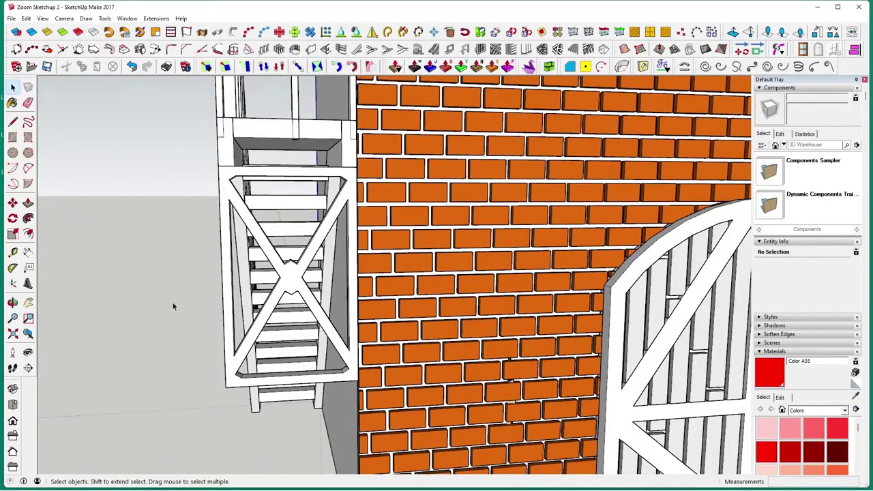
triple_click(290, 283)
right_click(290, 280)
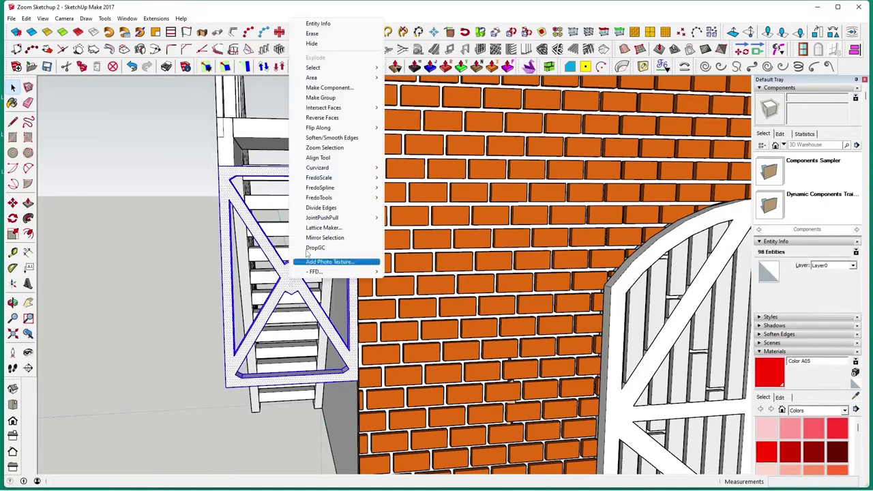
left_click(344, 101)
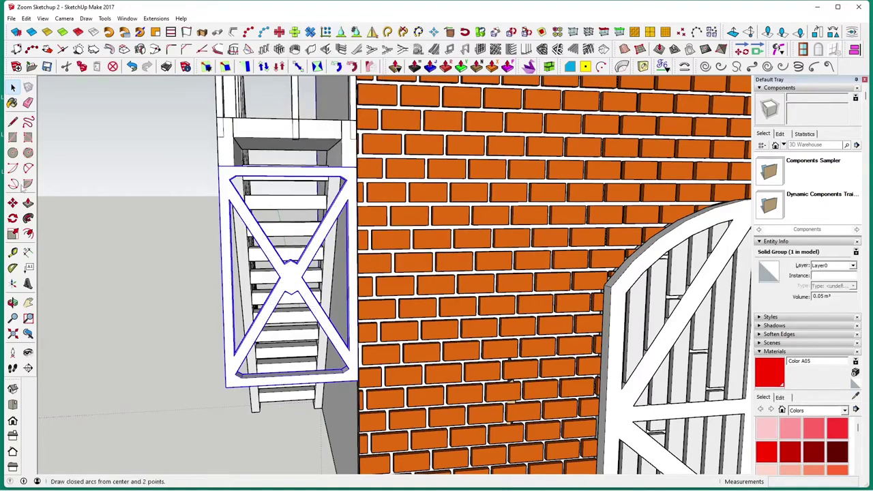
Copy the cross-braced frame about 1.48 m straight down, placing its upper outer corner on the original's lower outer corner
left_click(13, 203)
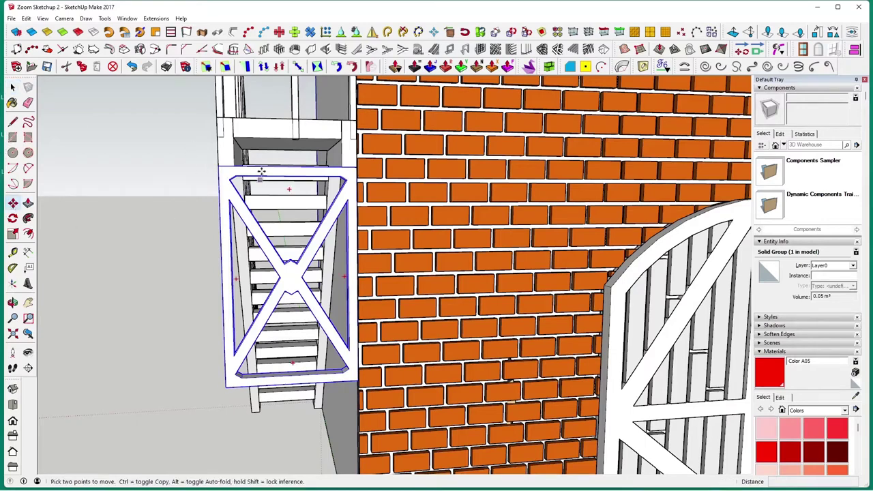
left_click(217, 167)
key("ctrl")
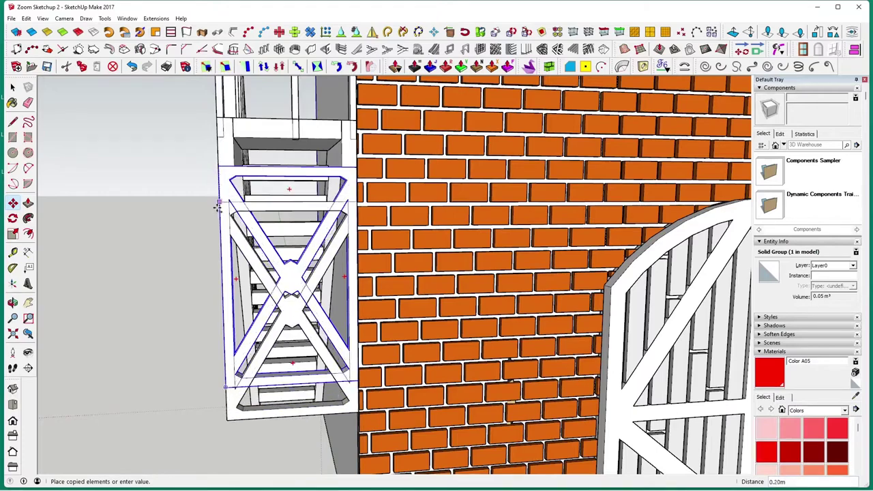
left_click(226, 387)
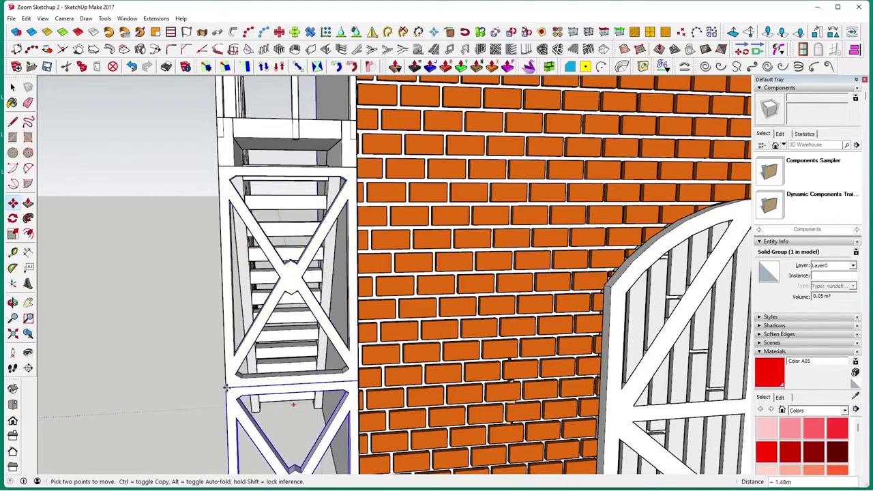
key("space")
left_click(188, 353)
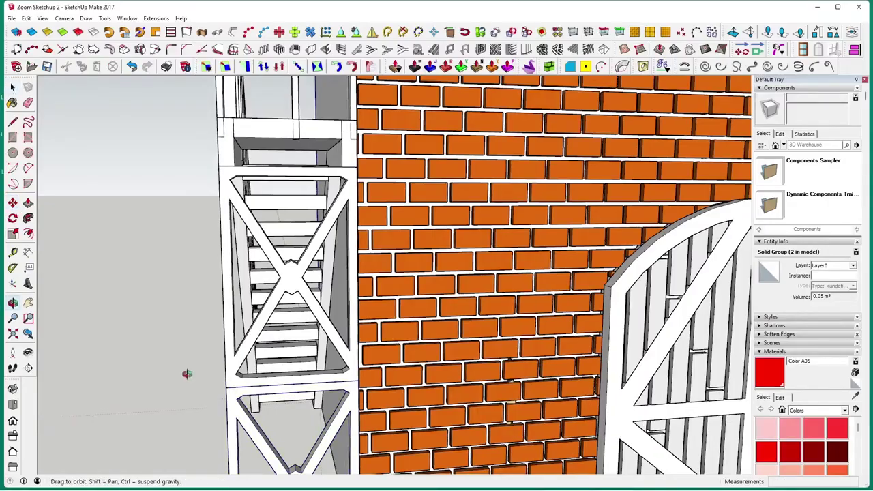
Group the two stacked cross-braced frames beneath the staircase landing into one group
middle_click_drag(185, 372, 287, 335)
scroll(214, 340, "down", 3)
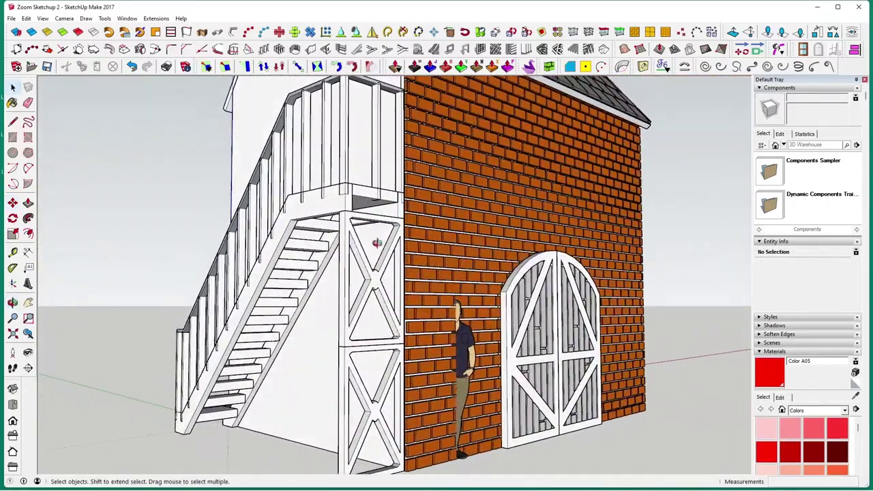
middle_click_drag(376, 242, 355, 244)
left_click(325, 337)
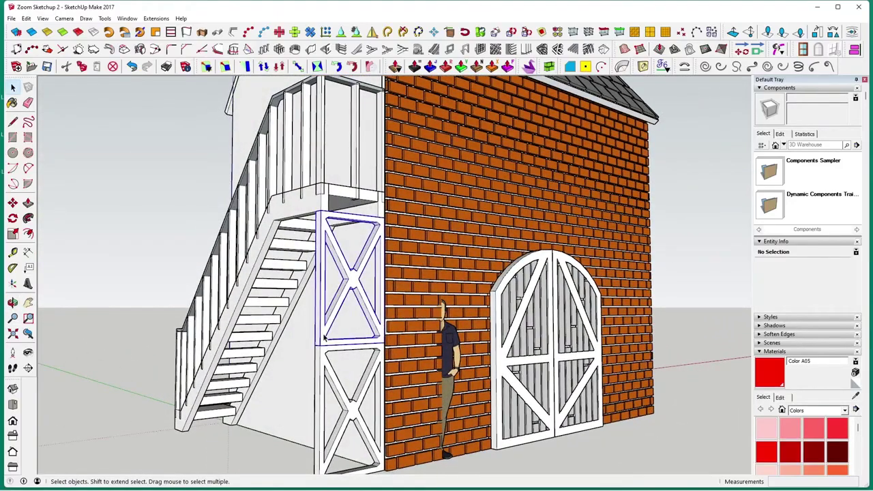
left_click(324, 351, "shift")
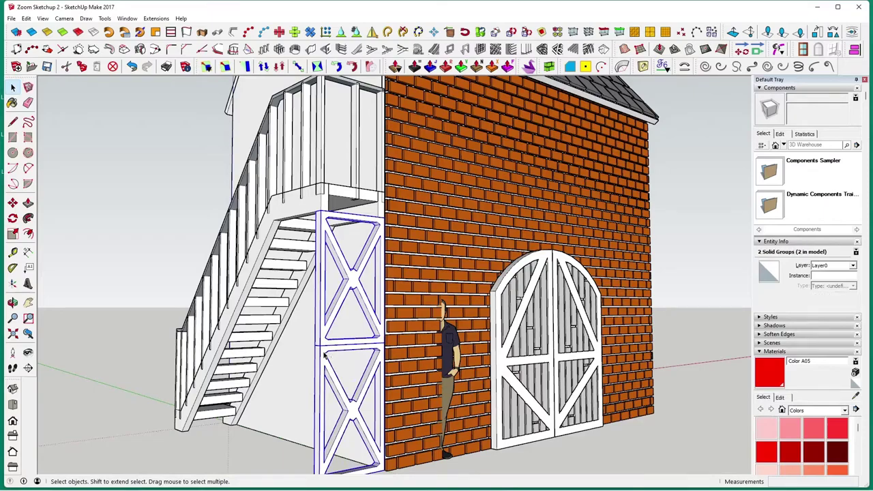
right_click(325, 356)
left_click(354, 225)
Hide the grouped cross-braced support so the side wall beneath the stairs is unobstructed
middle_click_drag(320, 338, 357, 335)
scroll(303, 353, "down", 3)
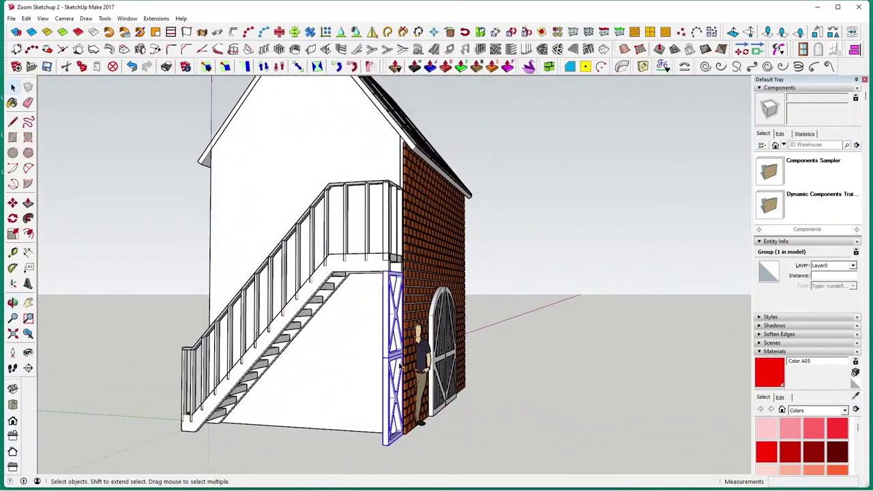
right_click(388, 360)
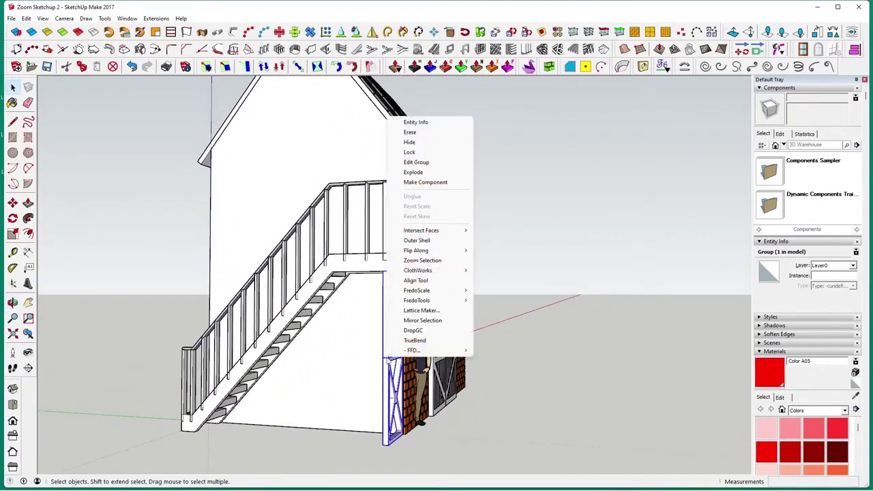
mouse_move(453, 254)
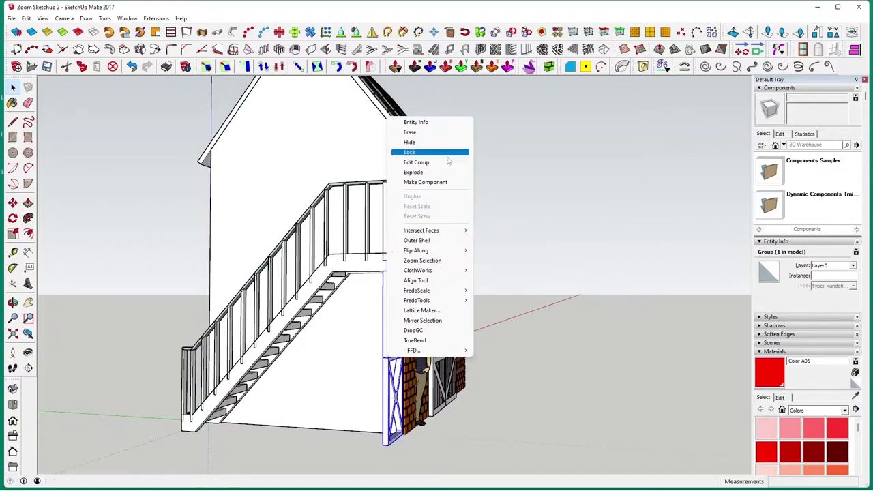
left_click(410, 142)
Move the standing human figure about 0.85 m to the outer corner where the brick wall meets the stair-side wall
middle_click_drag(416, 320, 345, 315)
left_click(389, 341)
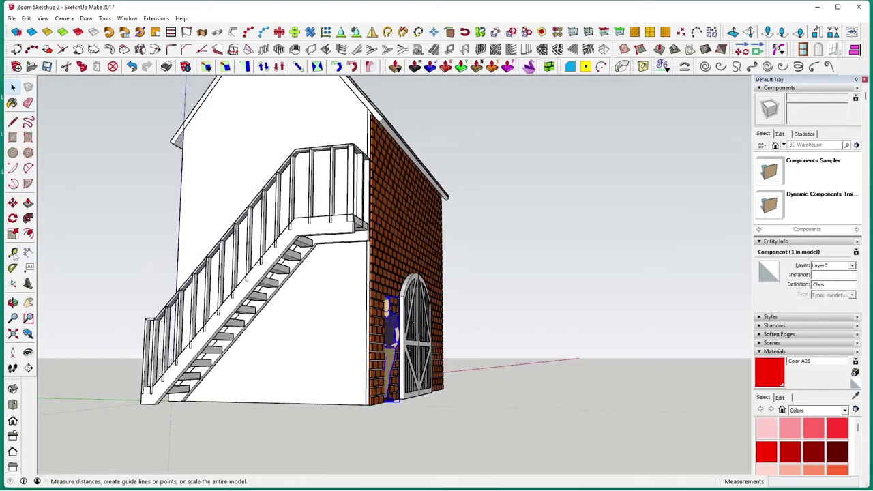
left_click(12, 202)
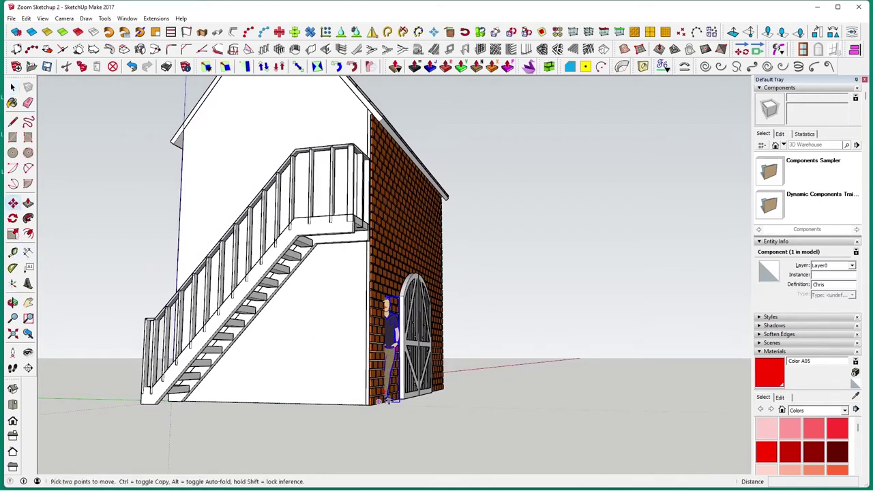
left_click(389, 399)
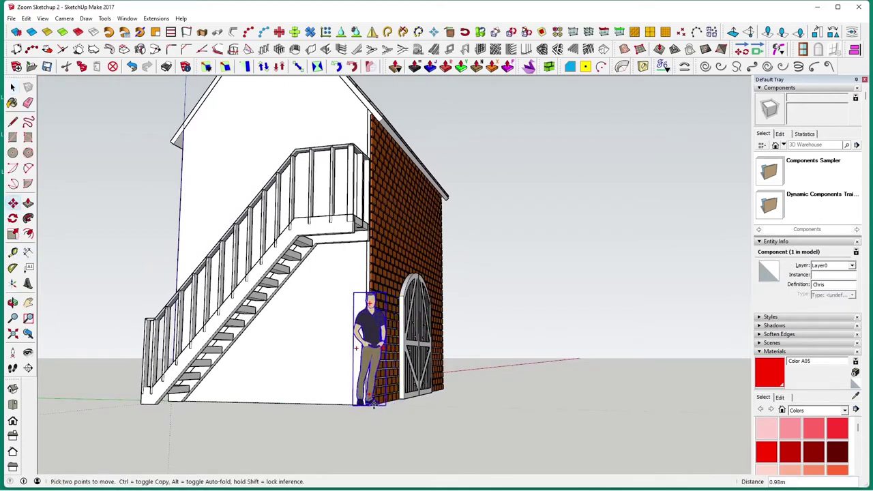
left_click(374, 403)
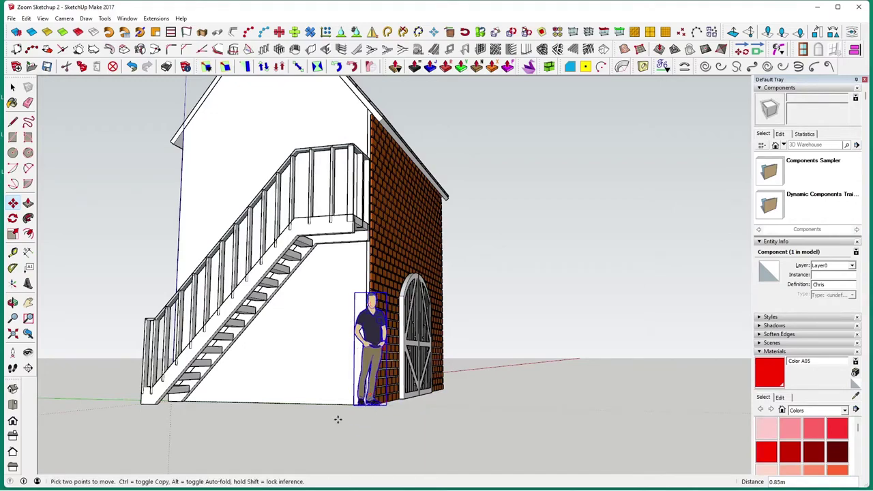
Place a vertical guide on the stair-side wall, offset 0.5 m inward from the wall's corner edge beside the brickwork
middle_click_drag(335, 416, 390, 368)
scroll(407, 368, "up", 3)
scroll(407, 368, "up", 2)
left_click(13, 252)
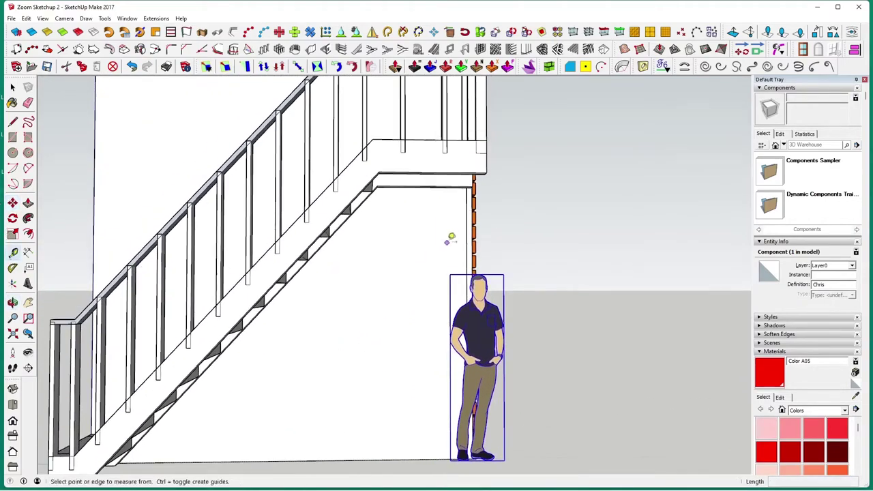
left_click(472, 247)
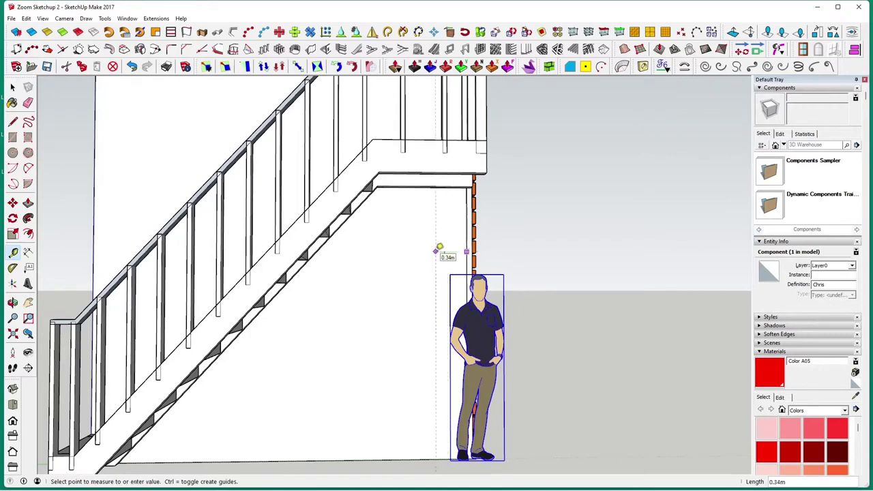
type(".5")
key("Return")
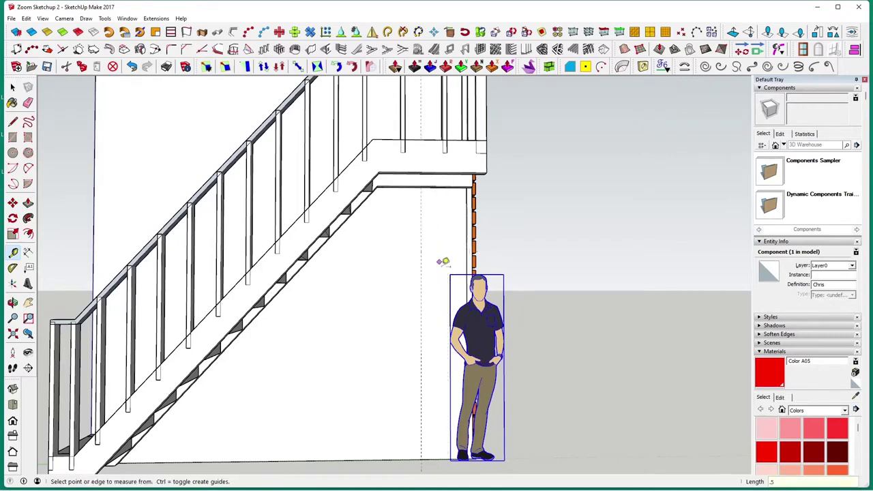
left_click(12, 87)
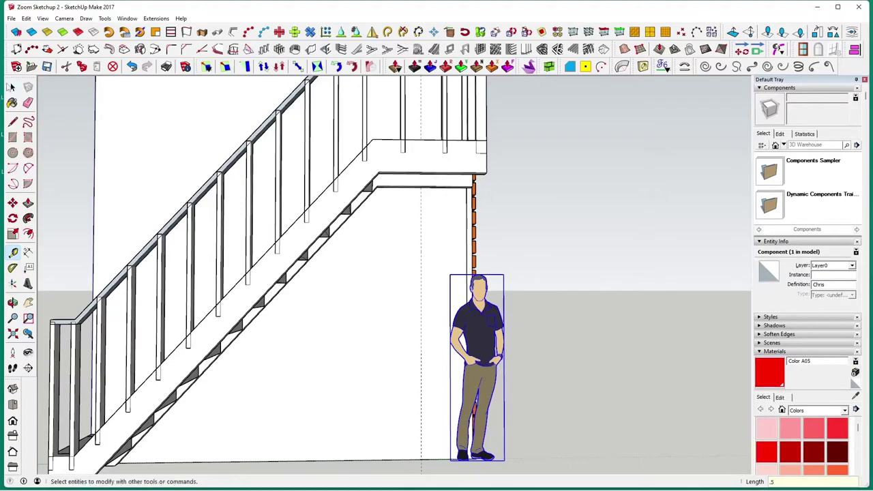
Place a horizontal guide about 0.20 m above the stair-side wall's bottom edge, level with the top of the interior base beam
middle_click_drag(370, 400, 380, 363)
scroll(404, 393, "up", 1)
middle_click_drag(406, 396, 449, 309)
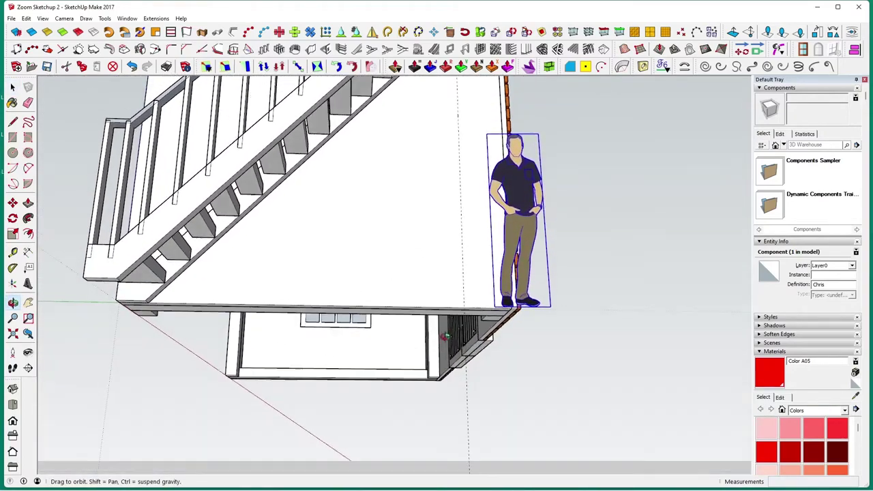
left_click(13, 253)
left_click(436, 307)
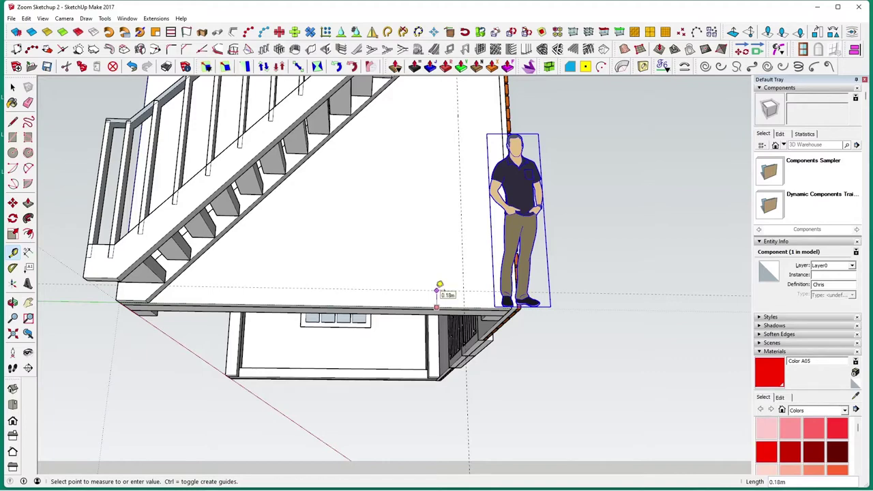
left_click(436, 291)
middle_click_drag(415, 366, 413, 369)
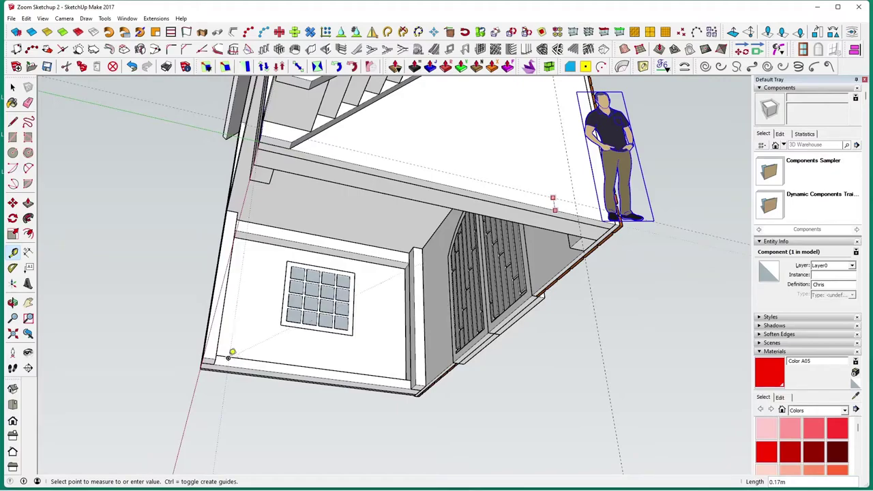
middle_click_drag(389, 372, 716, 332)
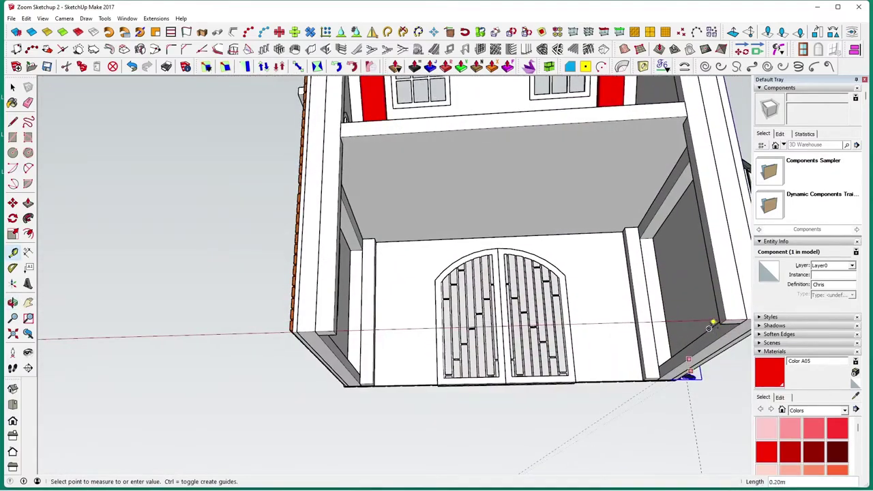
scroll(700, 332, "up", 5)
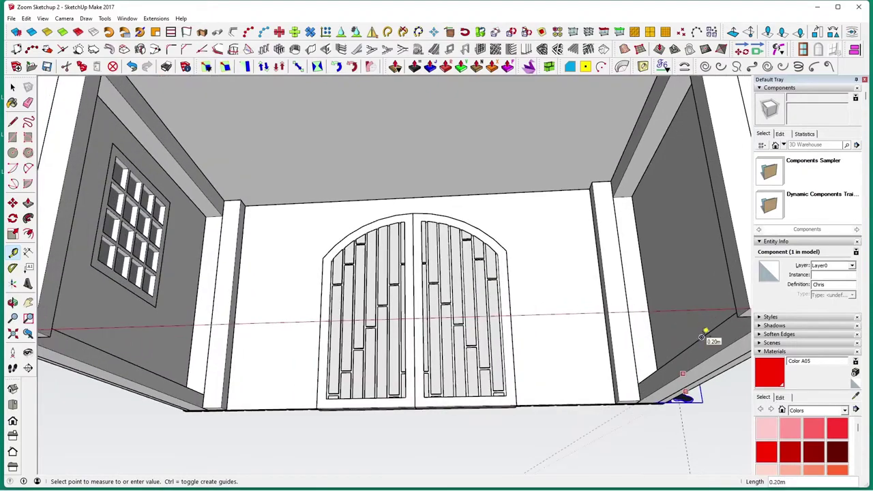
left_click(702, 336)
Inside the building group, draw a door rectangle about 1.89 m high and 0.85 m wide beneath the stairs, starting at the guides' intersection
middle_click_drag(732, 407, 537, 403)
scroll(538, 401, "down", 10)
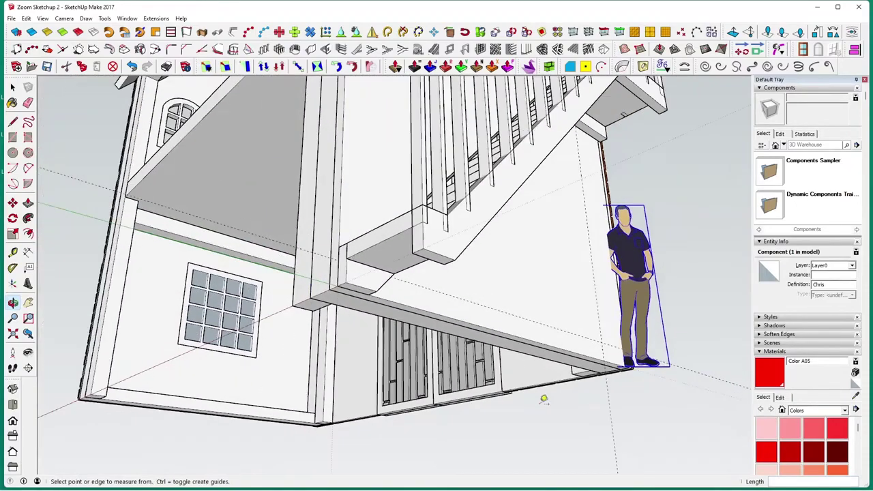
scroll(547, 394, "down", 3)
middle_click_drag(550, 392, 417, 435)
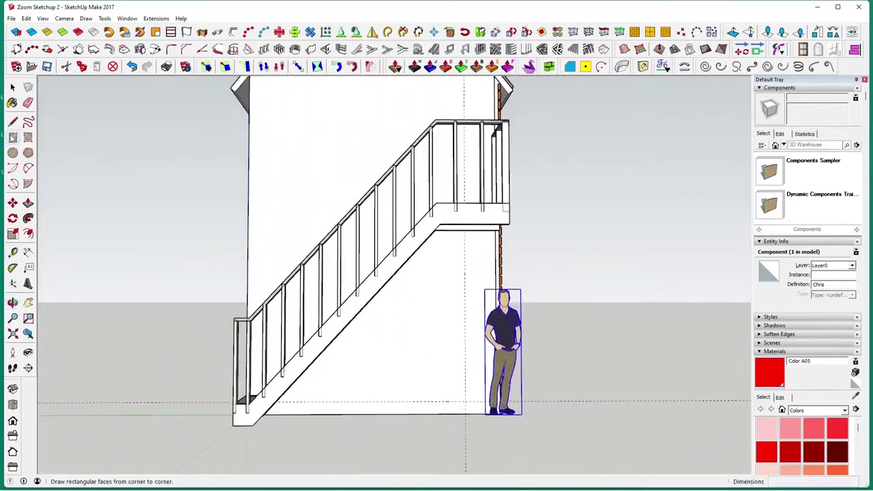
key("space")
double_click(399, 355)
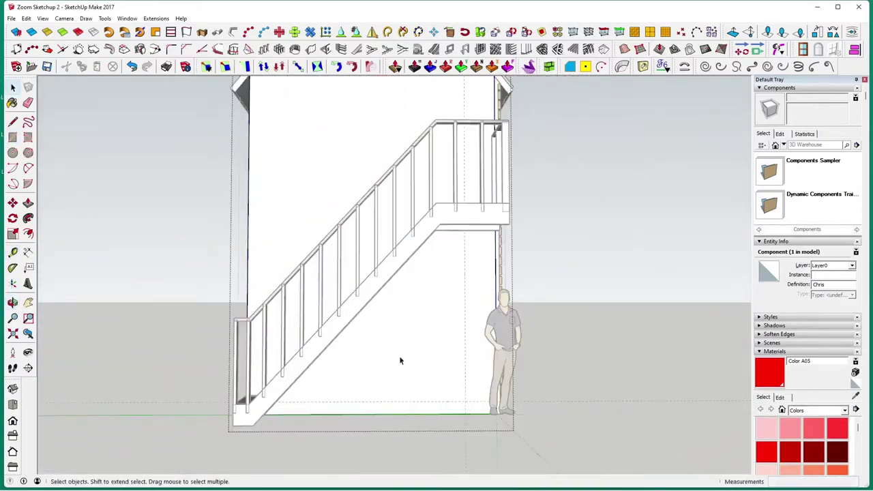
left_click(399, 355)
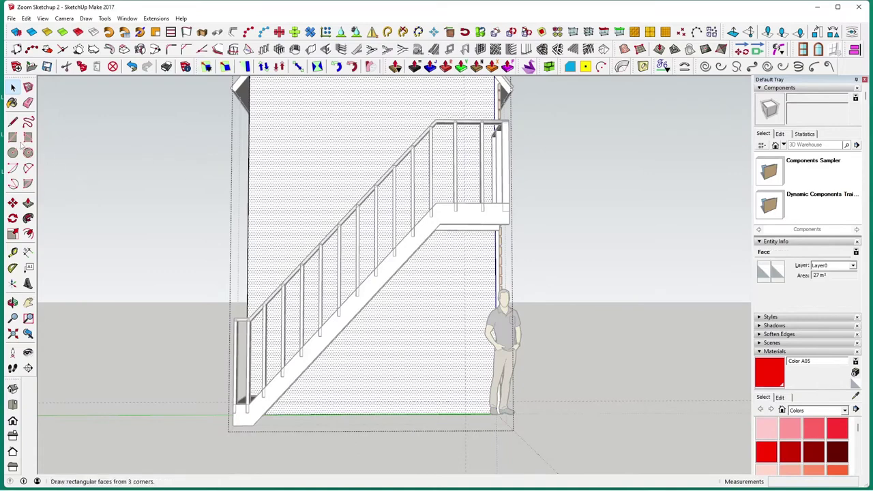
left_click(12, 137)
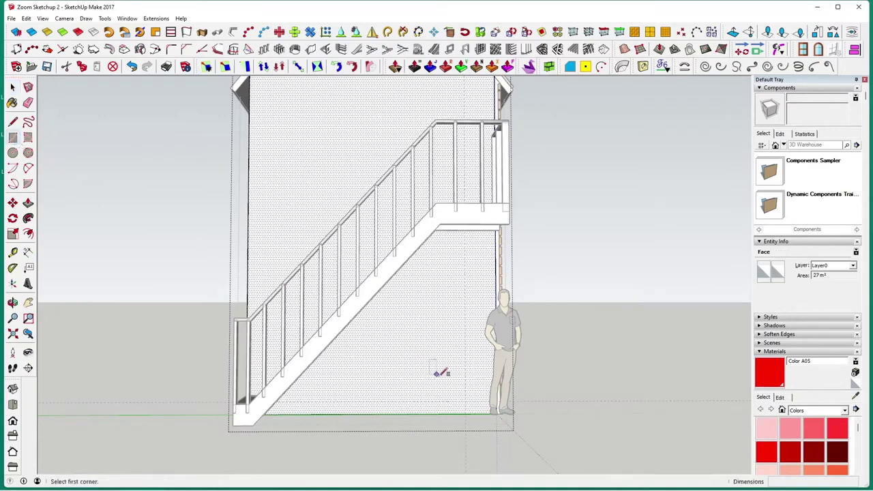
left_click(467, 401)
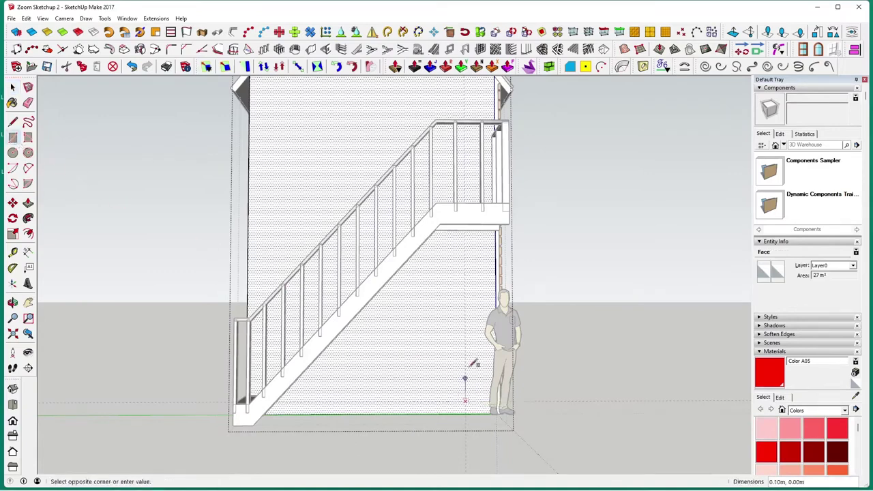
left_click(412, 282)
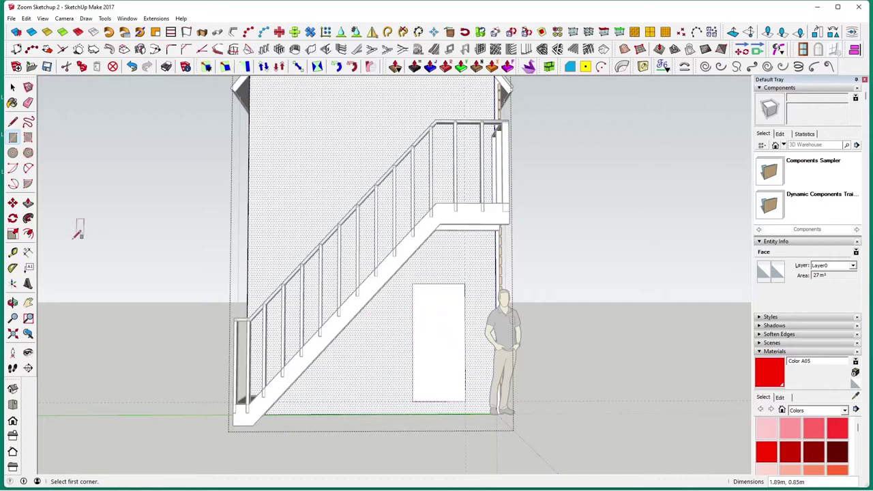
Copy the door rectangle's face to the clipboard
left_click(28, 203)
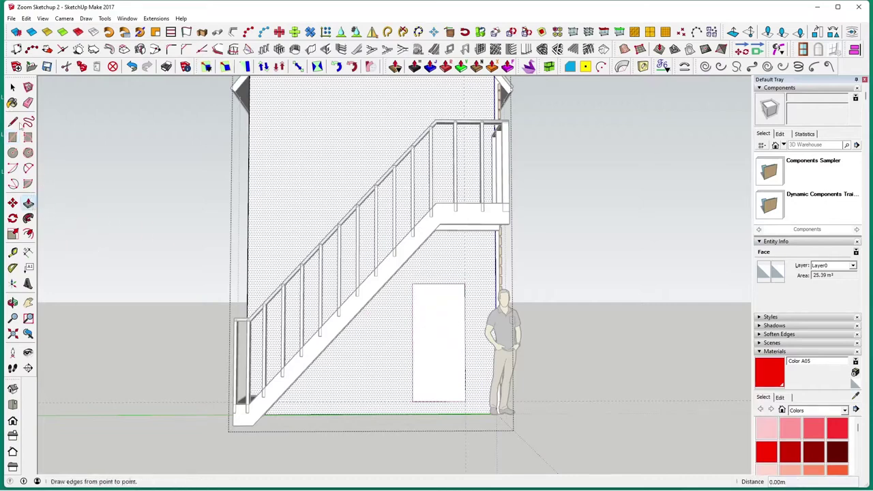
left_click(13, 87)
left_click(449, 358)
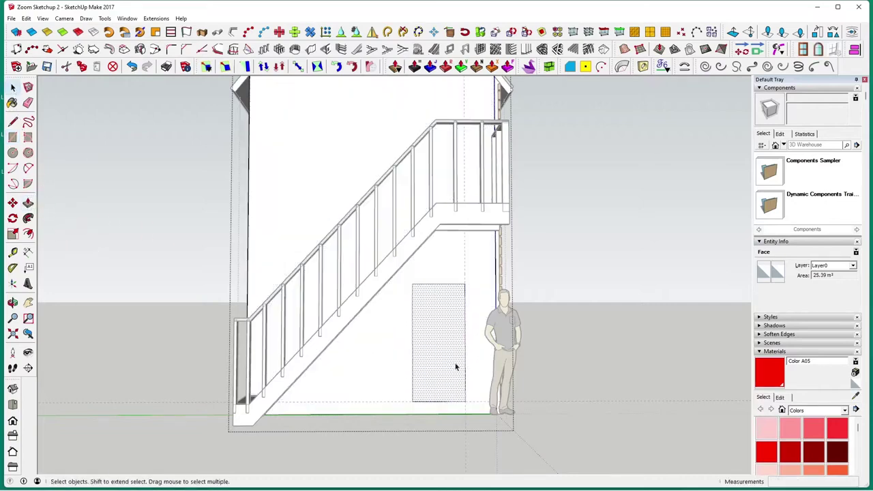
left_click(82, 67)
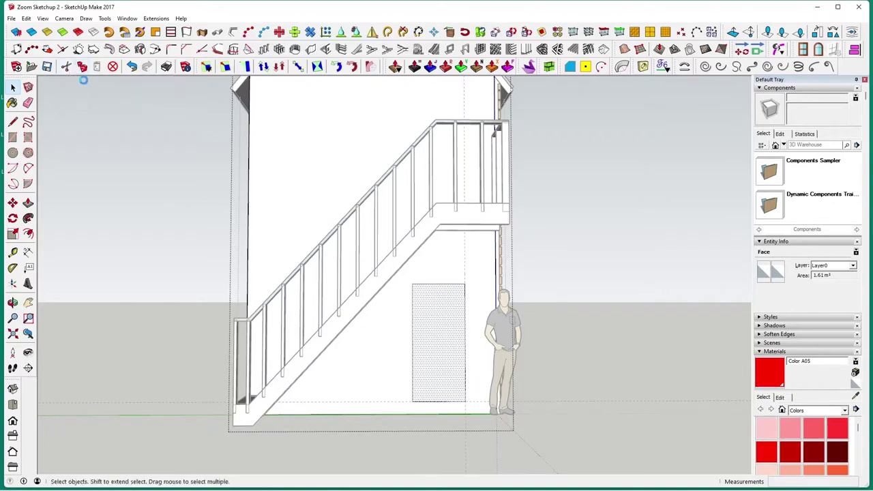
Push the door rectangle 0.10 m through the wall to cut the doorway, and leave the building group
left_click(28, 203)
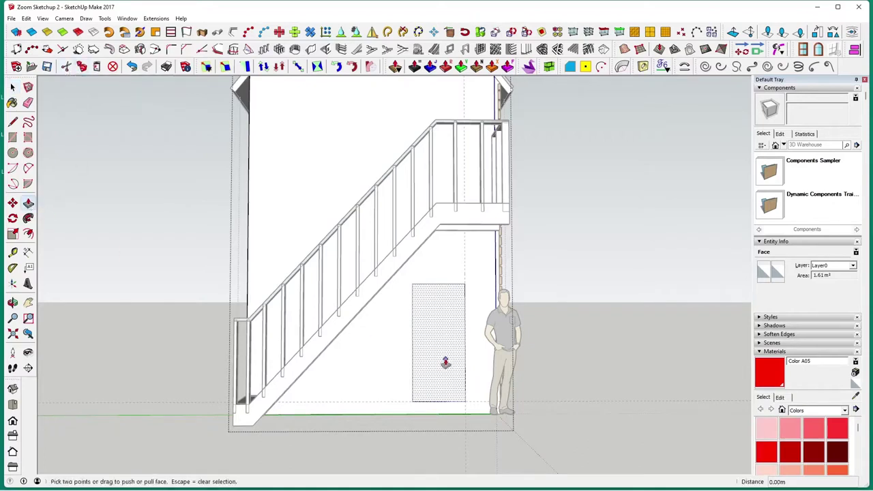
left_click(444, 363)
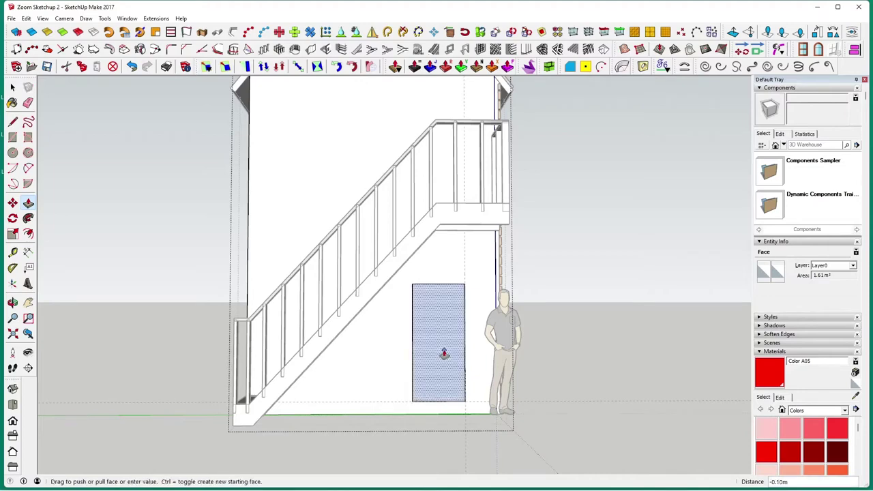
middle_click_drag(442, 343, 501, 352)
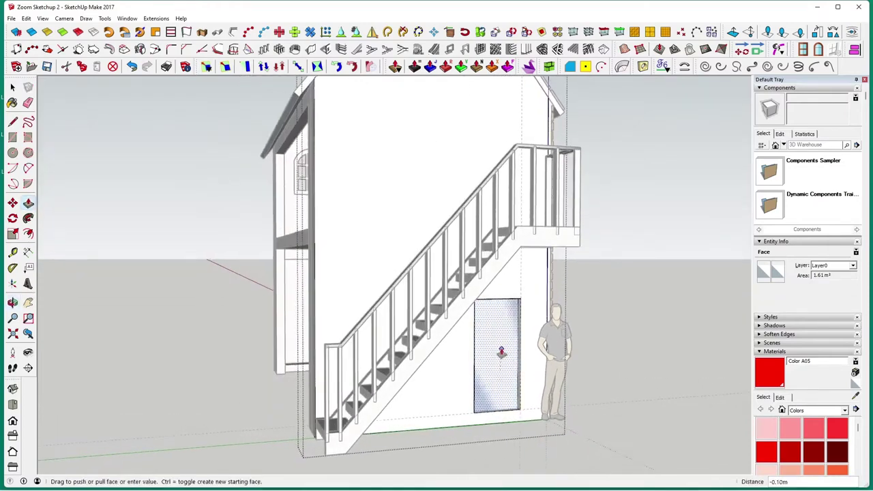
left_click(500, 352)
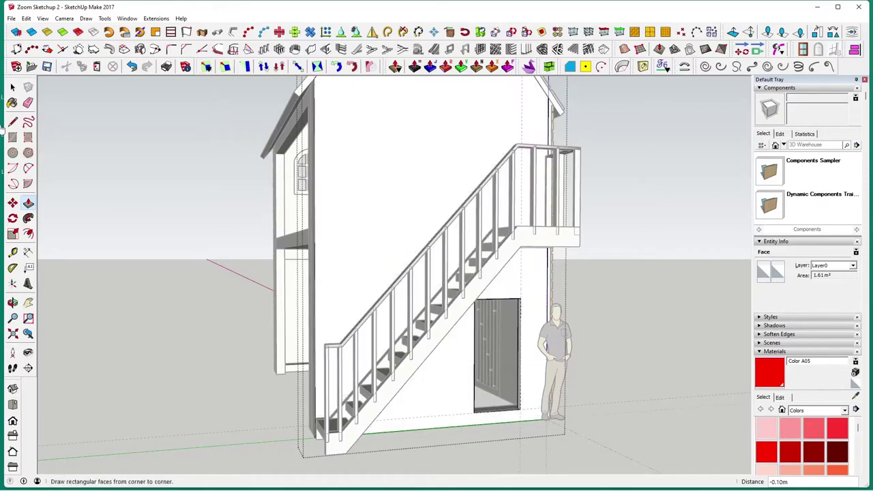
key("space")
scroll(512, 450, "up", 5)
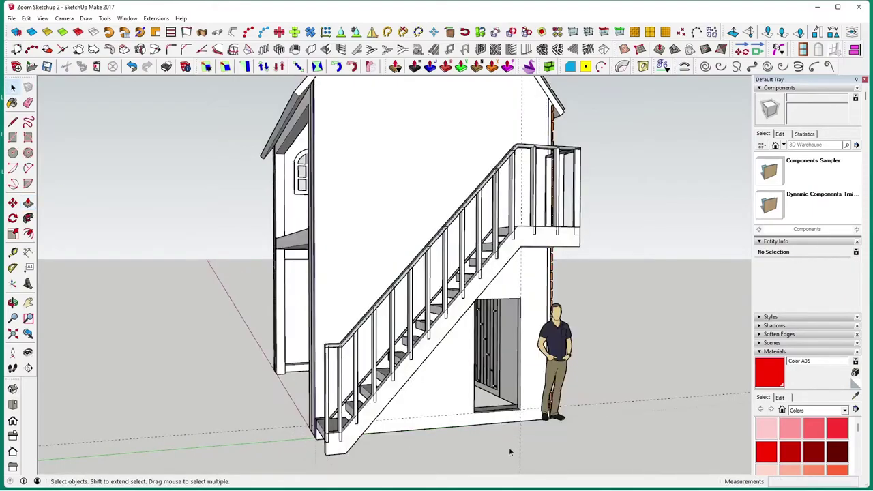
middle_click_drag(504, 425, 422, 423)
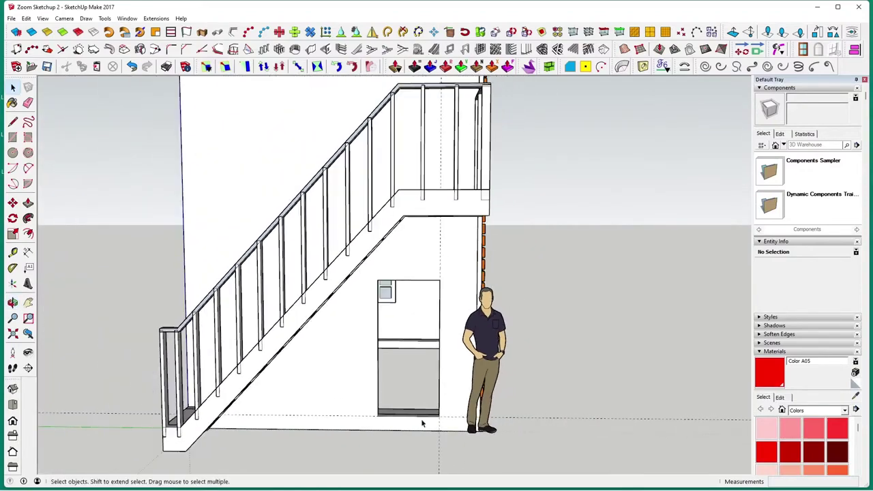
Inside the stair-side wall group, try to offset the doorway's two side edges and top edge 0.10 m outward
scroll(442, 368, "up", 2)
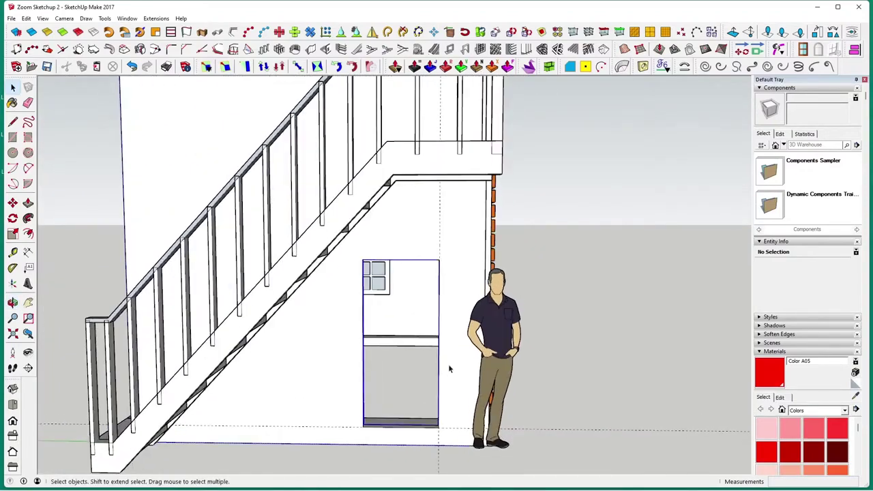
left_click(447, 370)
scroll(447, 371, "up", 2)
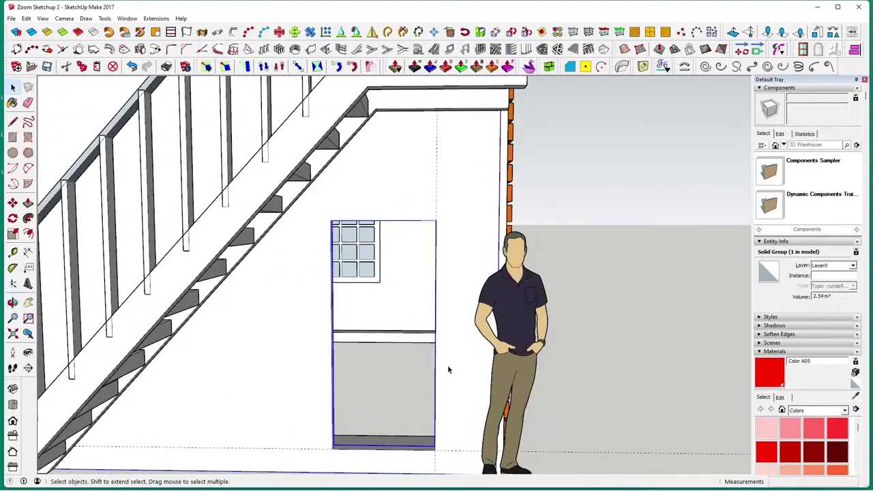
mouse_move(449, 370)
middle_mouse_down()
mouse_move(444, 362)
mouse_move(439, 371)
middle_mouse_up()
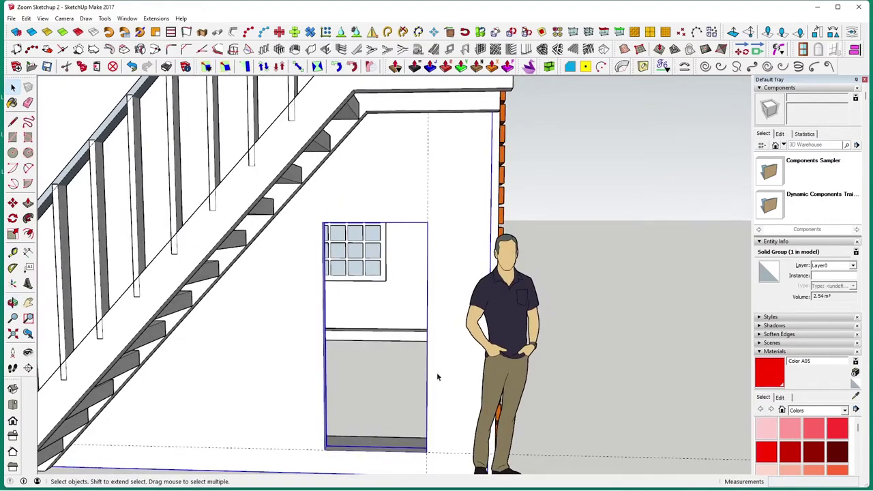
double_click(437, 373)
scroll(437, 372, "up", 1)
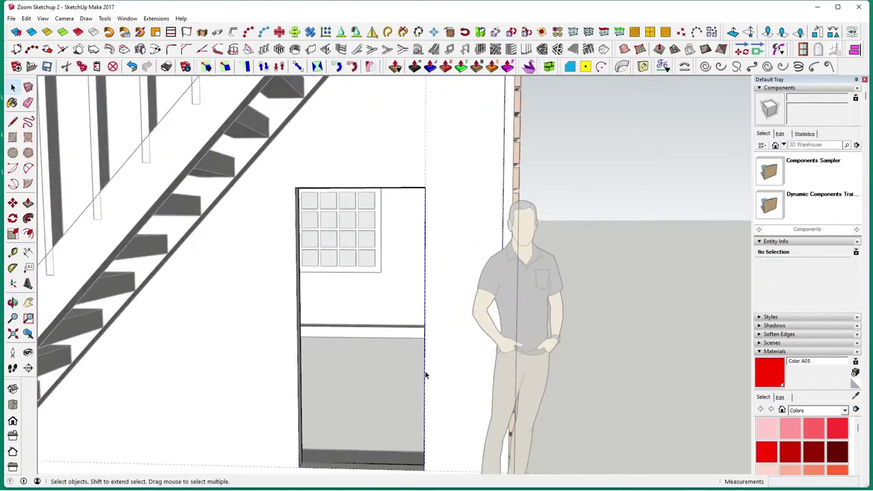
left_click(425, 374)
middle_click_drag(429, 376, 483, 283)
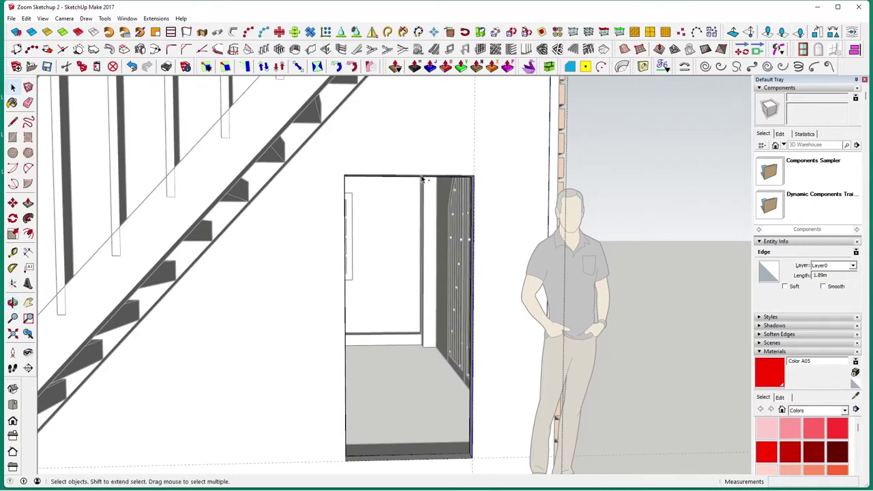
left_click(344, 271, "shift")
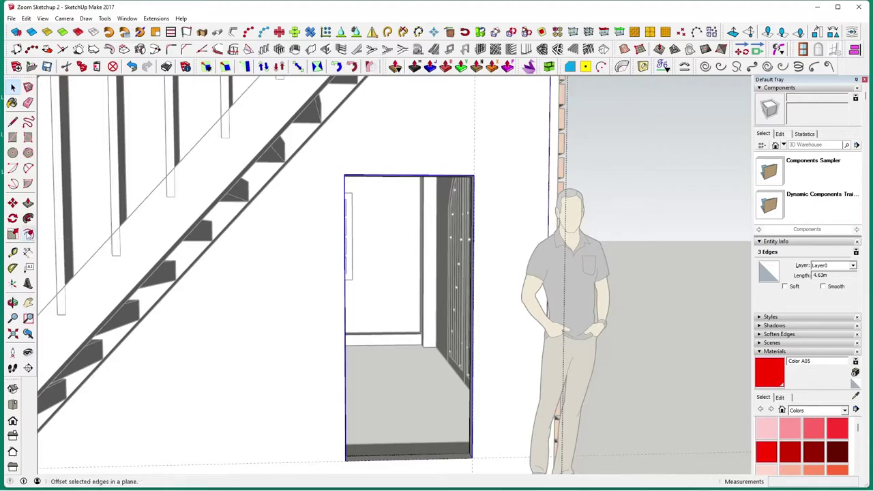
left_click(28, 234)
left_click(334, 352)
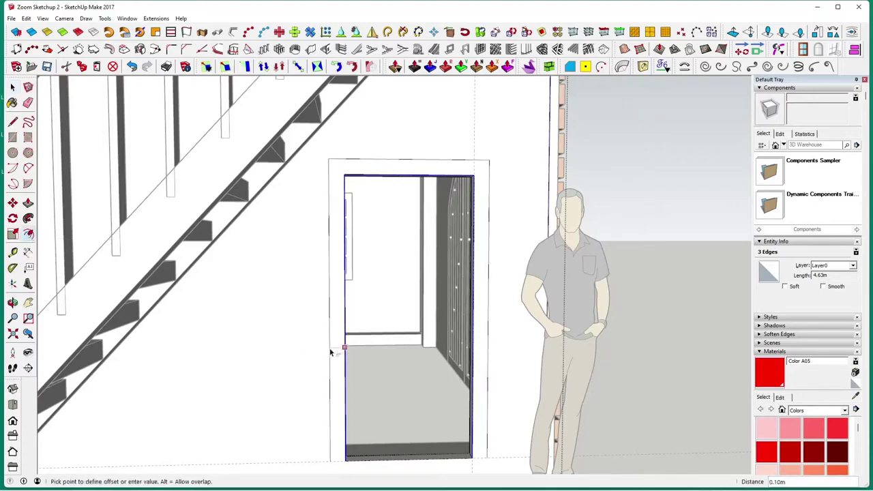
scroll(330, 351, "down", 1)
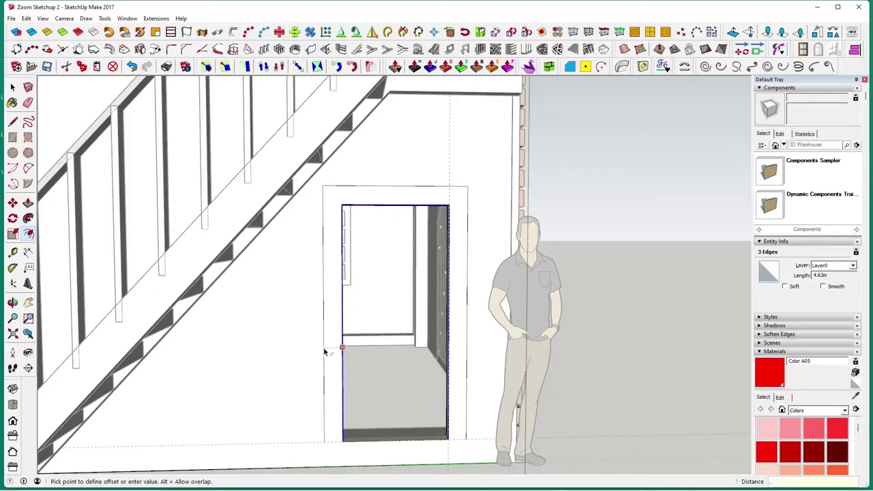
key("Return")
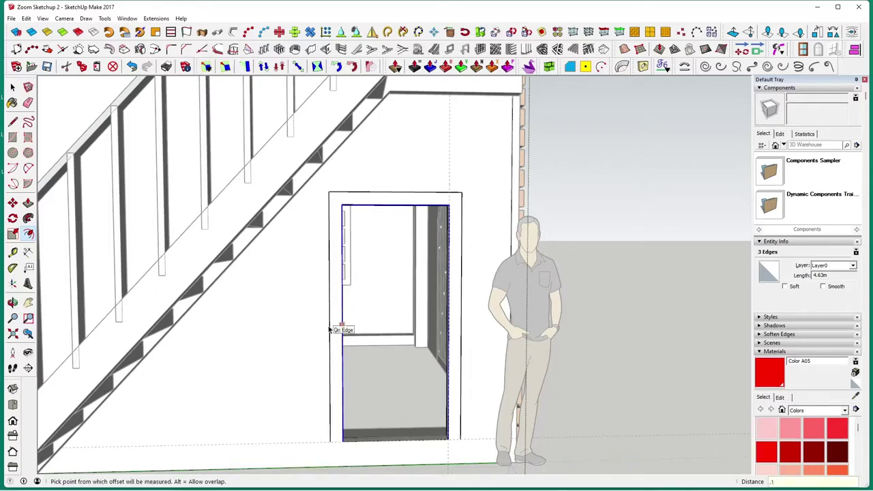
Leave the Offset tool and undo the 0.10 m outline around the doorway
key("Escape")
left_click(327, 332)
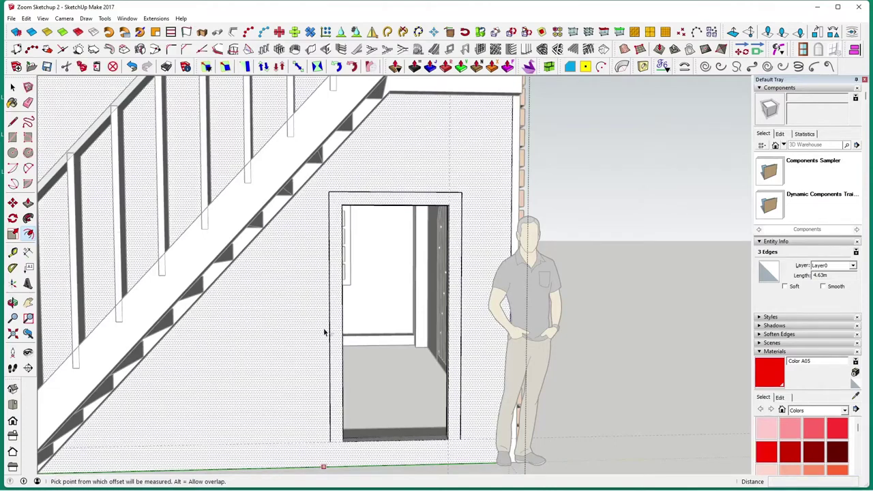
key("space")
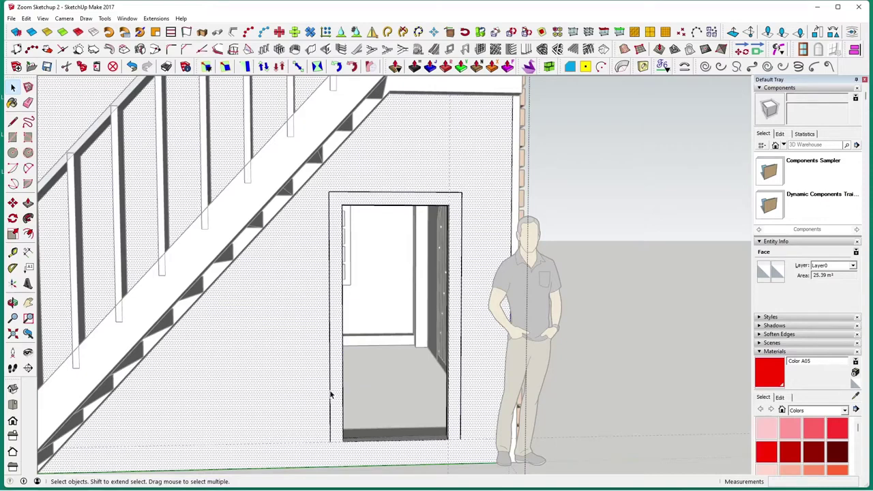
key("ctrl+z")
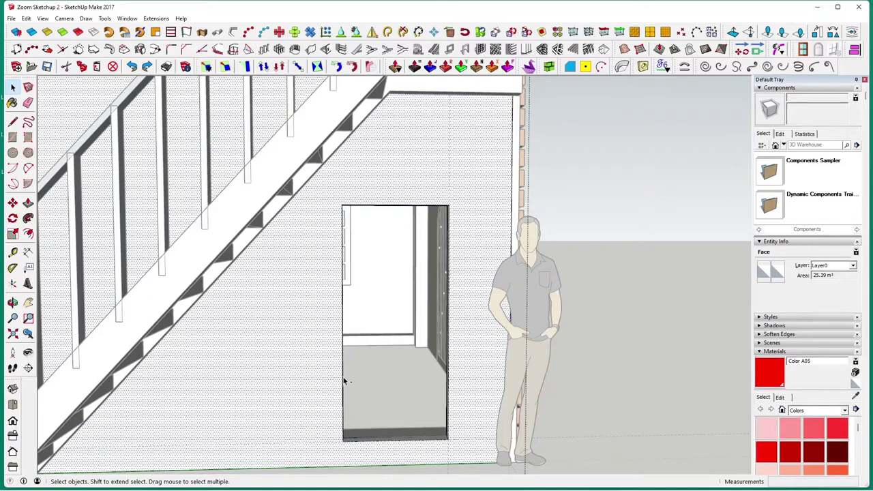
left_click(343, 381, "shift")
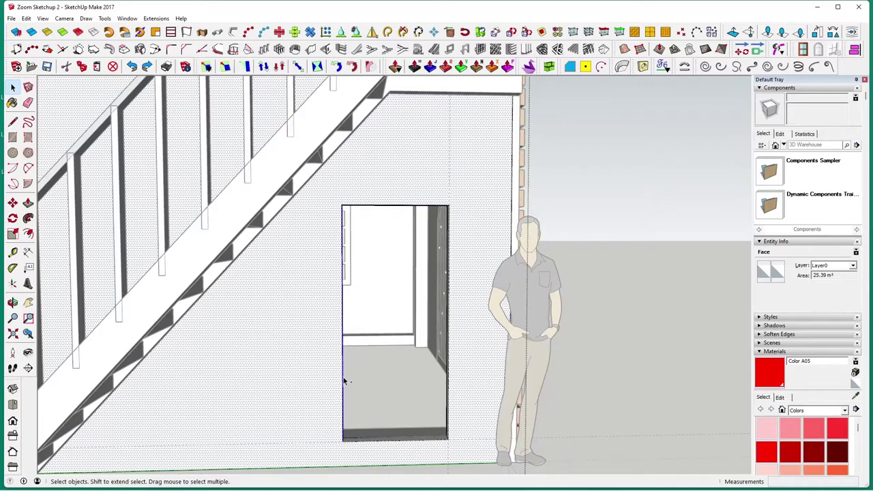
left_click(384, 206, "shift")
left_click(448, 270, "shift")
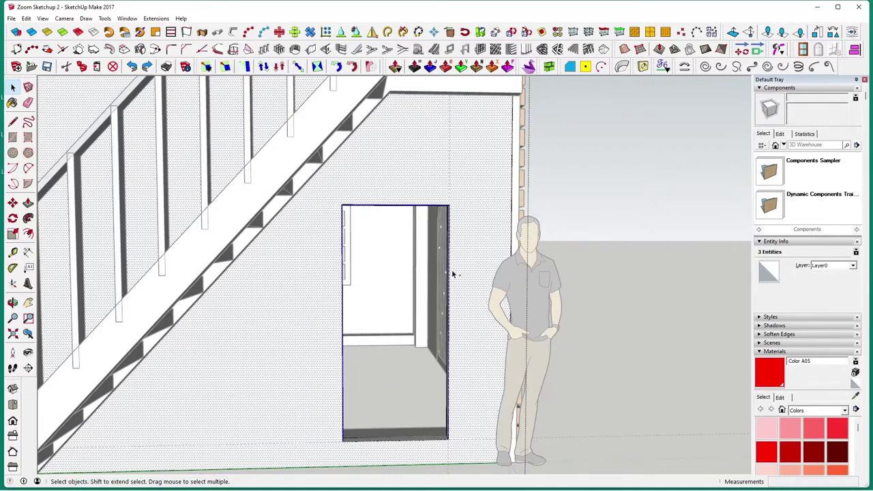
left_click(28, 234)
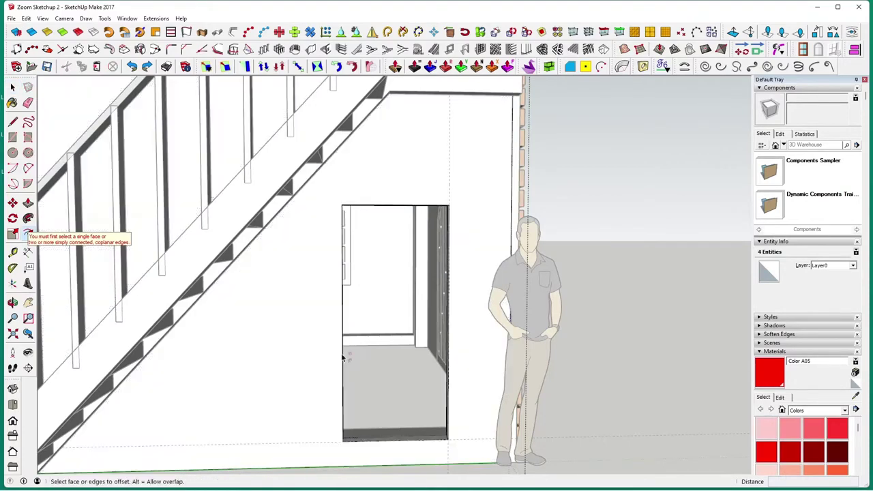
key("space")
left_click(633, 375)
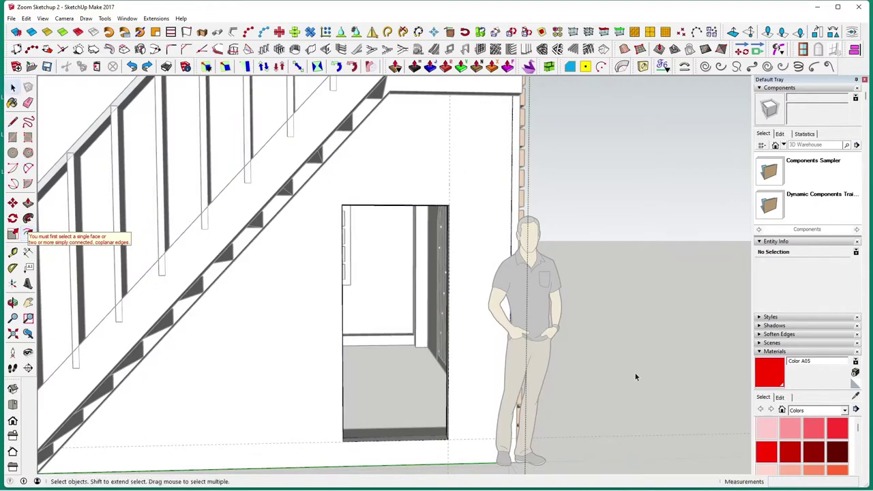
Reopen the stair-side wall group and offset the doorway's side and top edges 0.10 m outward
left_click(344, 400)
double_click(297, 386)
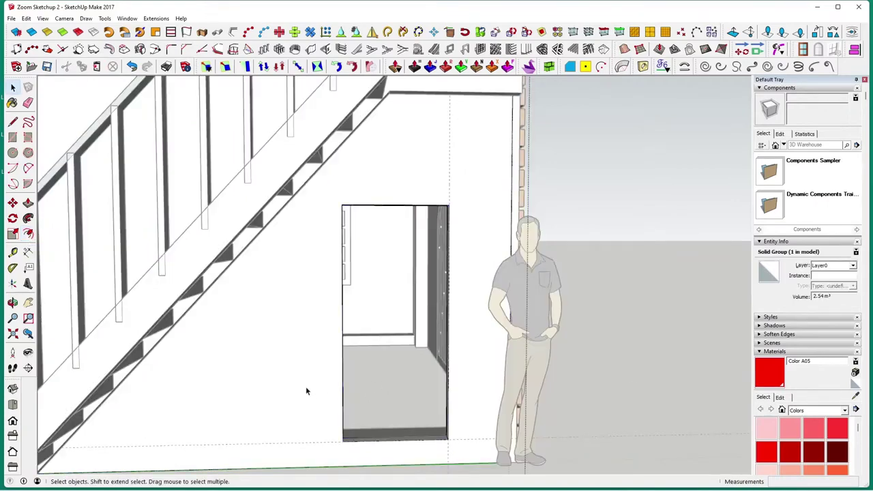
key("Escape")
left_click(343, 390)
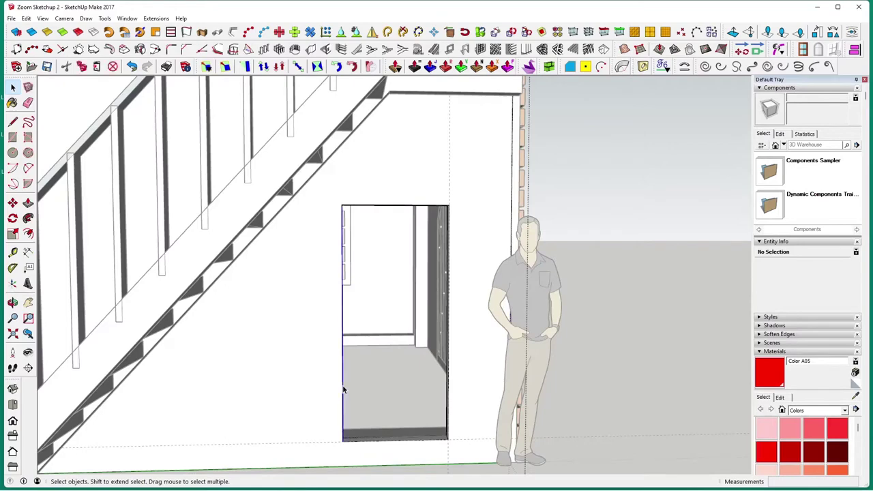
left_click(377, 207, "shift")
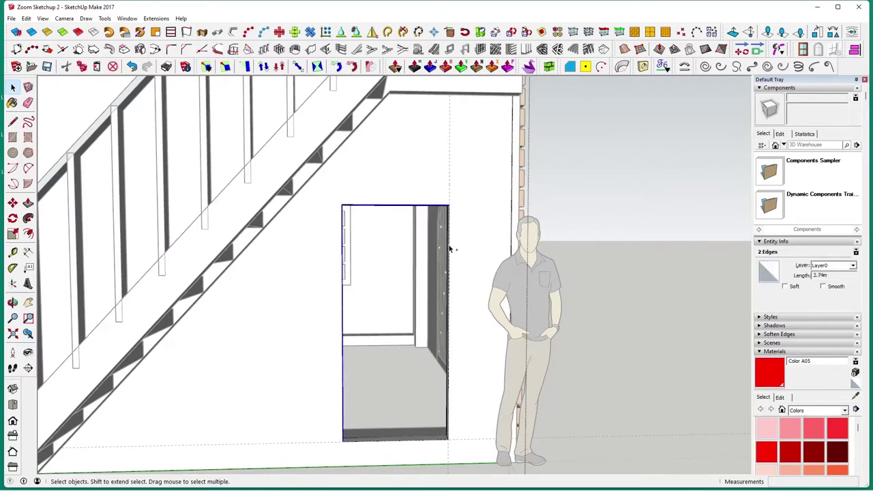
left_click(448, 250, "shift")
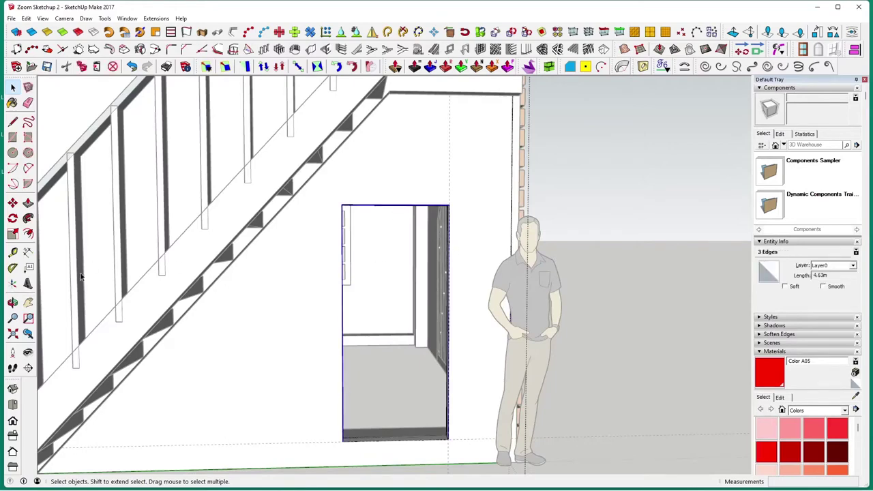
left_click(30, 233)
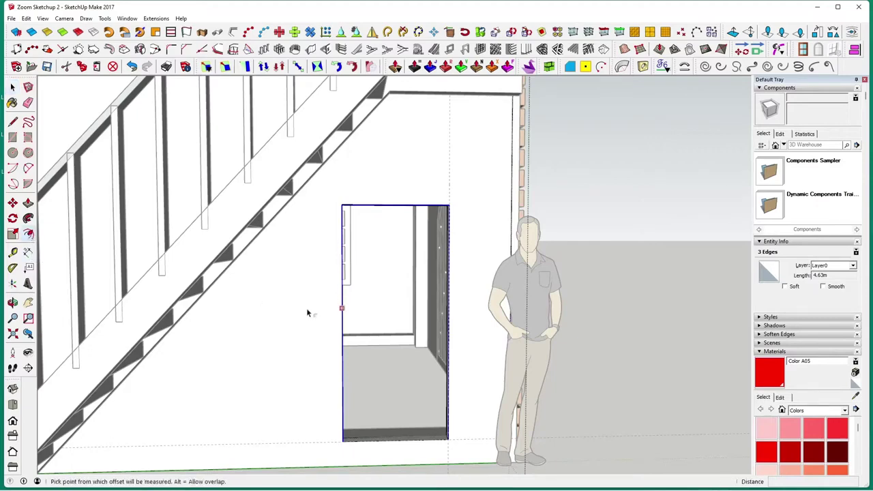
left_click(307, 313)
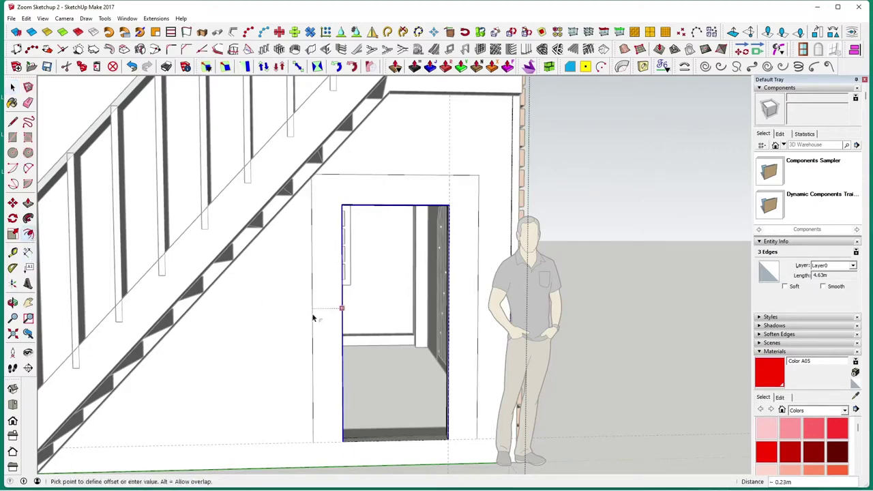
key("Return")
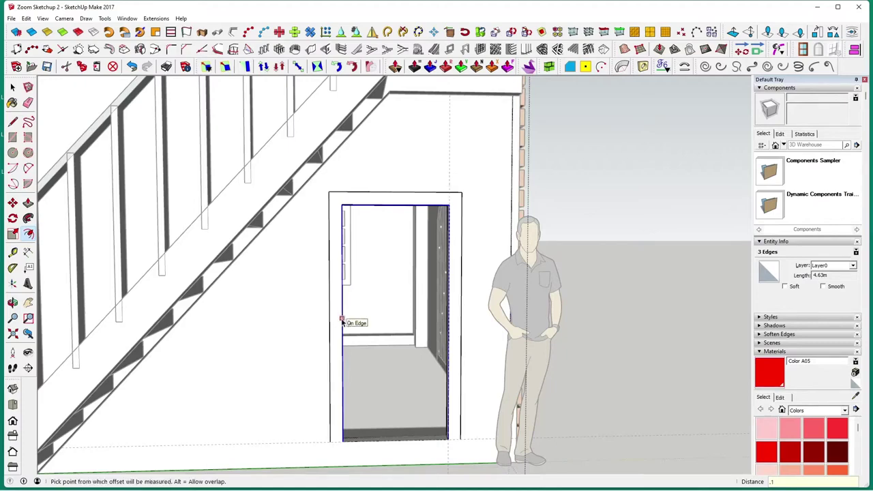
Offset the same three doorway edges 0.20 m outward to form a second outline around the opening
left_click(342, 318)
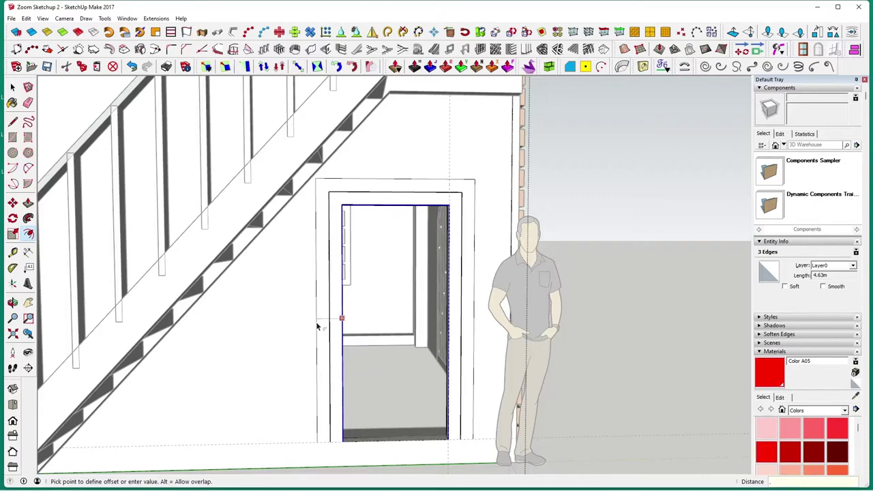
left_click(316, 325)
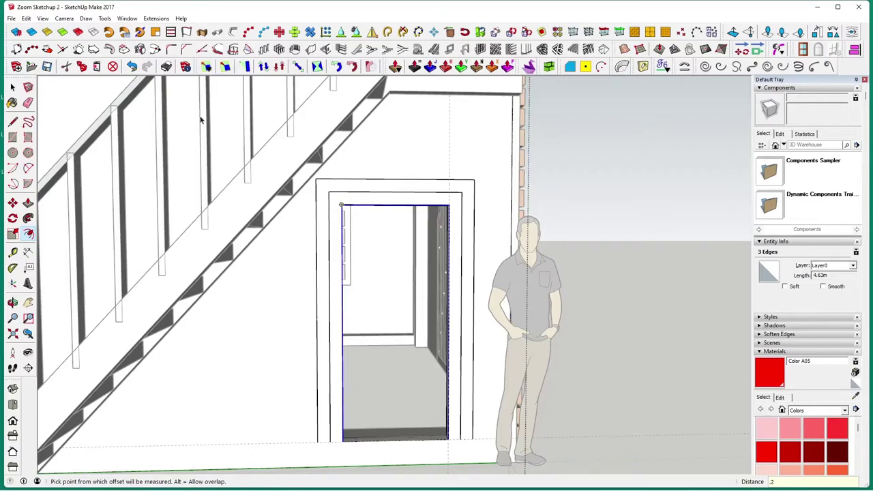
left_click(12, 88)
Check whether the two doorway outlines divide the wall surface into separate frame faces
scroll(345, 376, "down", 3)
middle_click_drag(338, 371, 449, 395)
left_click(437, 383)
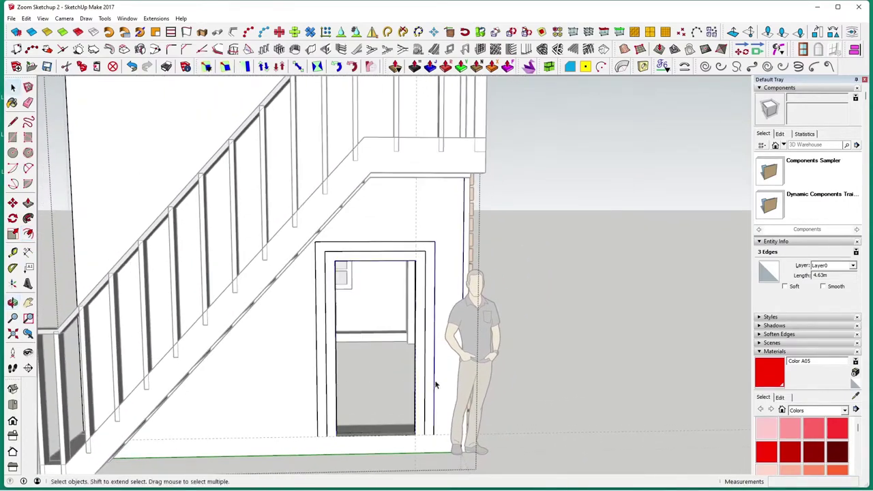
scroll(429, 341, "up", 2)
scroll(430, 342, "down", 2)
mouse_move(430, 341)
middle_mouse_down()
mouse_move(410, 334)
mouse_move(466, 325)
mouse_move(433, 330)
middle_mouse_up()
scroll(466, 325, "up", 2)
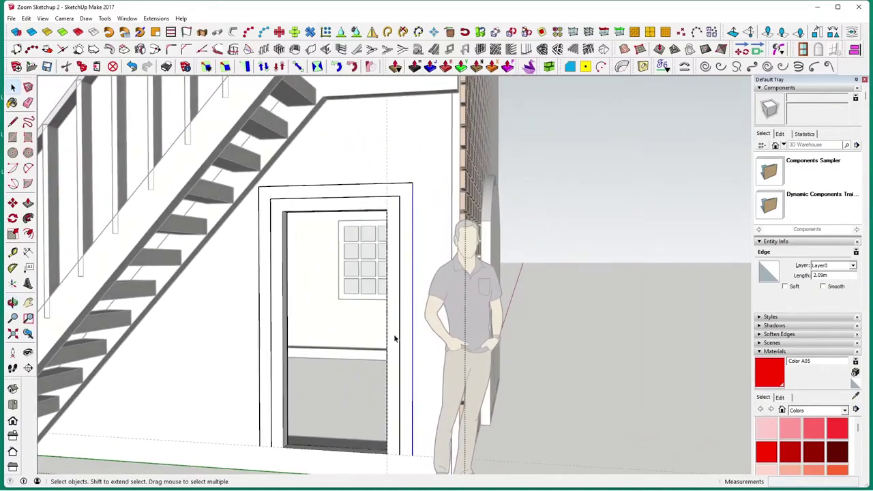
left_click(402, 341)
double_click(391, 328)
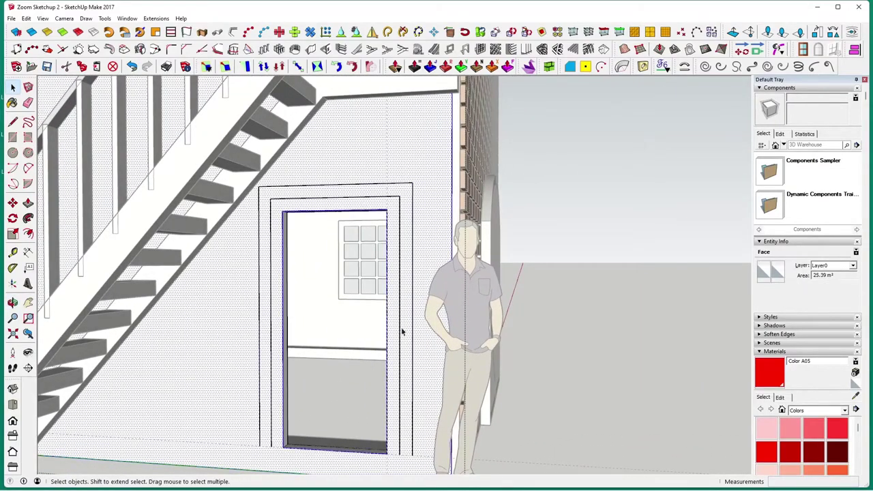
left_click(393, 333)
Draw lines from the doorway's bottom corners to the outer outline's ends, closing the base of the frame bands on both sides
middle_click_drag(394, 333, 391, 310)
scroll(380, 375, "up", 6)
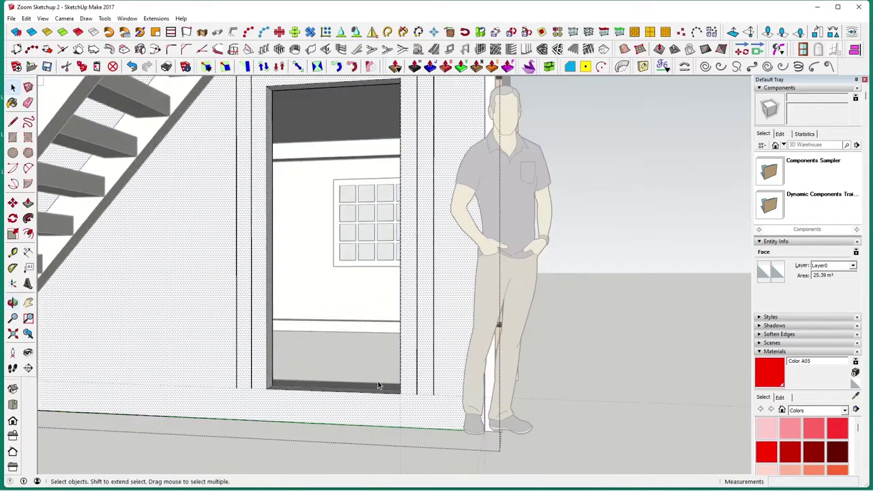
middle_click_drag(378, 381, 403, 388)
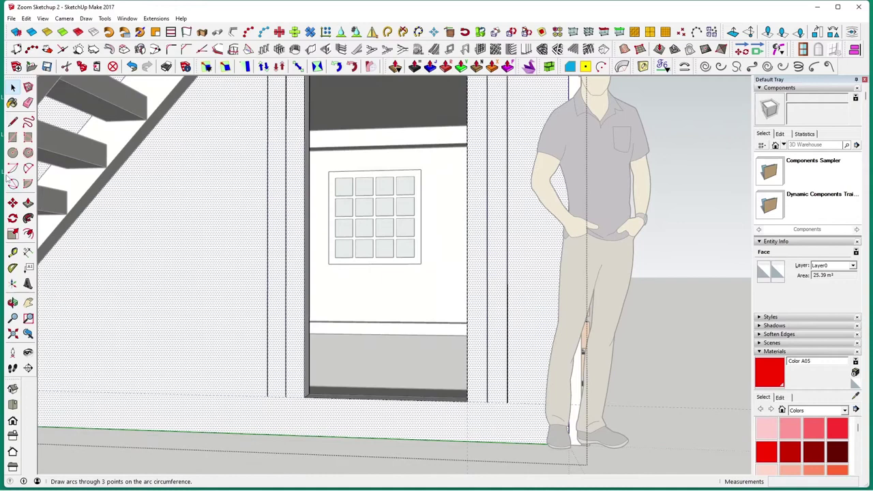
left_click(12, 121)
left_click(304, 396)
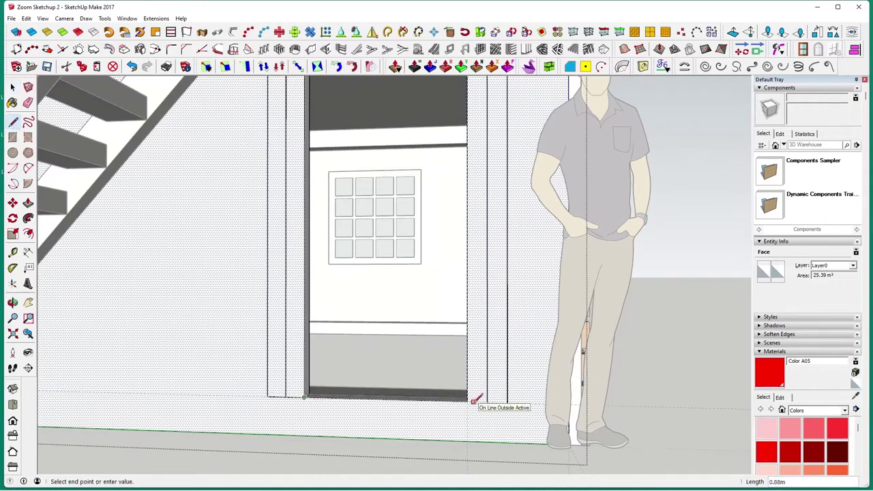
left_click(468, 400)
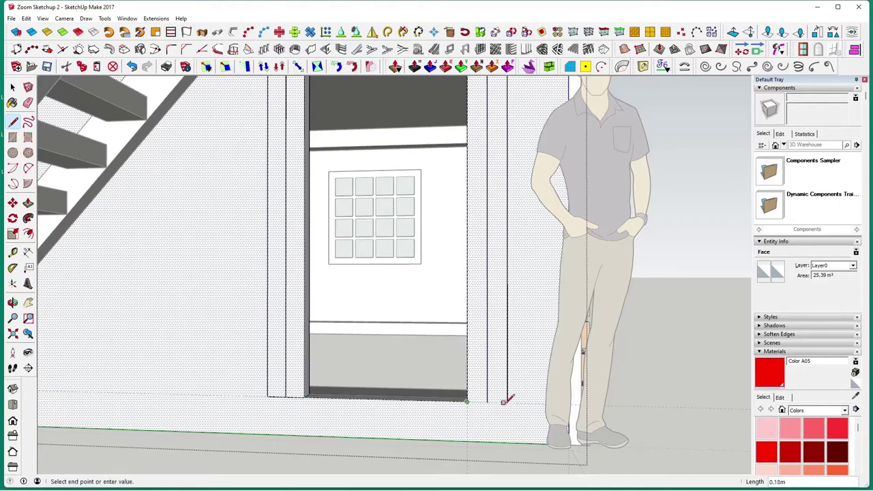
left_click(507, 401)
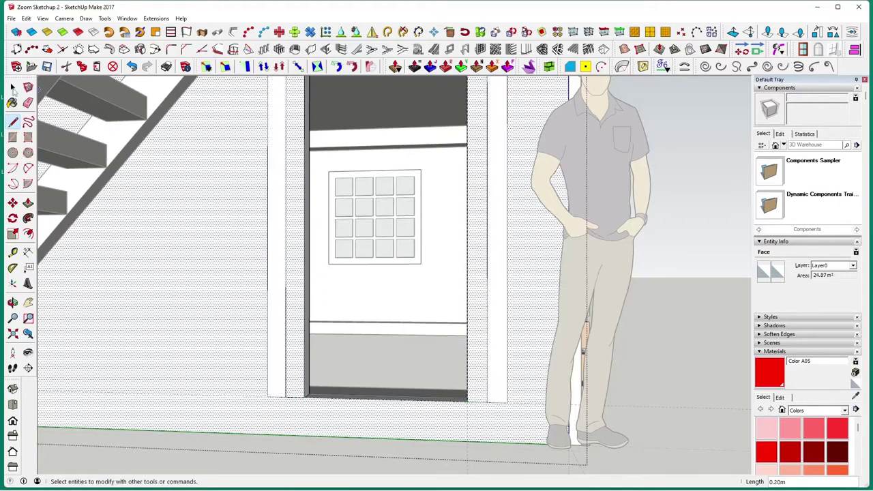
left_click(12, 88)
middle_click_drag(212, 294, 250, 341)
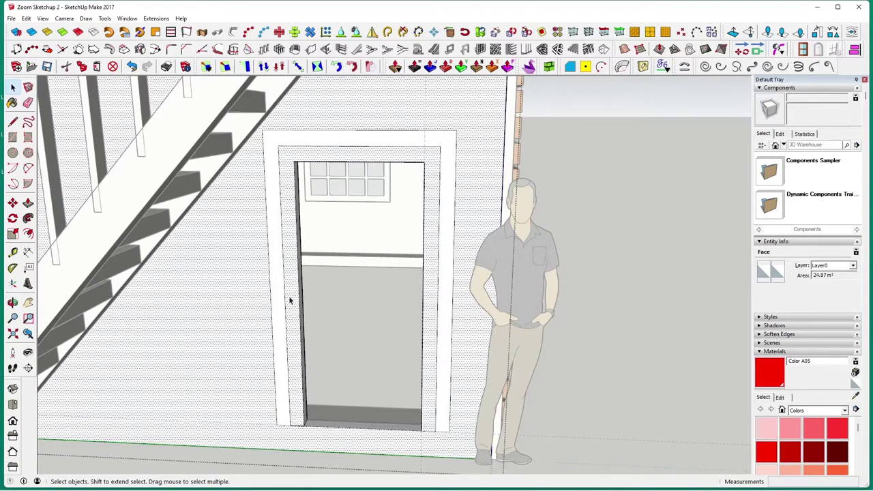
left_click(28, 203)
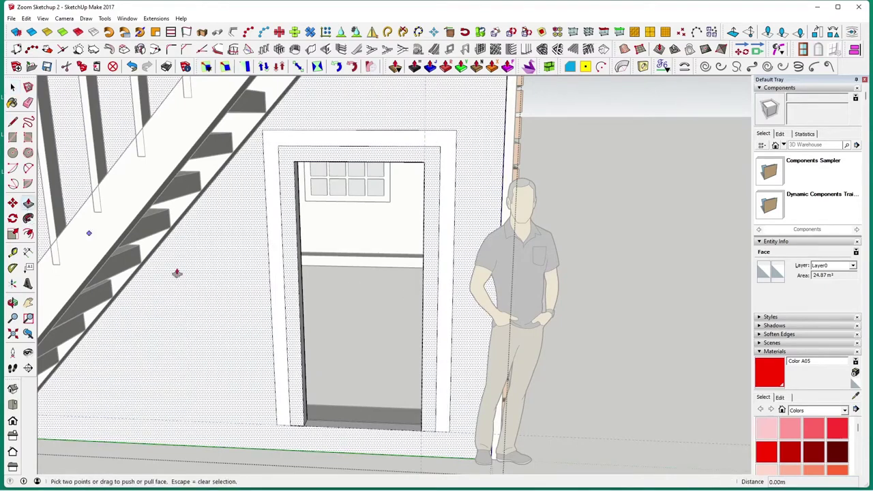
left_click_drag(293, 319, 293, 326)
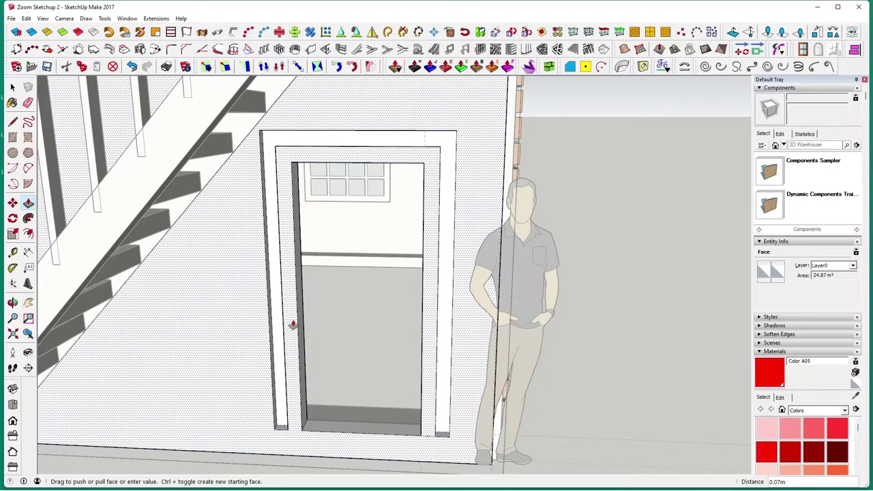
key("Escape")
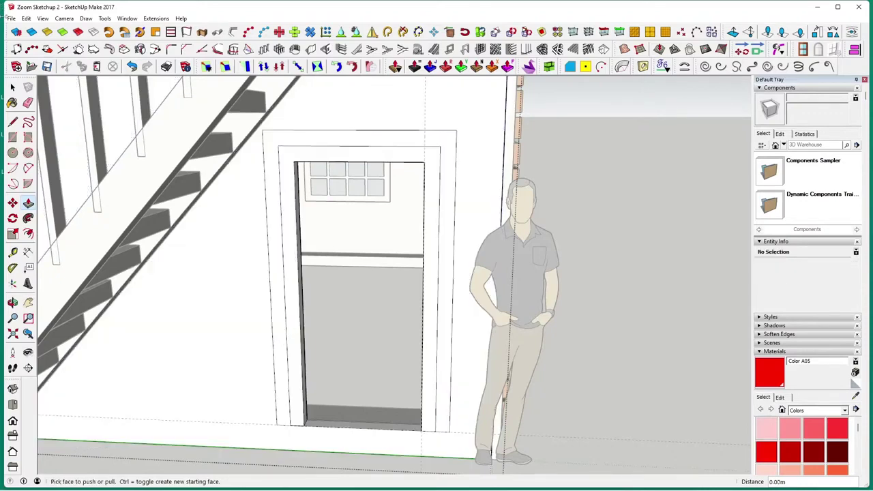
key("alt+space")
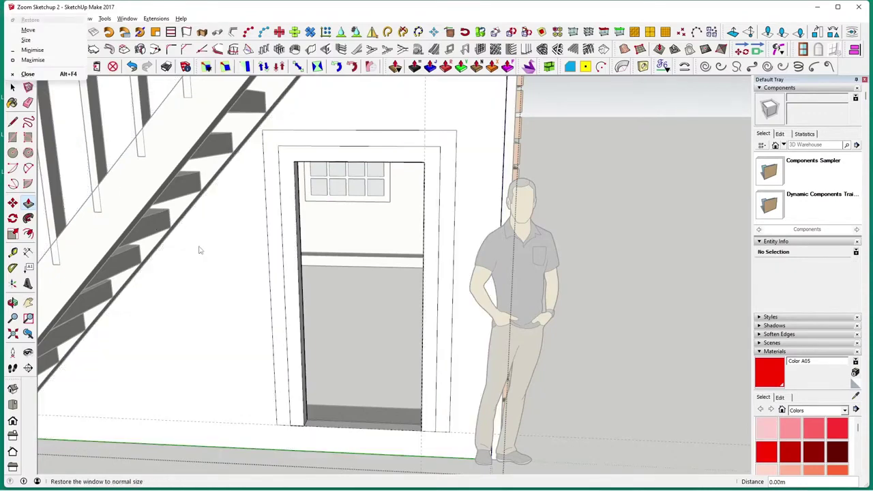
key("Escape")
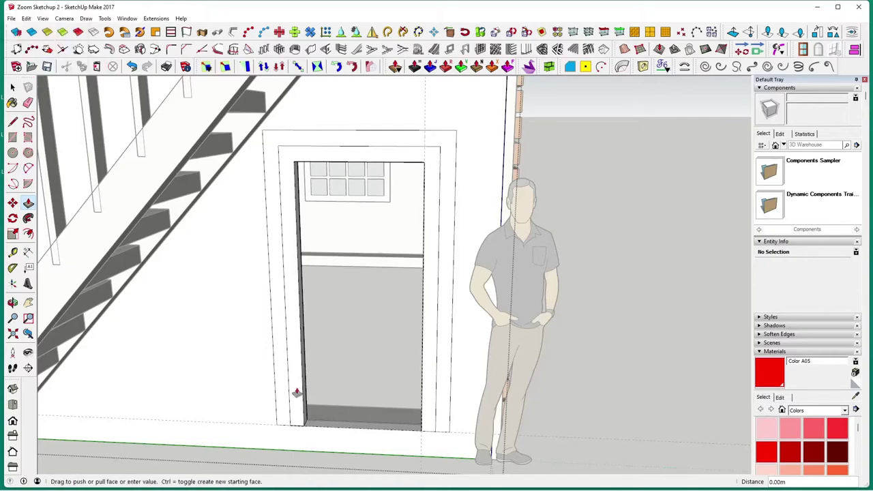
key("space")
left_click(298, 400)
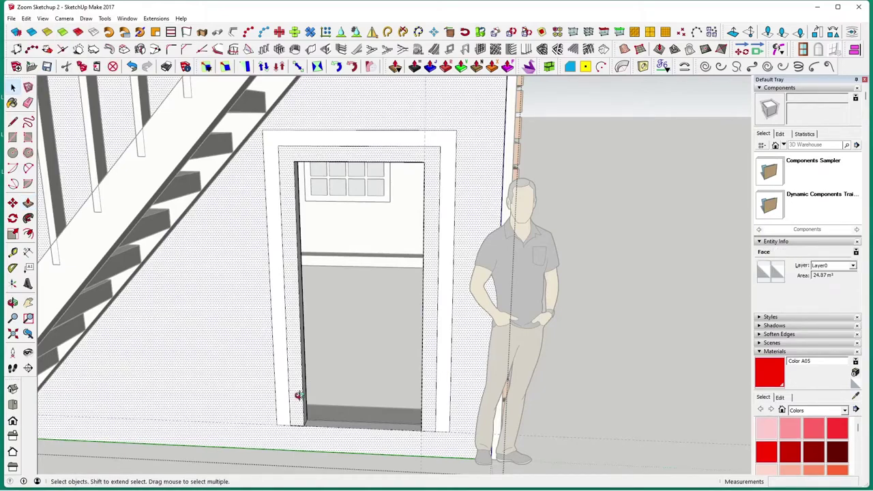
Redraw the base lines of the frame bands at both bottom corners of the doorway to separate the inner band from the wall face
scroll(298, 400, "up", 2)
scroll(332, 407, "up", 3)
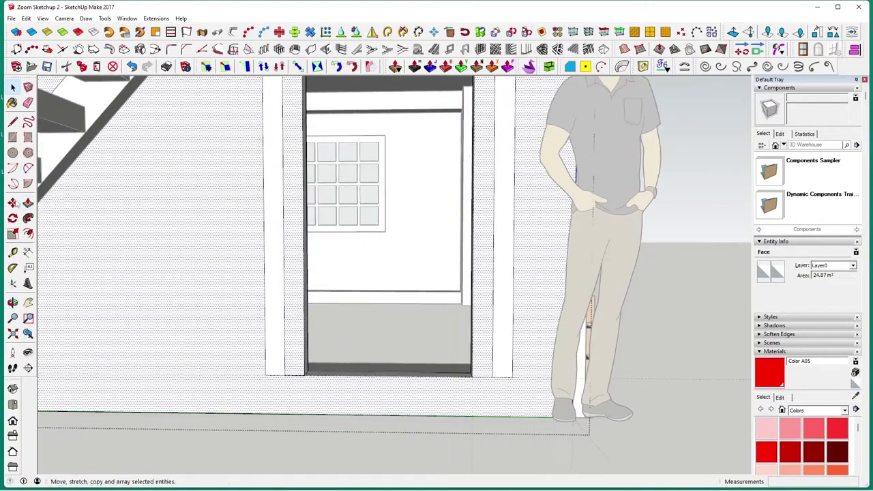
left_click(12, 122)
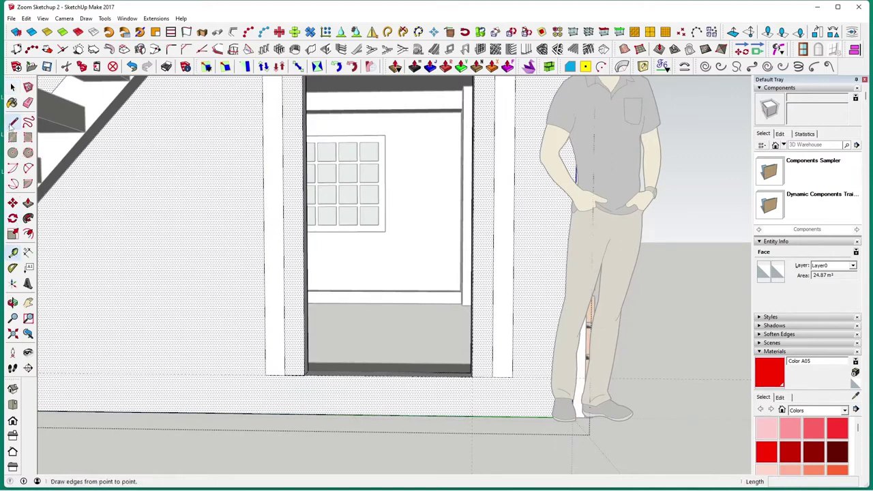
left_click(491, 372)
left_click(472, 374)
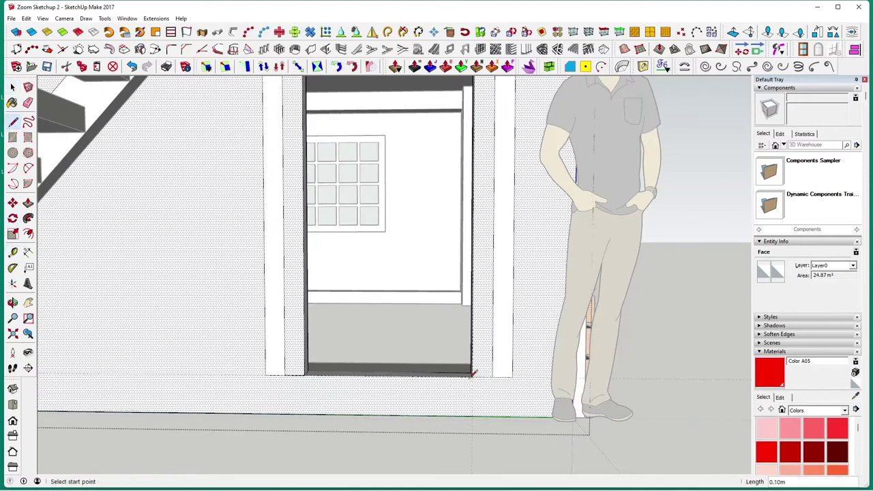
left_click(304, 375)
middle_click_drag(269, 280, 300, 350)
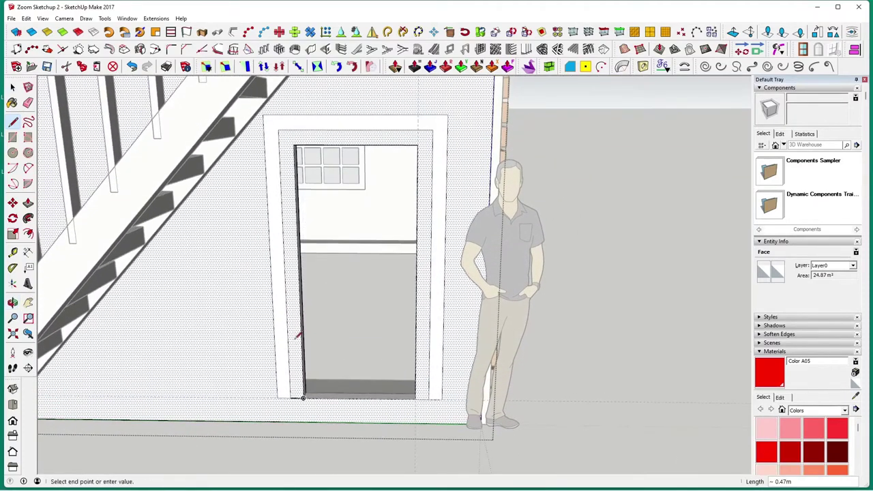
left_click(276, 396)
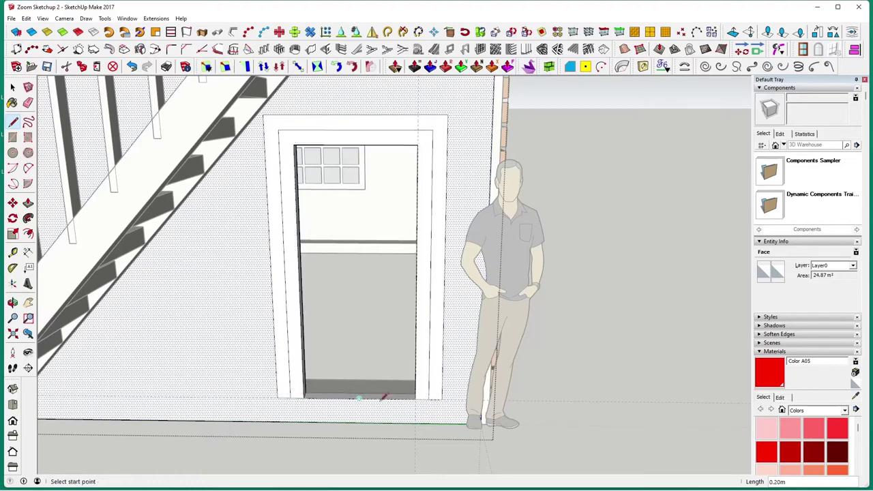
left_click(441, 399)
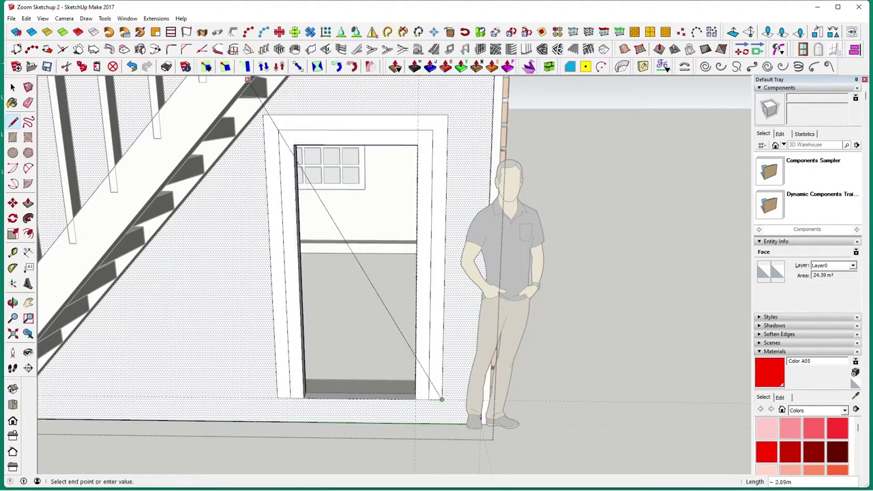
left_click(12, 88)
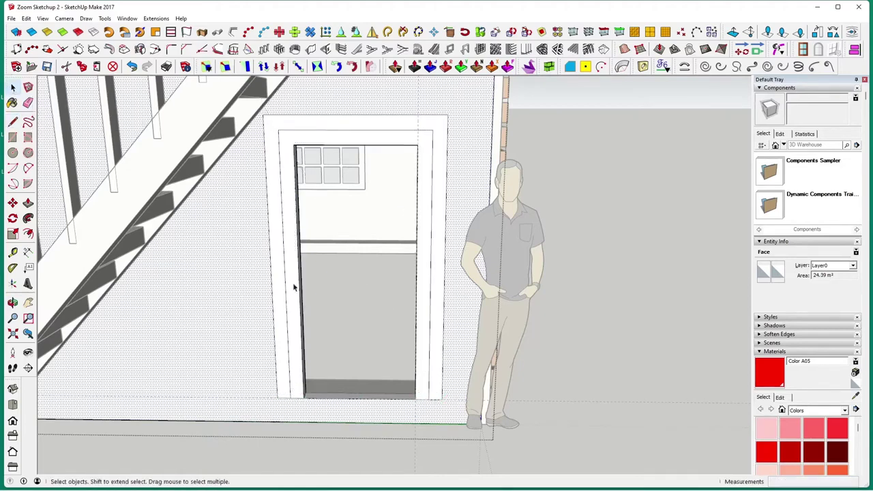
Extrude the inner frame band around the doorway 0.06 m out from the wall
left_click(294, 288)
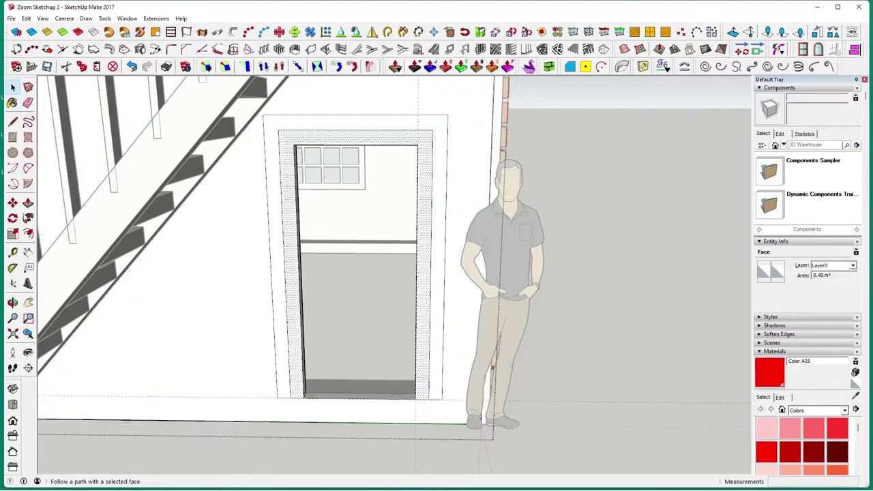
left_click(28, 203)
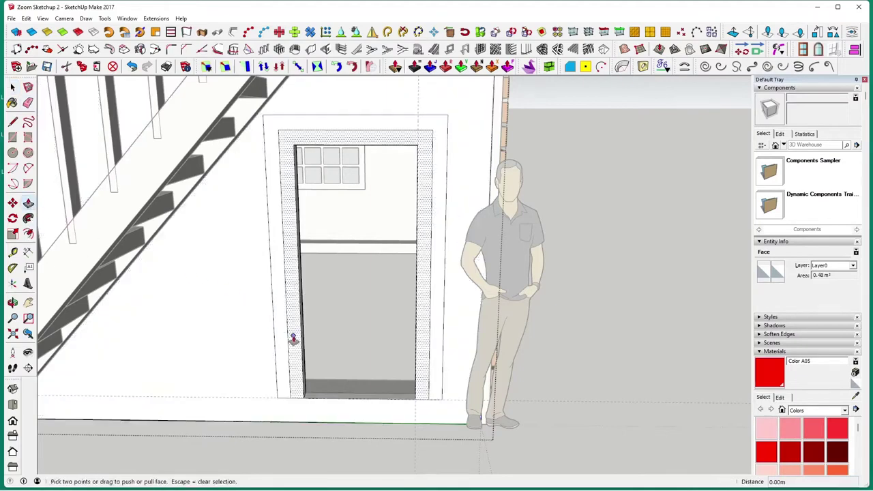
left_click_drag(293, 341, 296, 346)
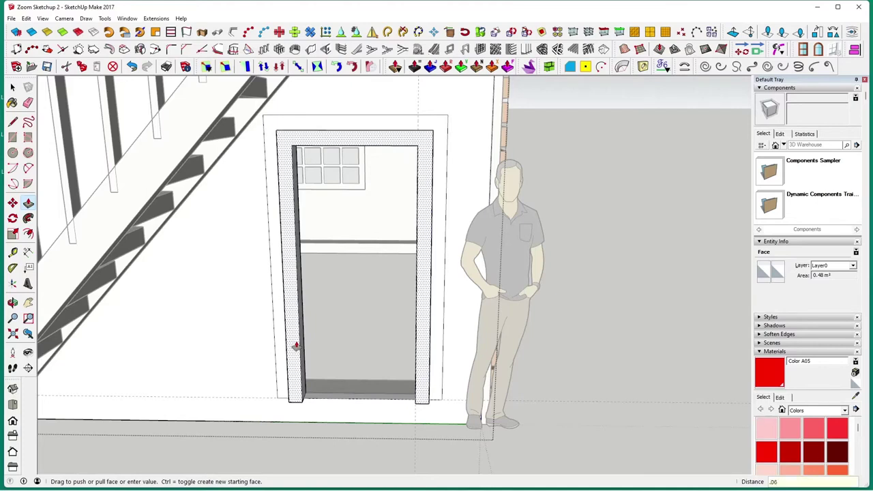
left_click_drag(296, 346, 277, 348)
Extrude the outer frame band 0.06 m outward twice so it projects beyond the inner band
middle_click_drag(279, 343, 212, 370)
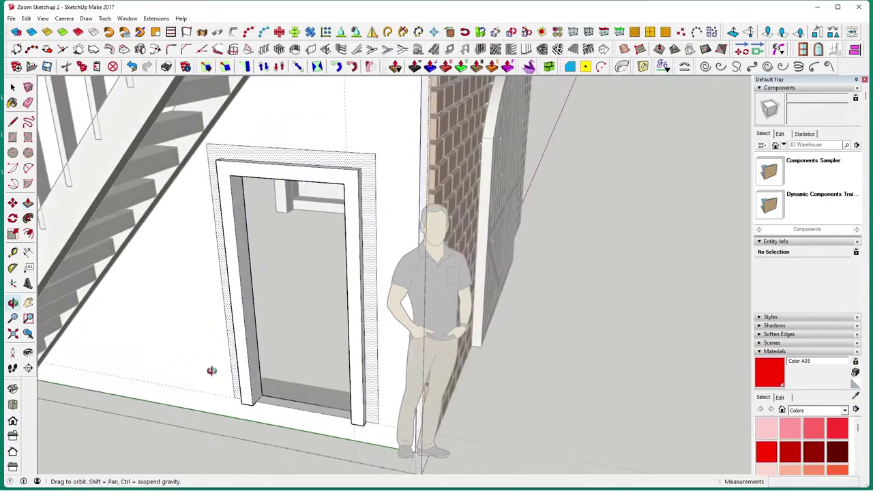
key("p")
left_click_drag(373, 252, 365, 263)
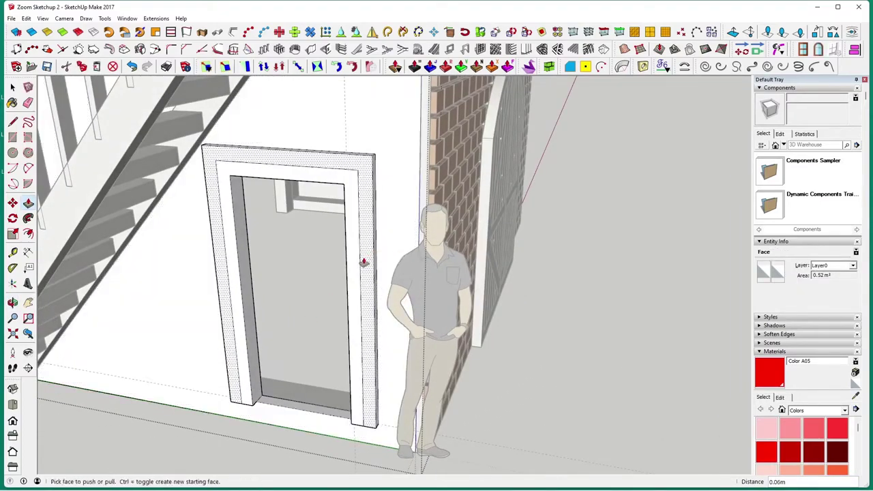
left_click(365, 264)
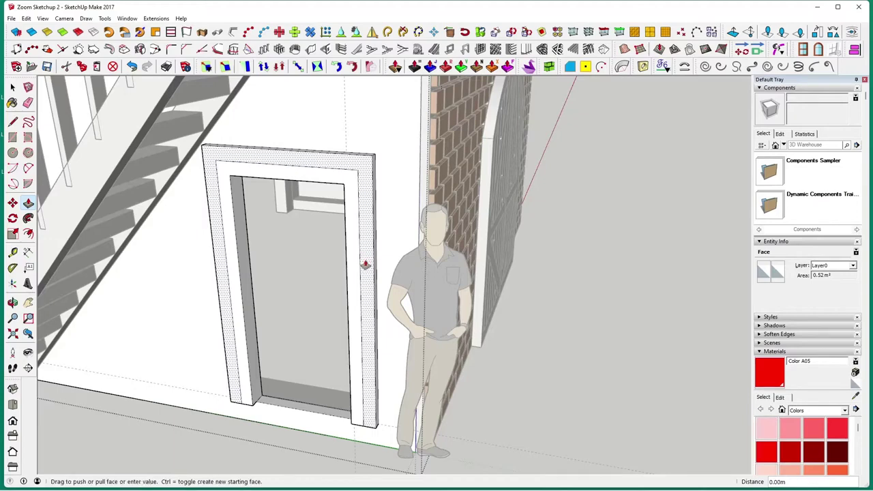
left_click(365, 264)
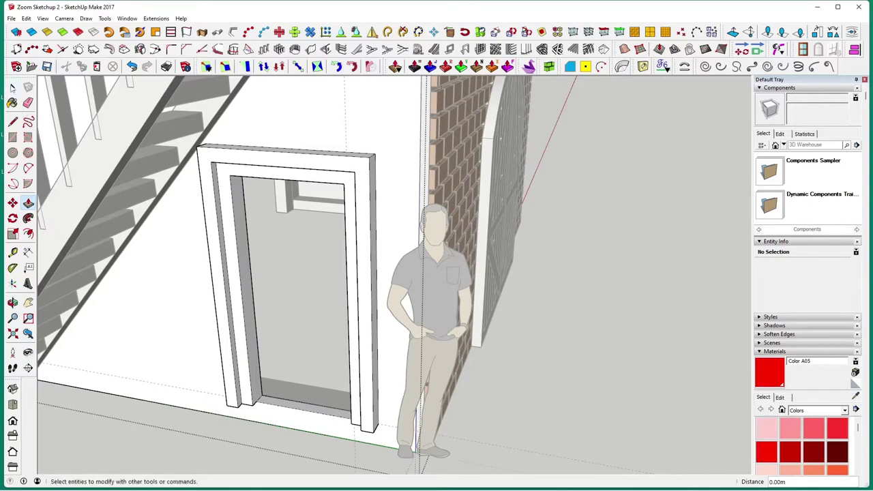
Measure how far the outer door frame projects from the wall at its top corner
left_click(12, 87)
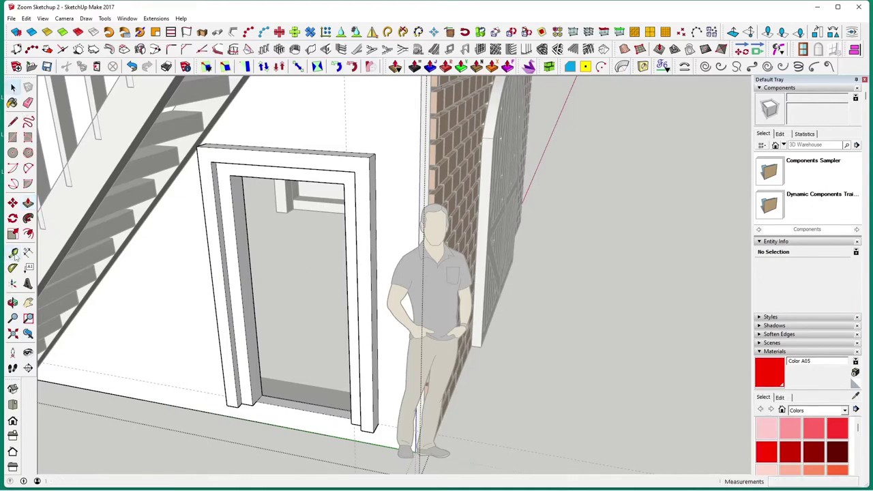
key("t")
middle_click_drag(392, 269, 292, 230)
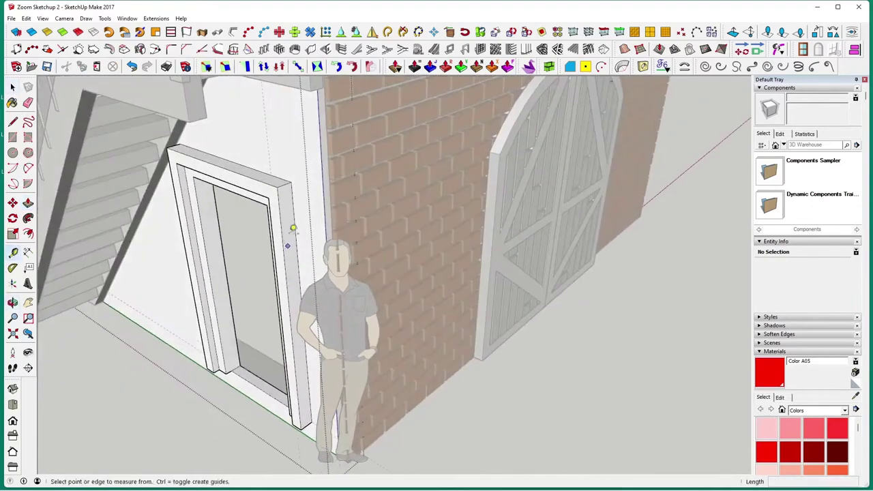
left_click(287, 186)
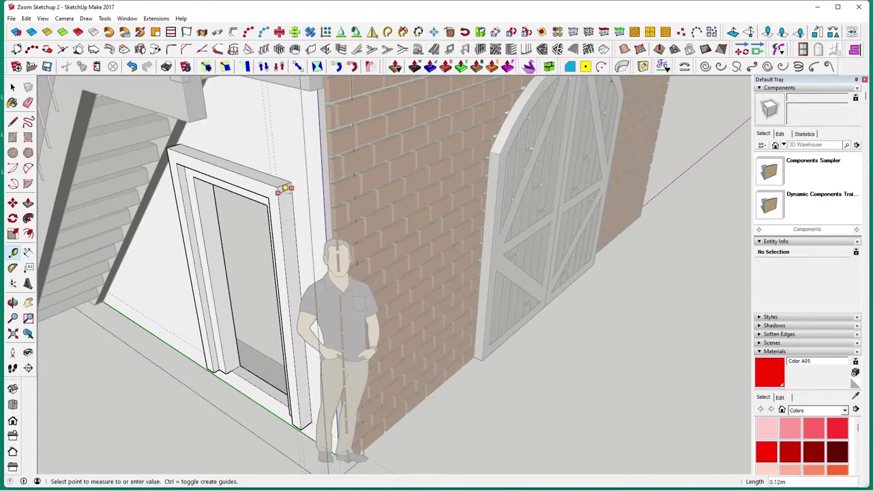
left_click(290, 189)
left_click(12, 88)
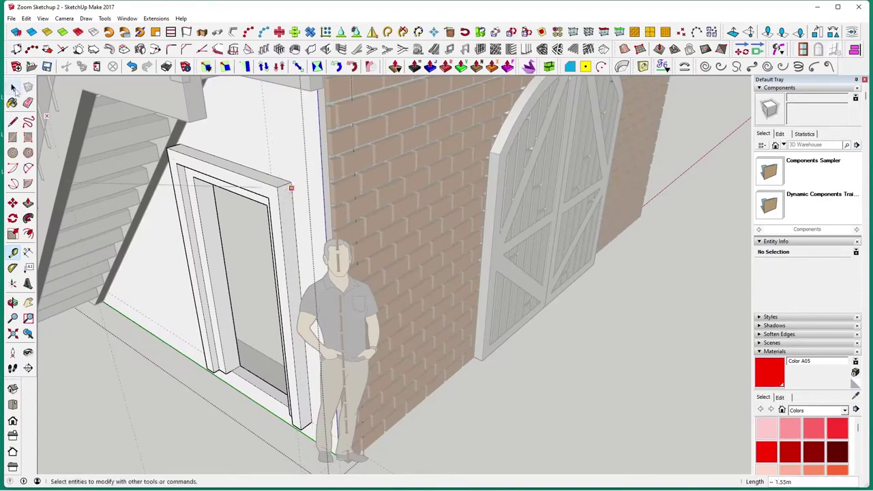
Draw a 1.25 by 0.20 m rectangle on the wall from the frame's outer bottom corner down to the wall's base
middle_click_drag(185, 427, 346, 355)
scroll(351, 373, "up", 3)
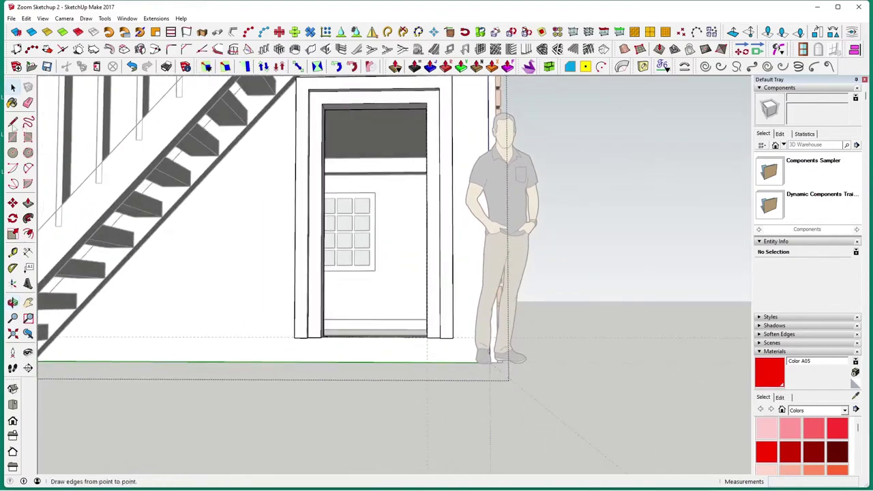
middle_click_drag(335, 398, 306, 292)
key("r")
left_click(290, 245)
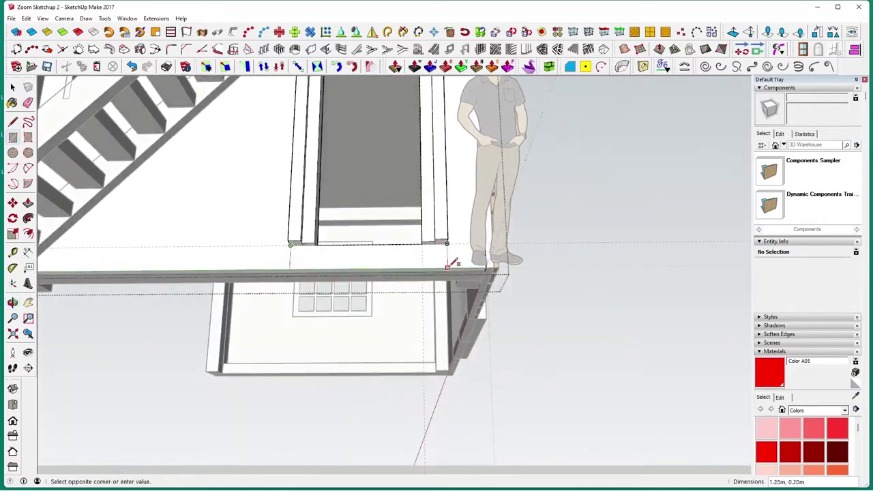
left_click(448, 270)
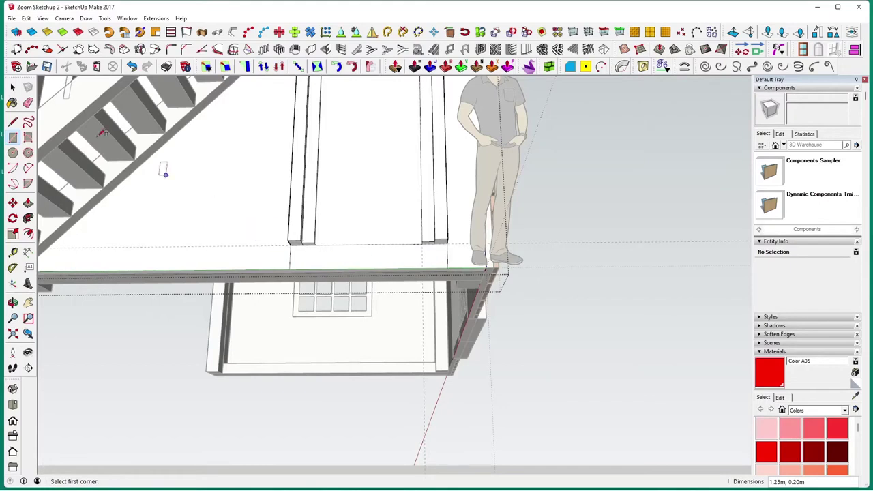
Delete the face filling the doorway opening
key("space")
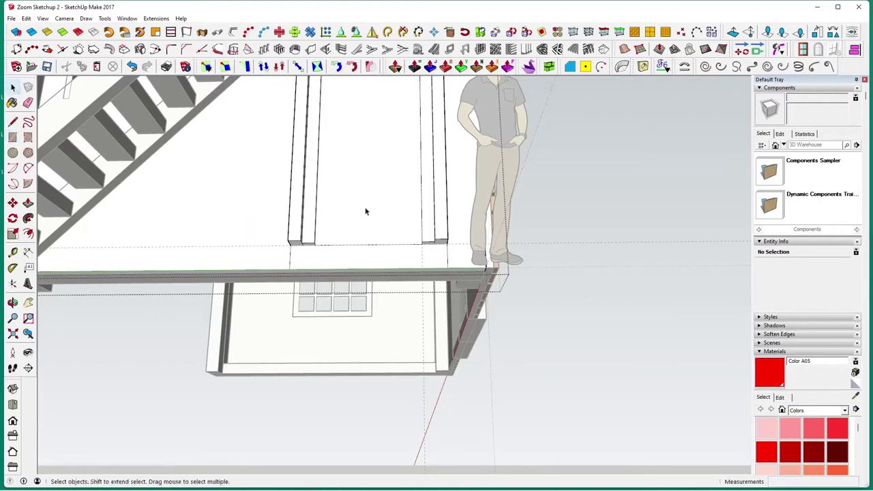
left_click(365, 212)
key("Delete")
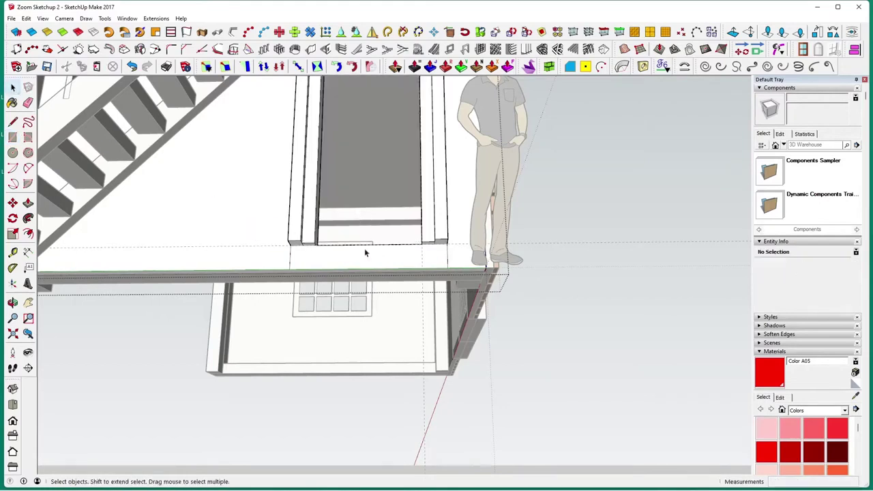
Extrude the rectangle beneath the door frame 0.10 m outward and a further 0.30 m to form a doorstep
left_click(363, 258)
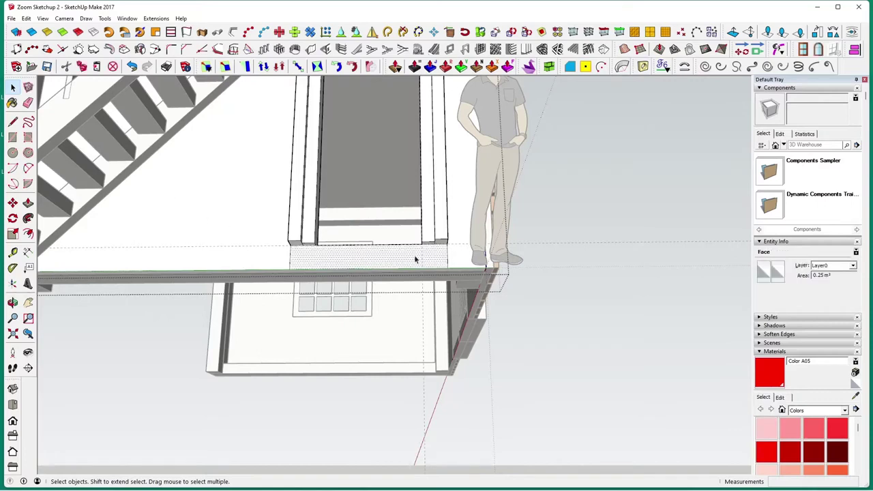
left_click(28, 203)
middle_click_drag(456, 220, 295, 311)
left_click(249, 353)
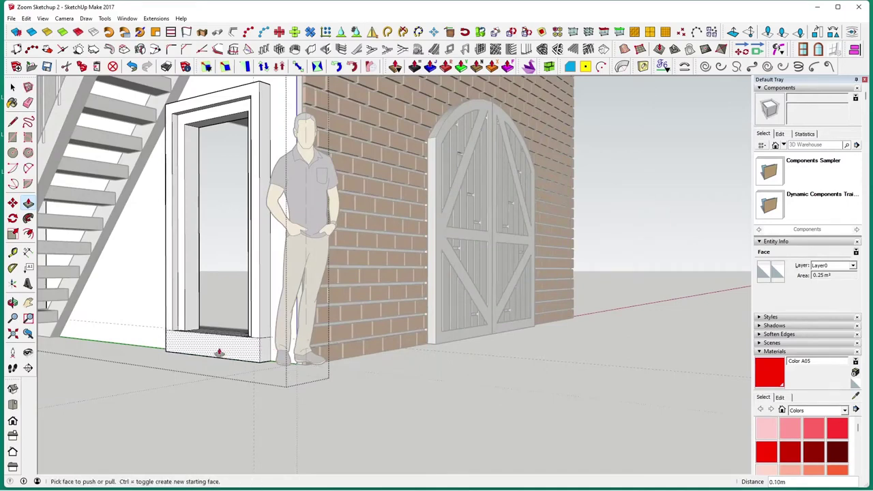
middle_click_drag(217, 354, 331, 414)
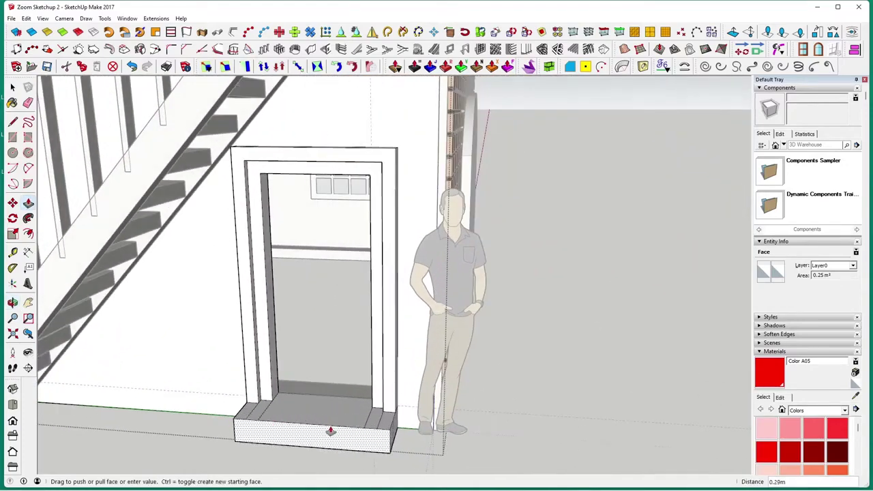
type("0.3")
key("Return")
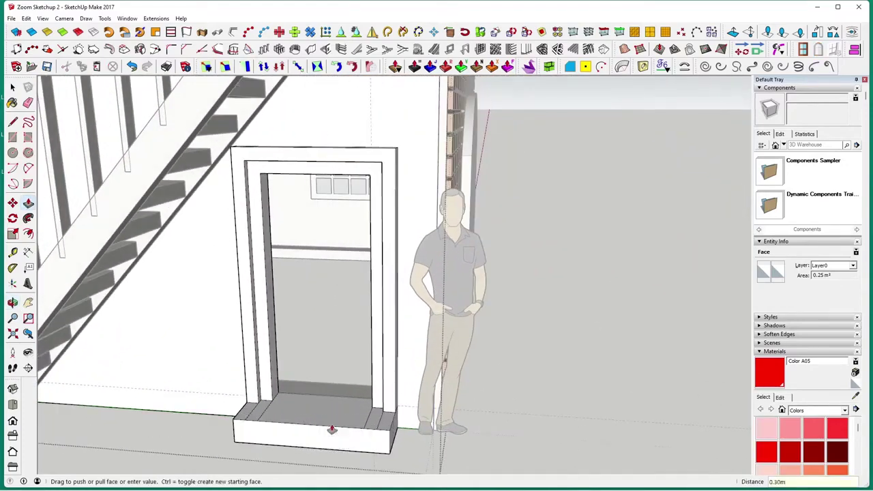
left_click(11, 87)
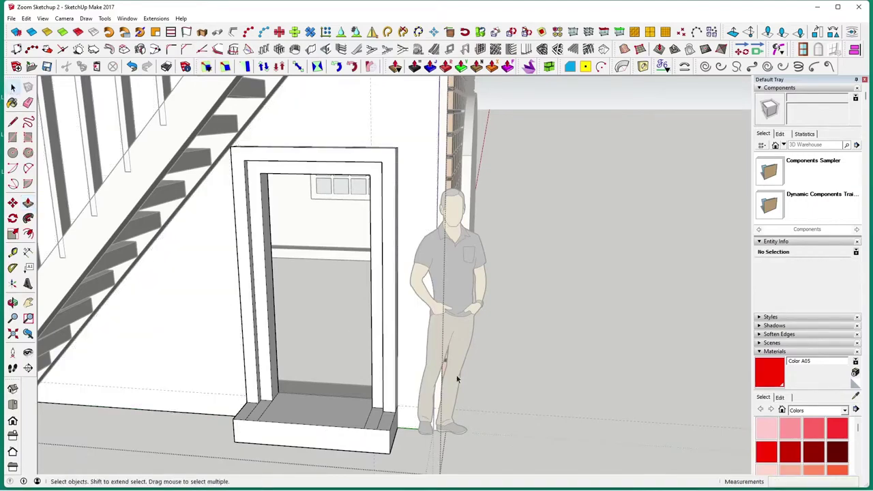
Paste the copied doorway face in place as separate geometry outside the wall group
middle_click_drag(546, 381, 506, 408)
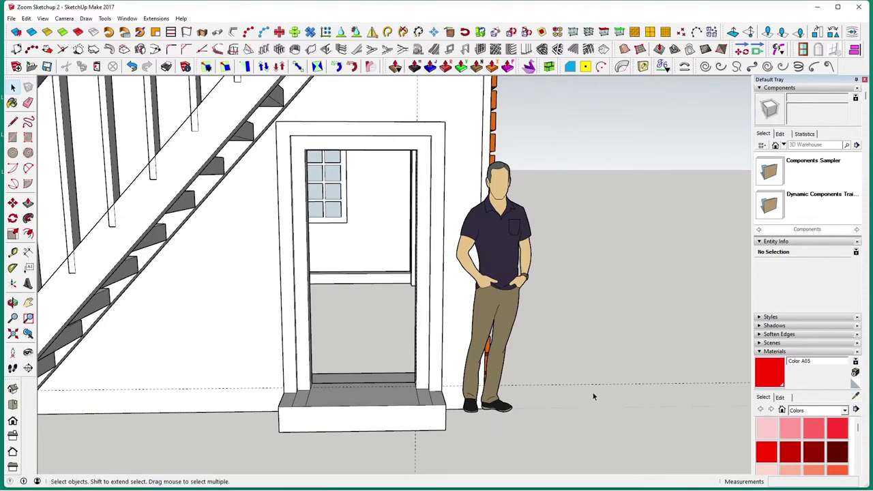
scroll(586, 396, "down", 1)
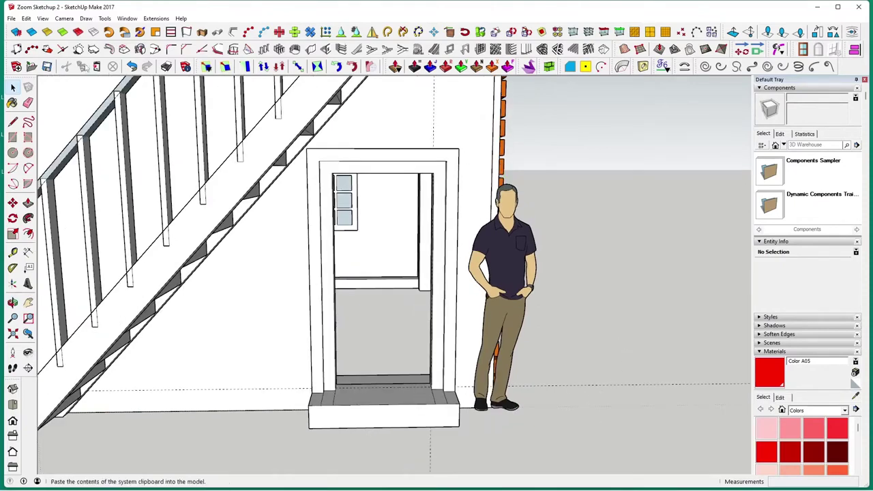
left_click(26, 19)
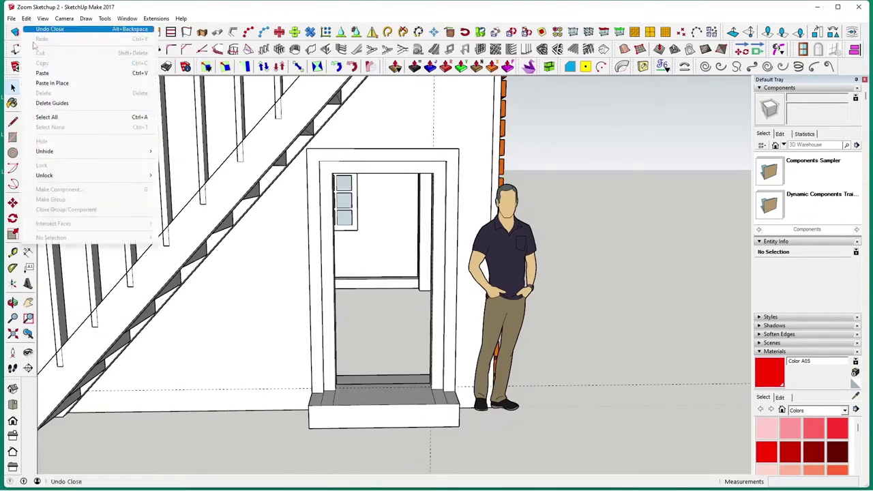
left_click(60, 82)
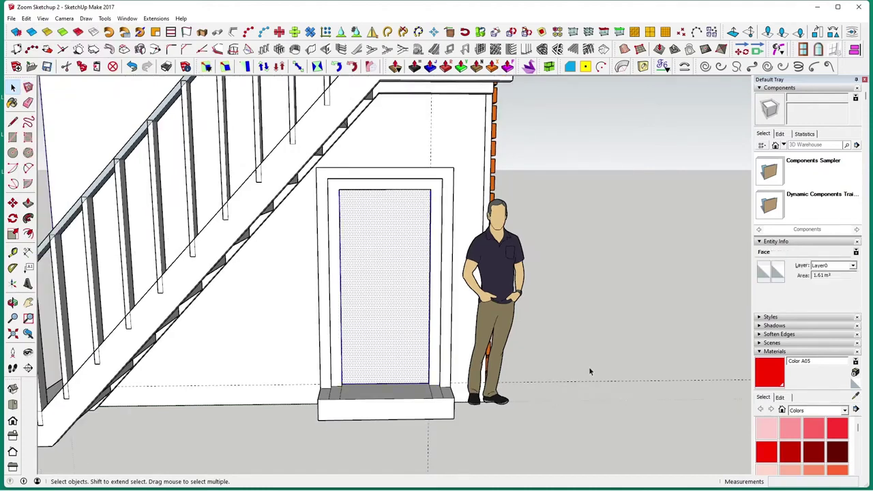
left_click(469, 149)
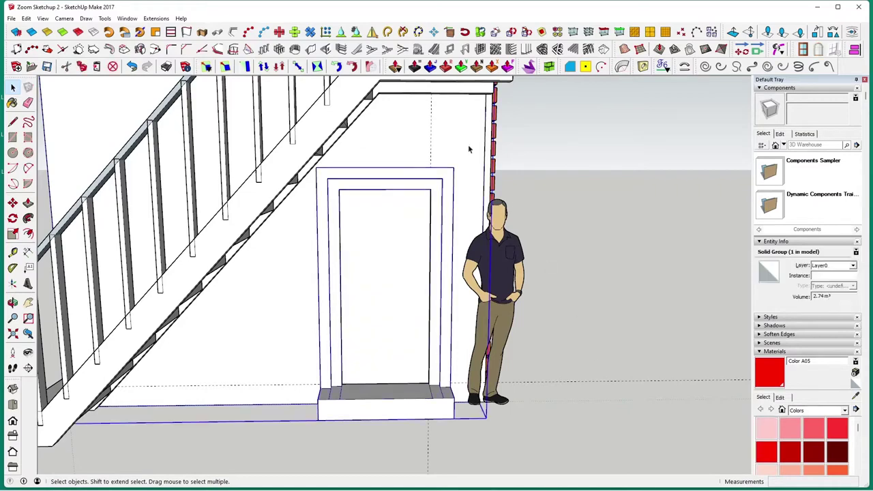
left_click(401, 243)
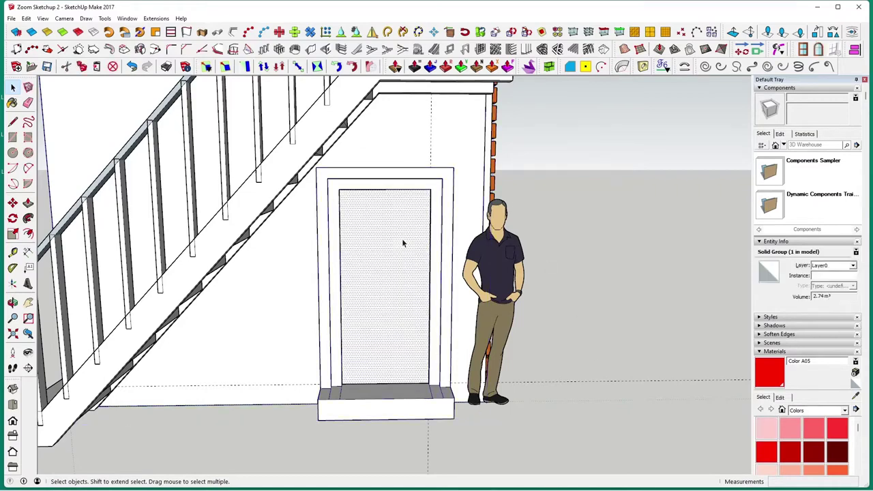
left_click(476, 172)
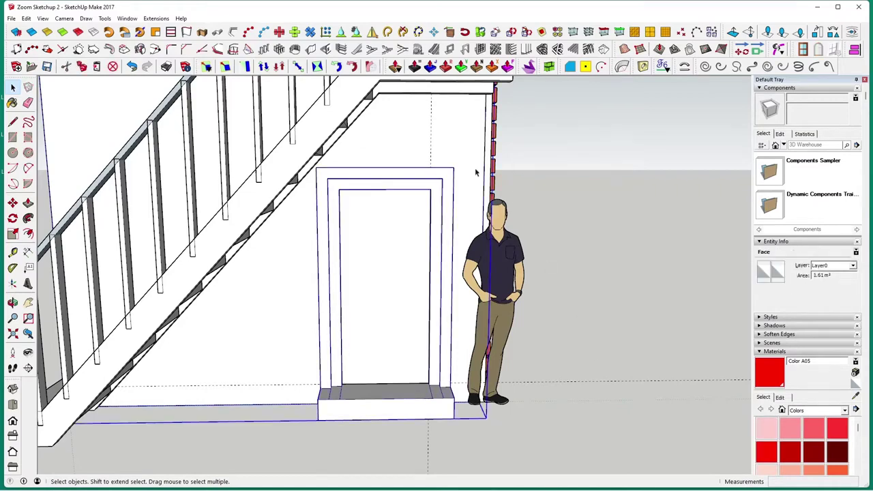
Offset the edges of the pasted door face 0.12 m inward to outline the door's central panel
left_click(385, 260)
scroll(384, 261, "up", 1)
middle_click_drag(384, 261, 275, 253)
scroll(353, 271, "up", 1)
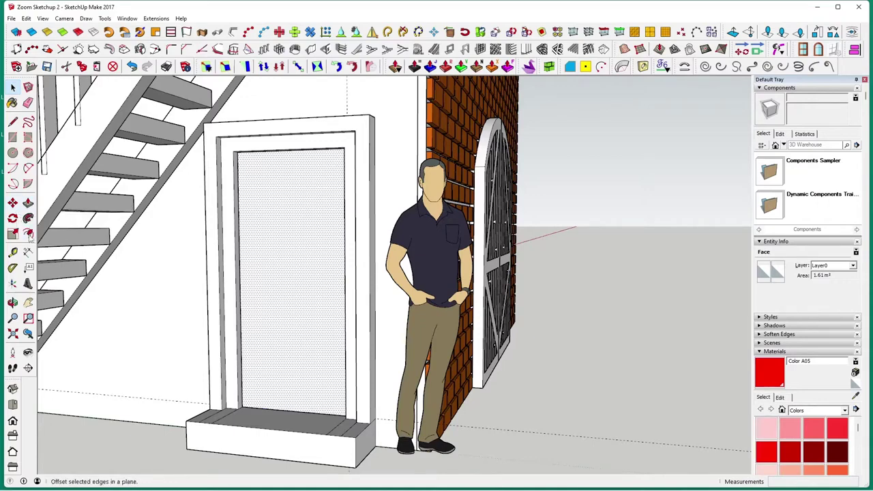
left_click(28, 234)
left_click(241, 281)
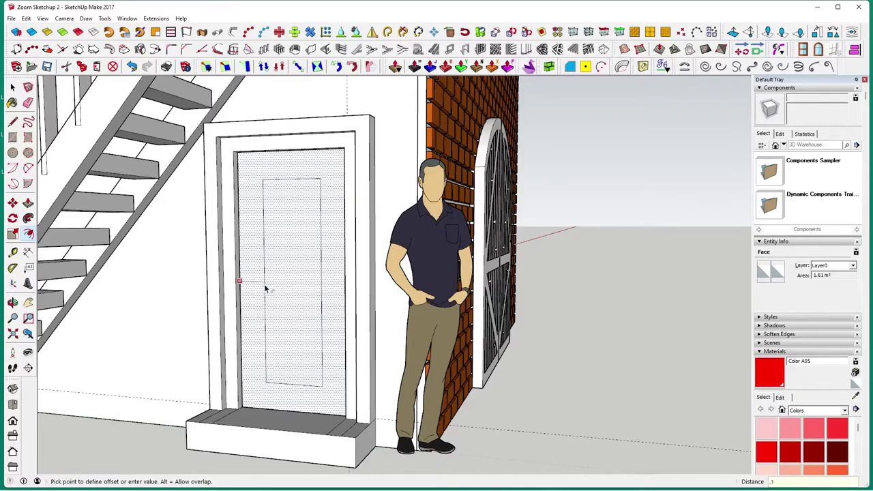
left_click(266, 288)
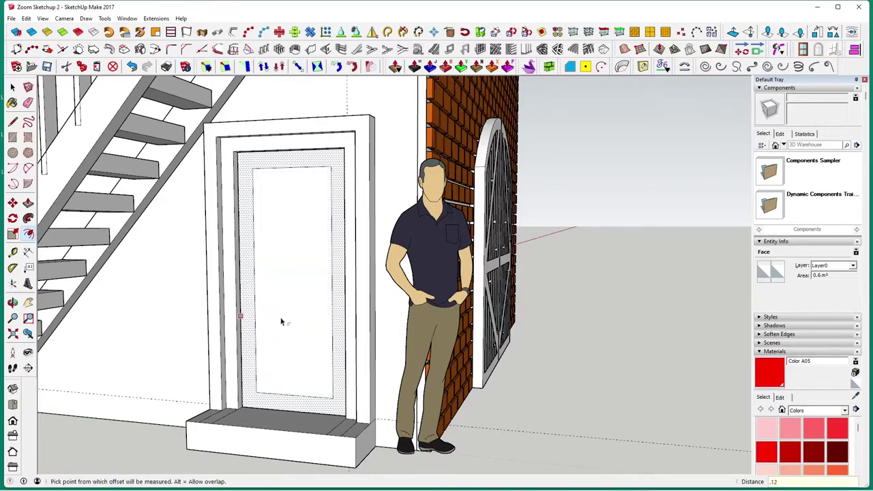
Extrude the door's border face 0.06 m outward around the recessed central panel
mouse_move(282, 321)
middle_mouse_down()
mouse_move(316, 319)
mouse_move(267, 316)
middle_mouse_up()
key("space")
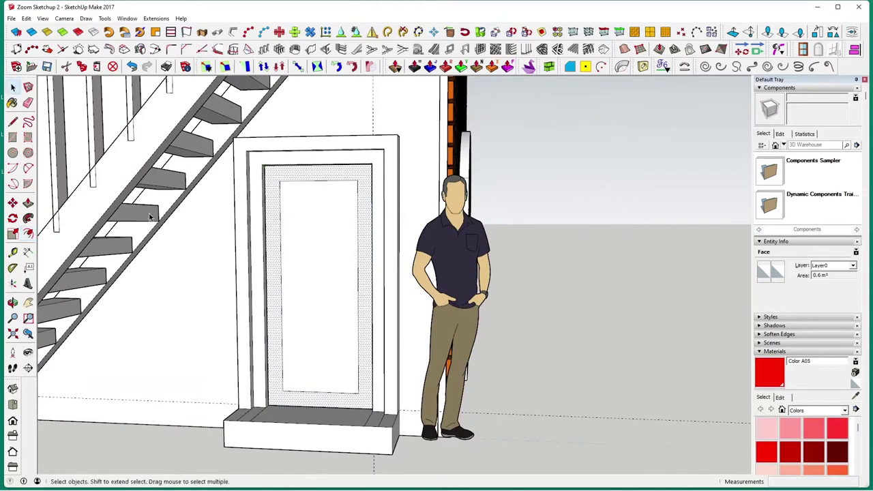
left_click(28, 203)
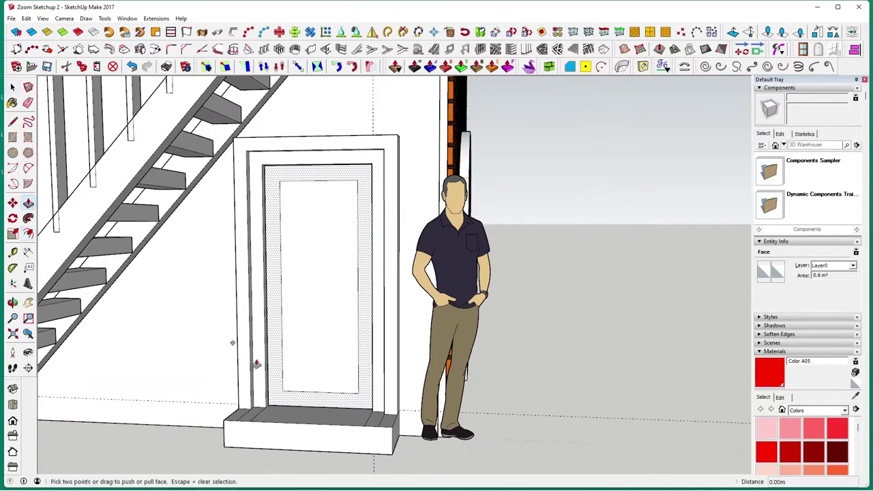
left_click(276, 380)
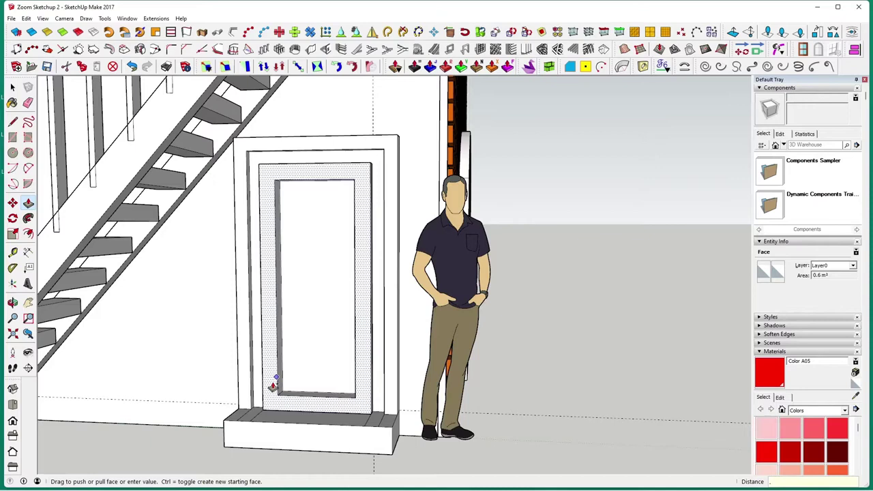
key("Return")
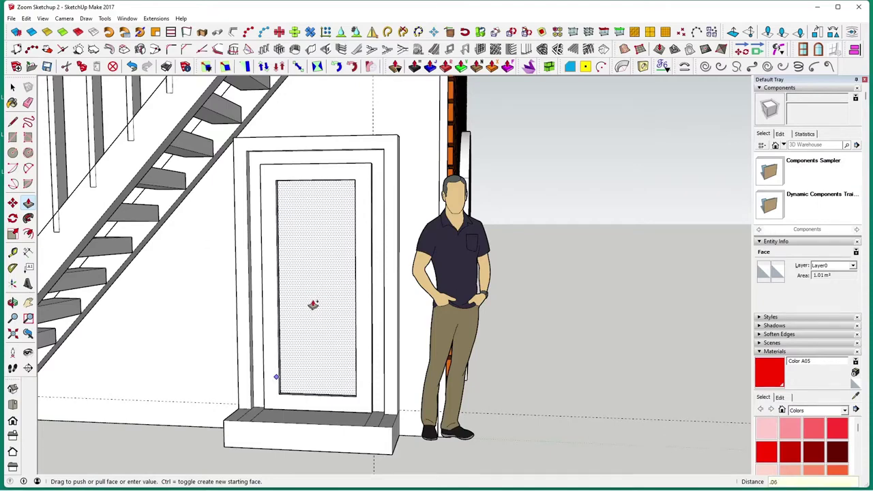
key("Return")
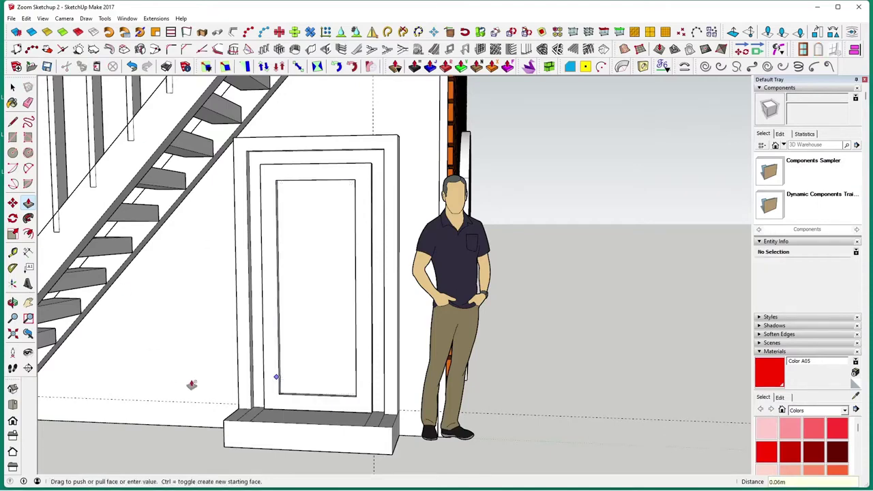
key("space")
Make a group from all the connected geometry of the door
middle_click_drag(544, 384, 279, 312)
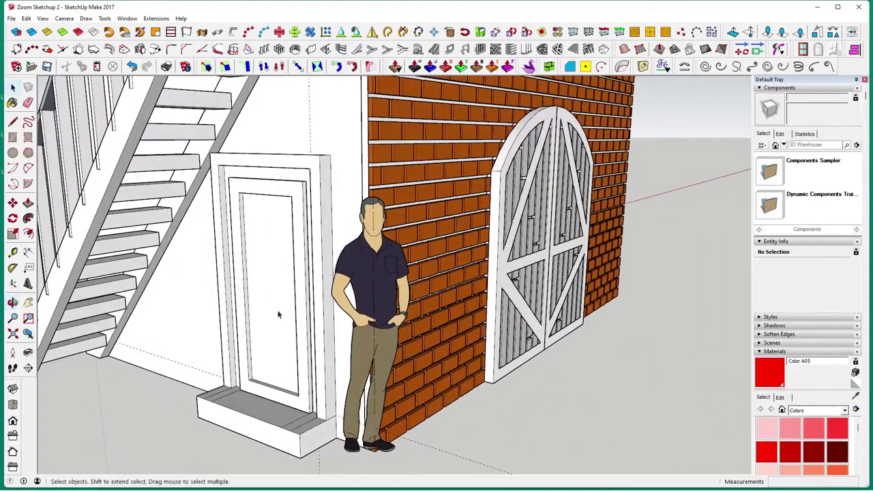
left_click(288, 330)
double_click(288, 330)
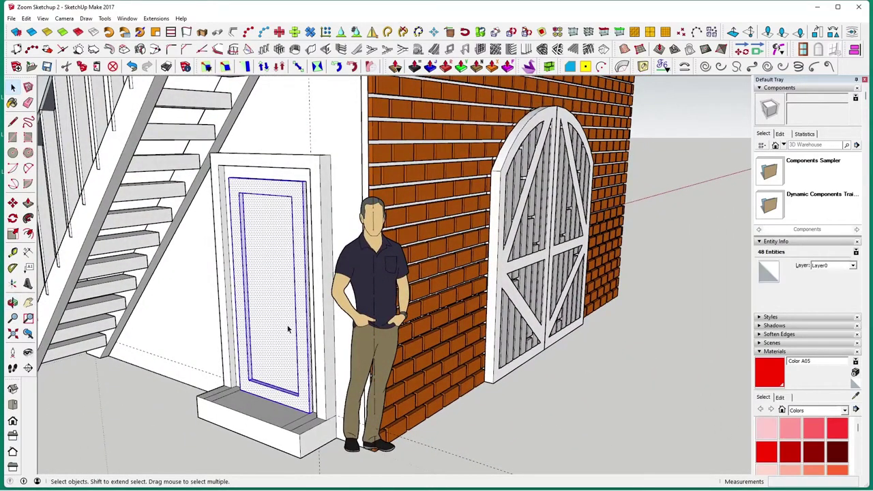
right_click(288, 329)
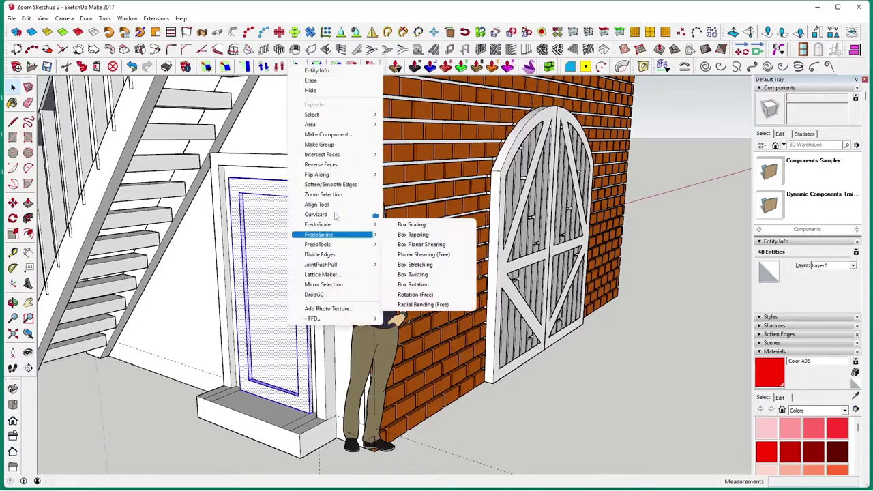
left_click(334, 145)
middle_click_drag(310, 206, 330, 277)
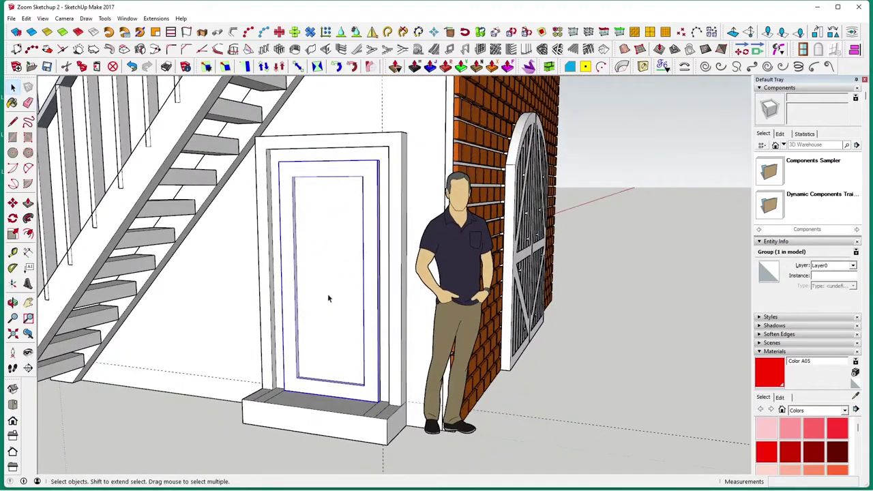
Move the door group about 2.20 m sideways out of the doorway, past the standing figure
left_click(13, 203)
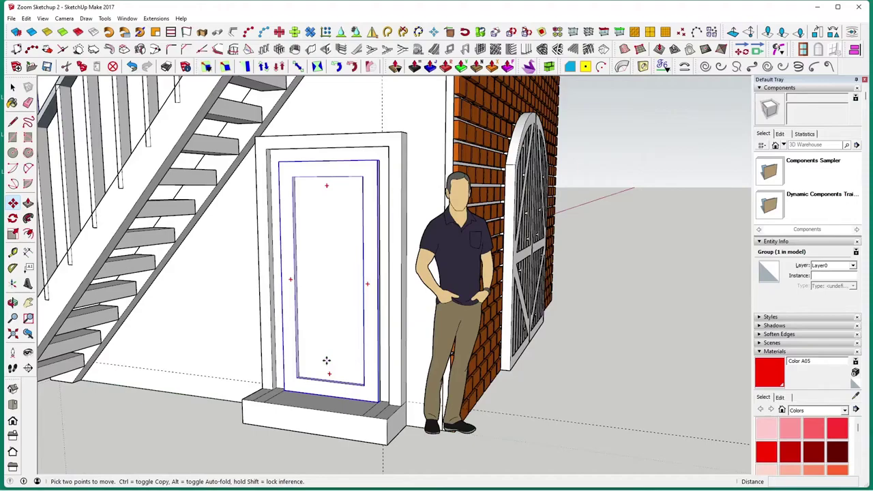
left_click(326, 360)
left_click(608, 409)
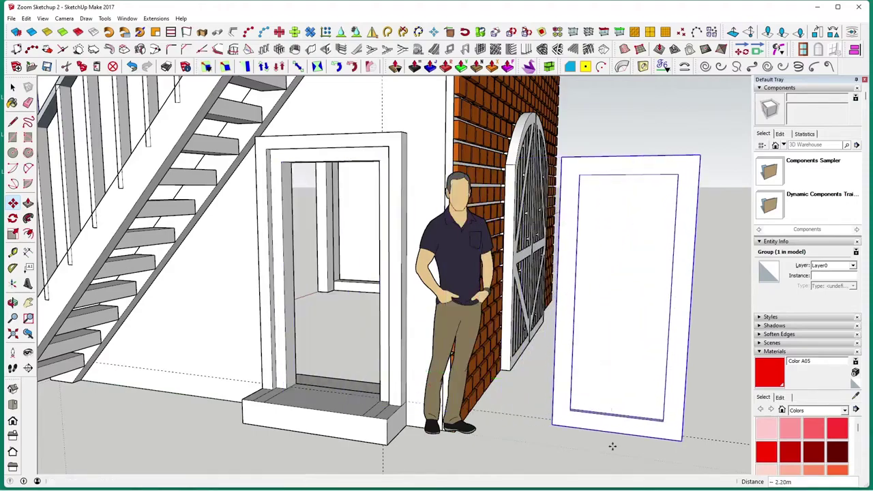
middle_click_drag(612, 447, 505, 397)
key("space")
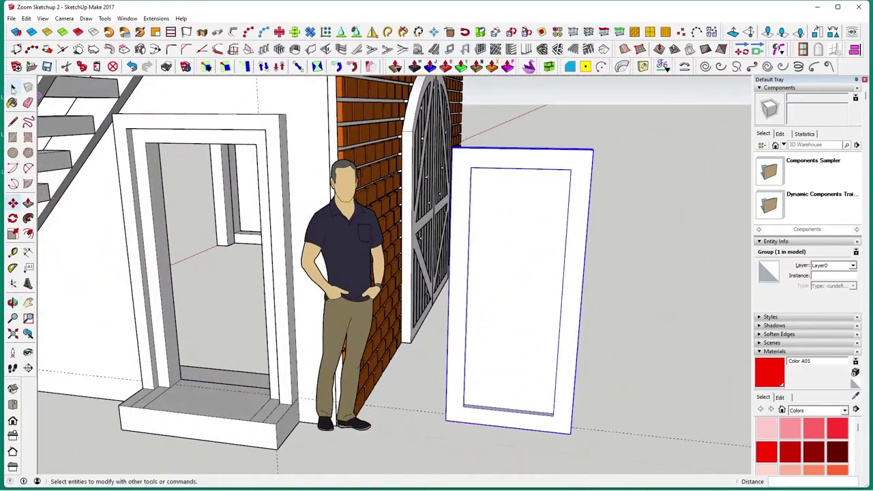
Copy the recessed panel face from inside the door group and paste it in place outside the group
double_click(507, 322)
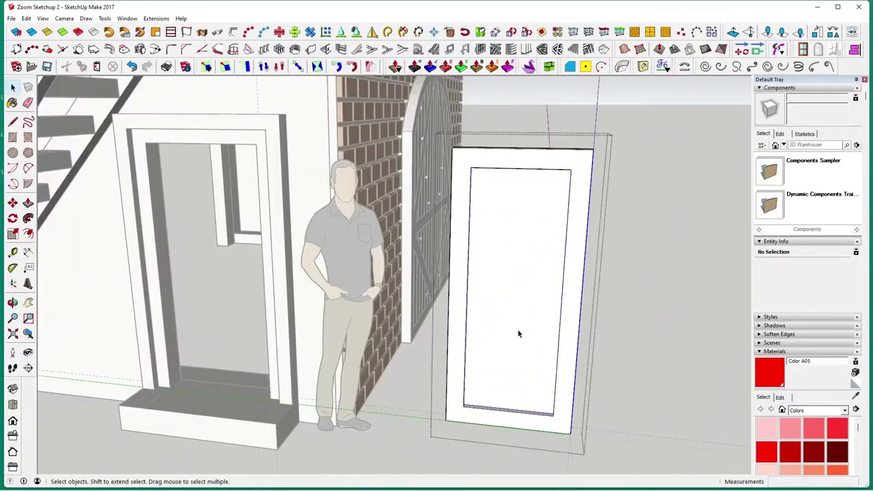
left_click(518, 333)
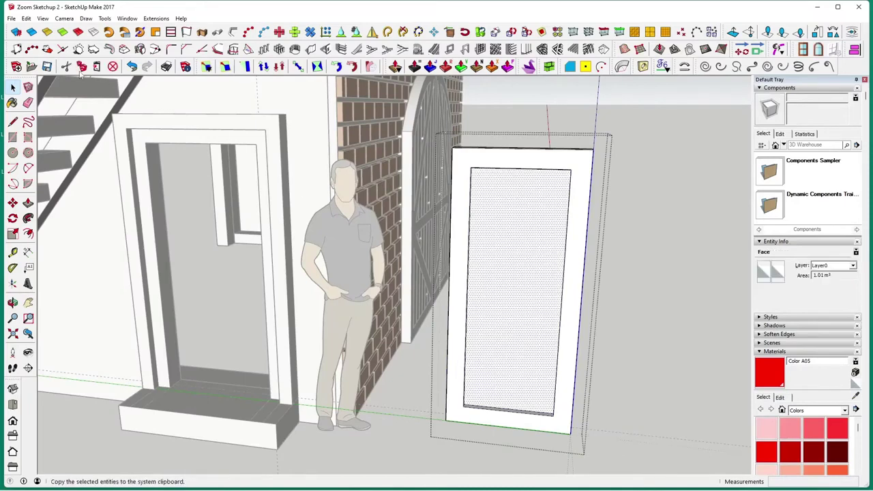
left_click(666, 377)
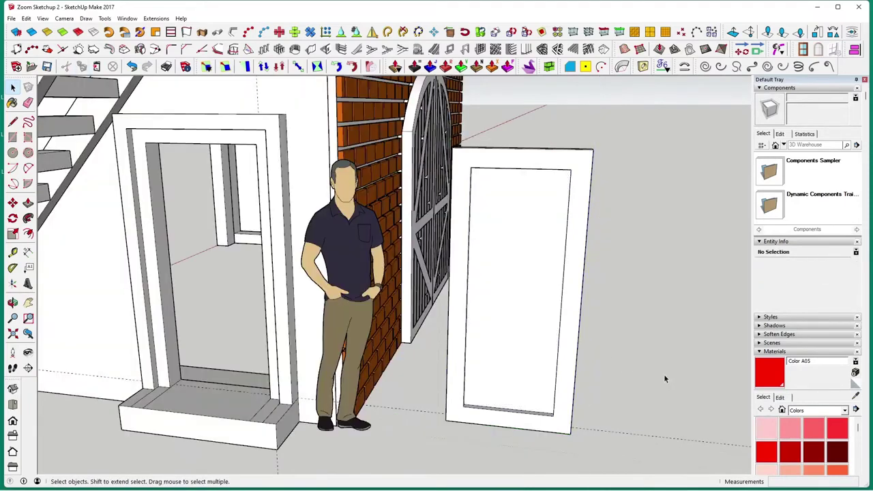
left_click(26, 18)
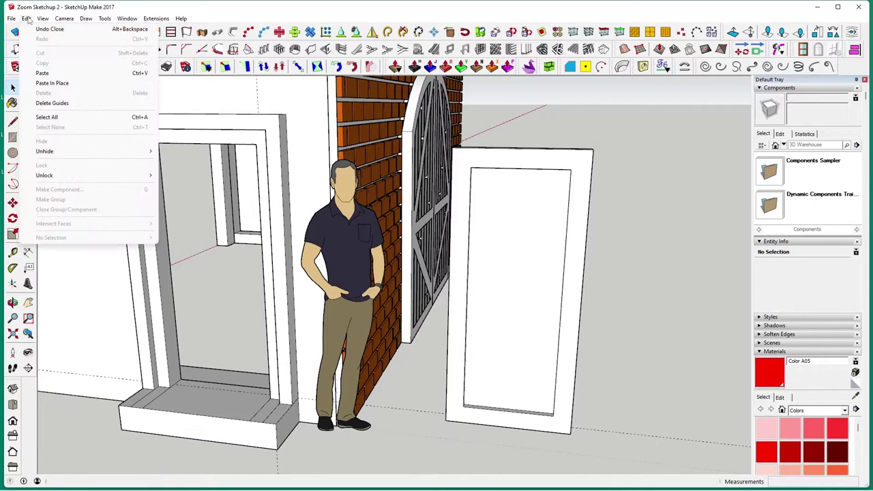
left_click(75, 84)
left_click(653, 327)
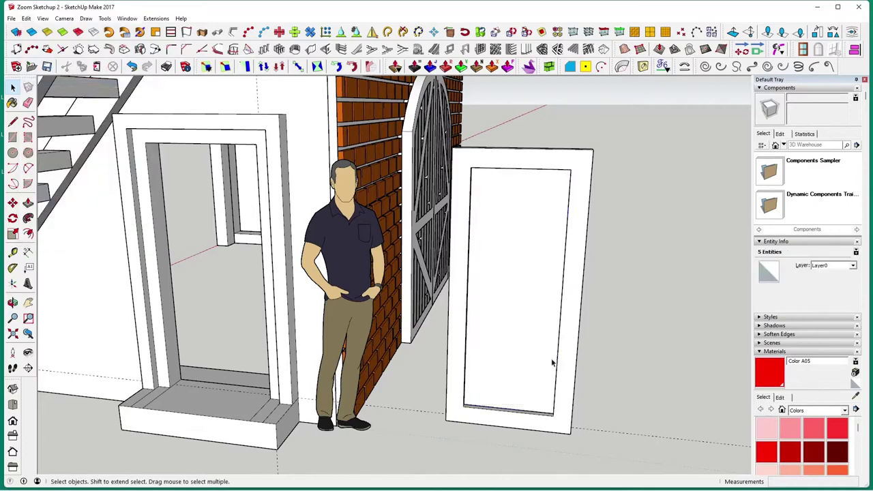
Try an Oob layout with the 001 Wood cladding preset on the panel face, using its bottom edge as the direction
left_click(534, 371)
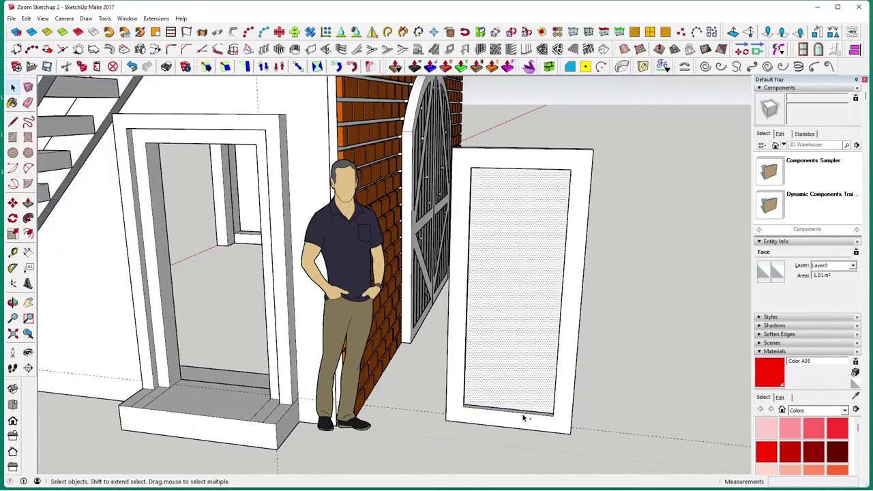
left_click(522, 412, "shift")
left_click(549, 66)
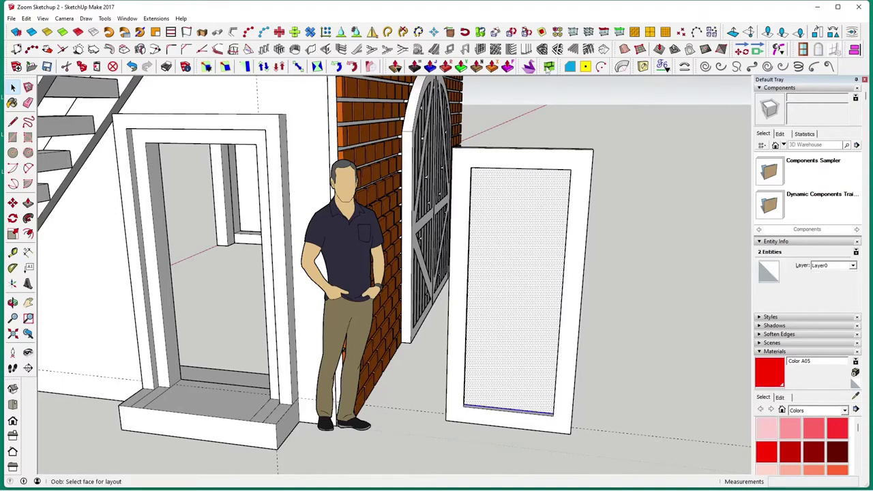
left_click_drag(565, 88, 687, 39)
left_click(729, 54)
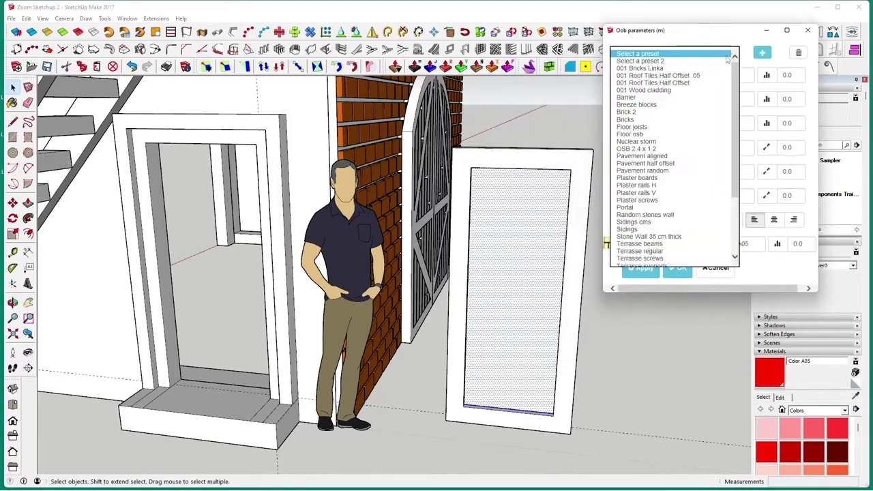
left_click(700, 90)
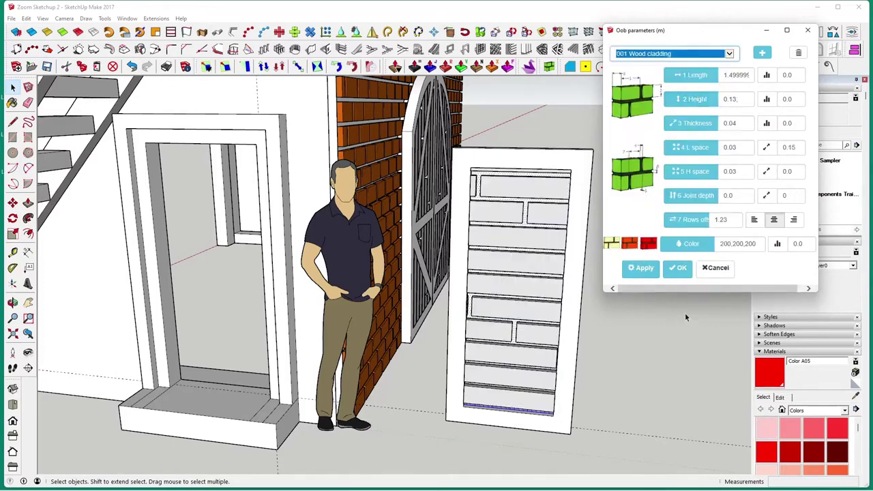
left_click(713, 268)
left_click(700, 185)
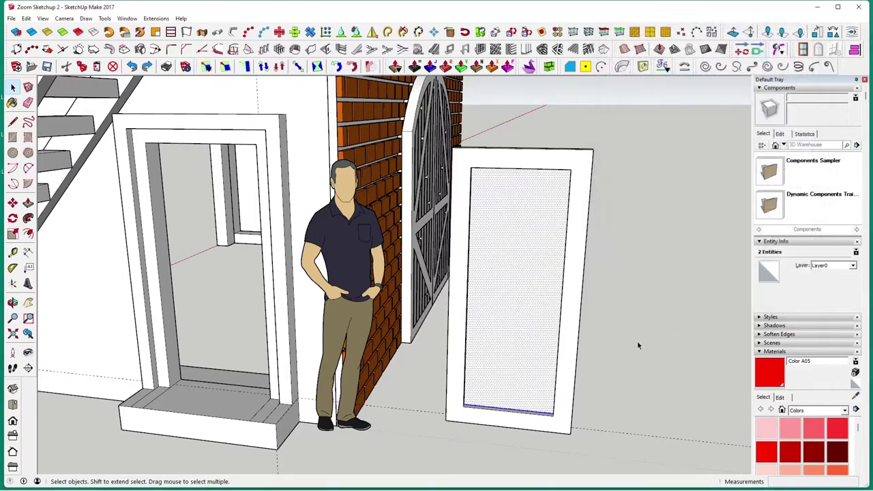
Try an Oob layout with the 001 Wood cladding preset on the panel face, using its left vertical edge as the direction
middle_click_drag(509, 355, 456, 339)
left_click(456, 339)
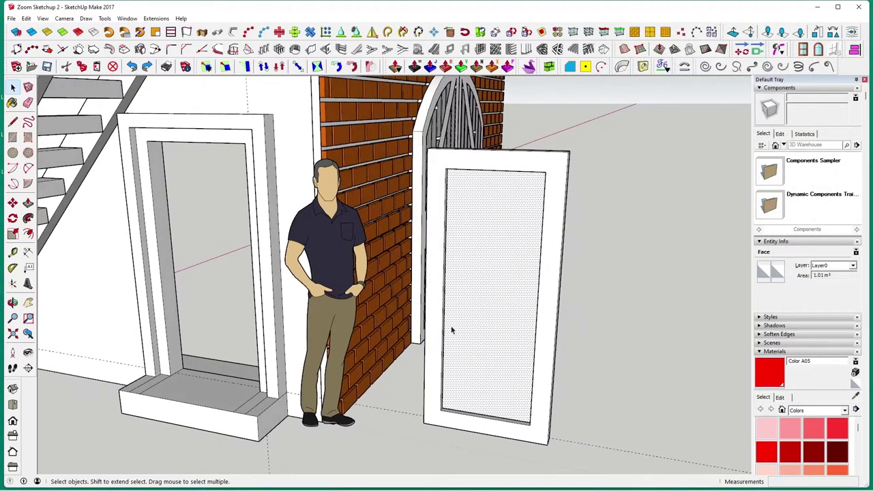
double_click(511, 314)
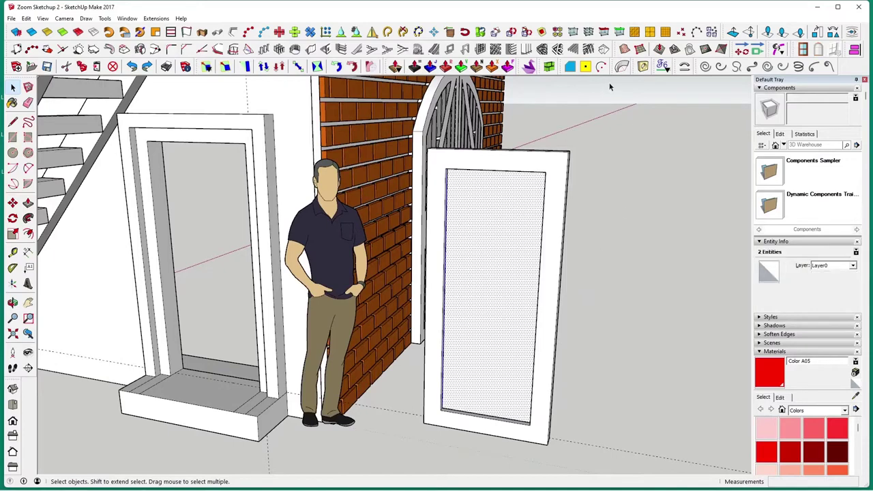
left_click(549, 67)
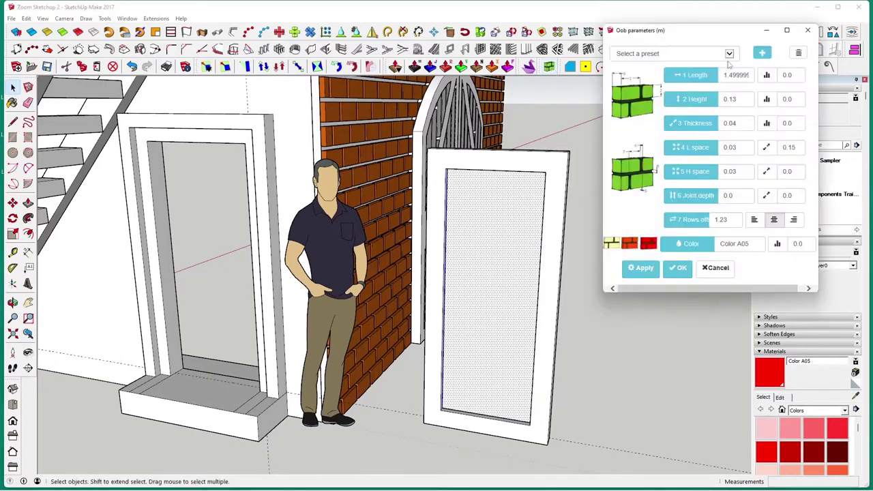
left_click(730, 55)
left_click(680, 94)
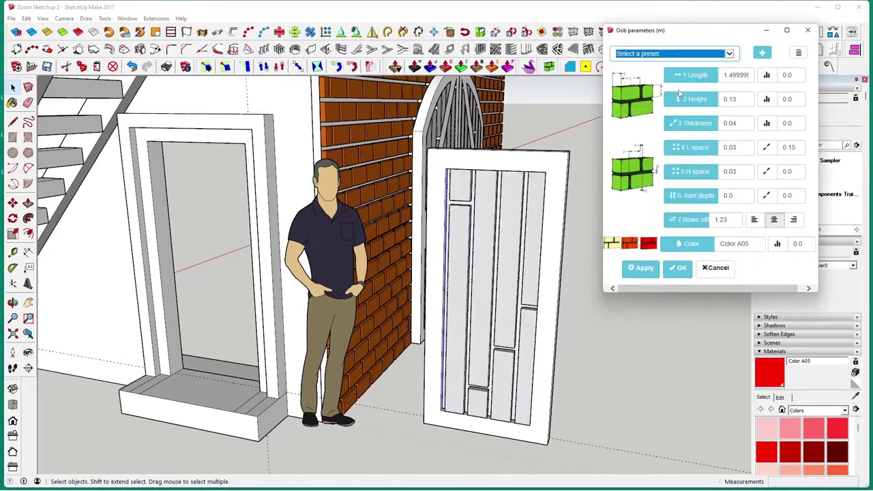
left_click(640, 273)
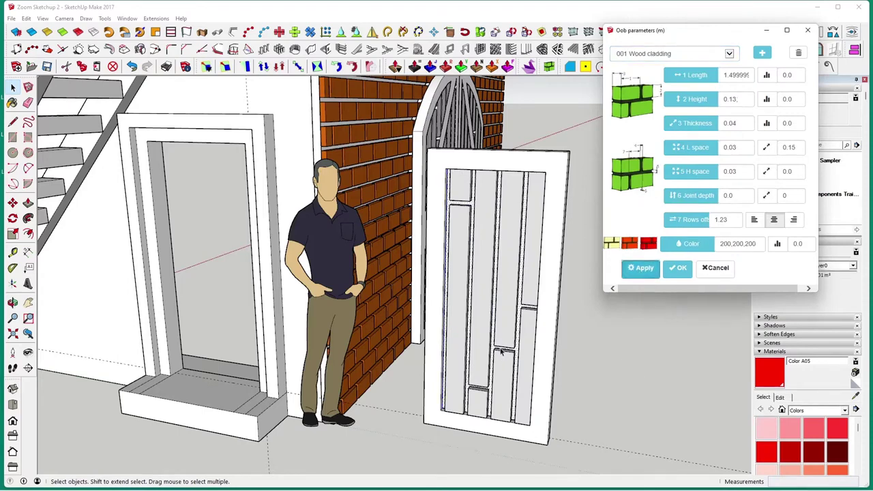
left_click(726, 273)
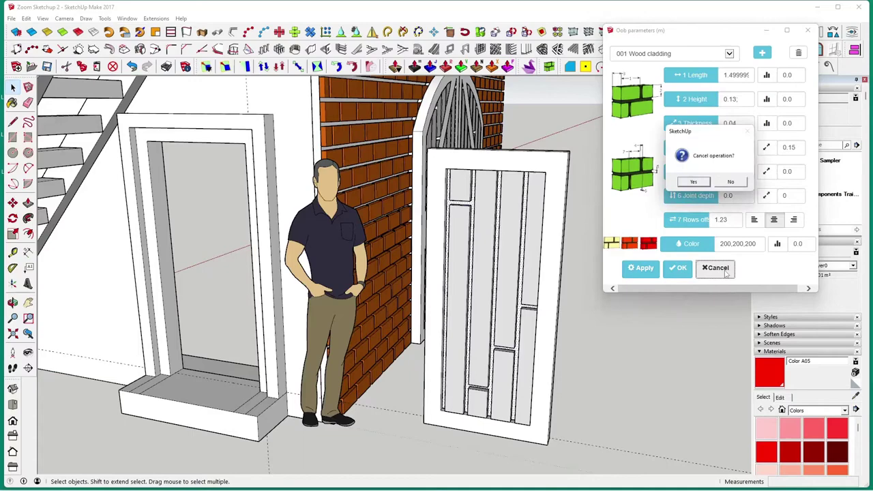
left_click(695, 184)
Start an Oob layout on the panel face with its left vertical edge as the direction and open the Length value for editing
left_click(488, 339)
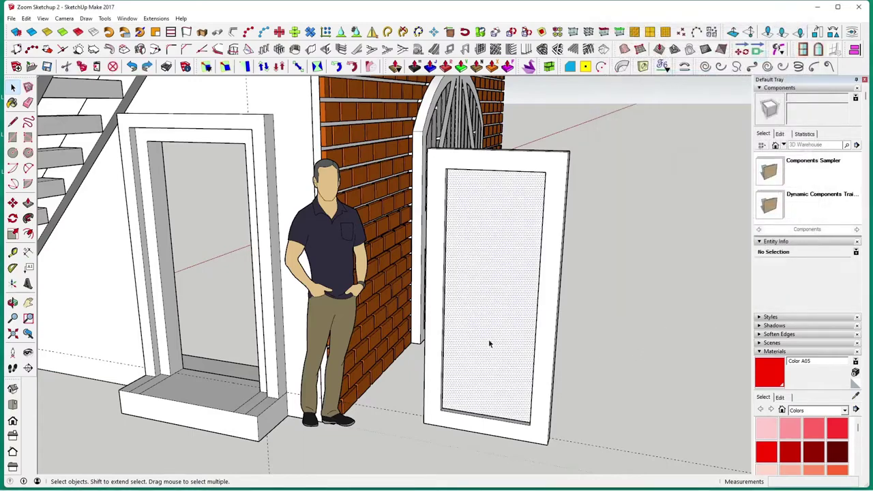
scroll(474, 333, "up", 2)
middle_click_drag(472, 325, 430, 324)
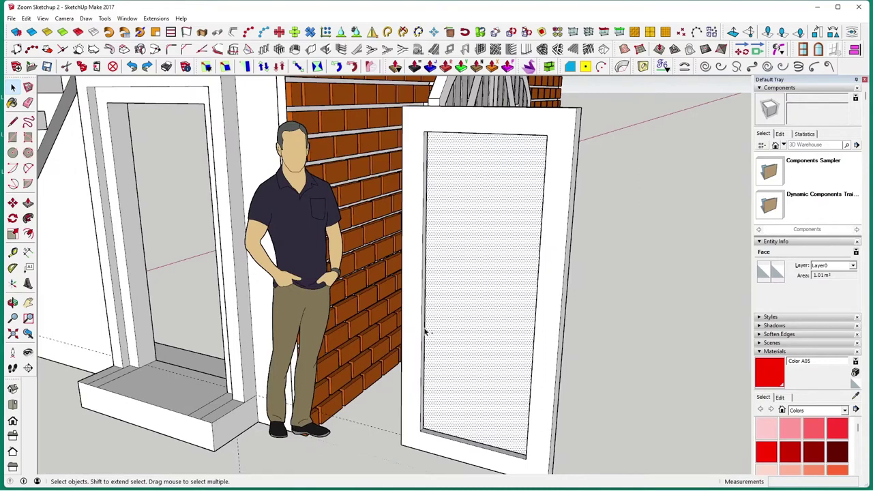
left_click(549, 66)
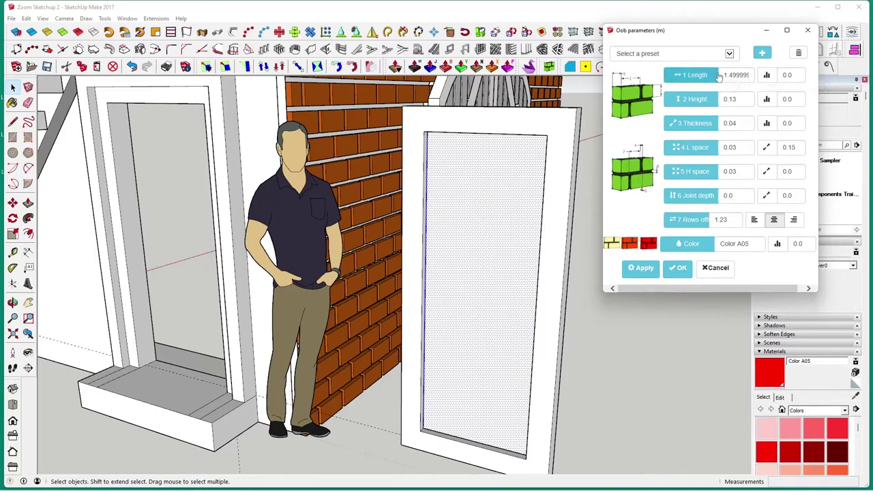
left_click_drag(727, 75, 755, 76)
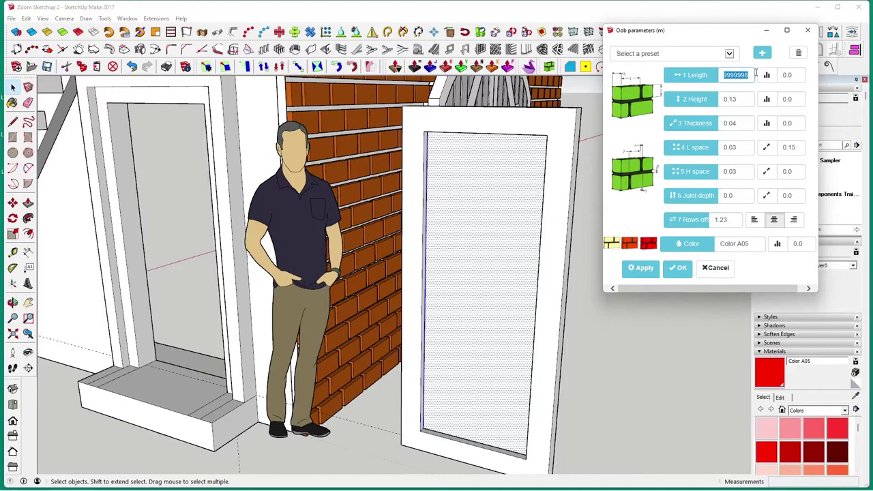
Try a cladding length of 100 m on the door panel, and undo the result
type("100")
key("Return")
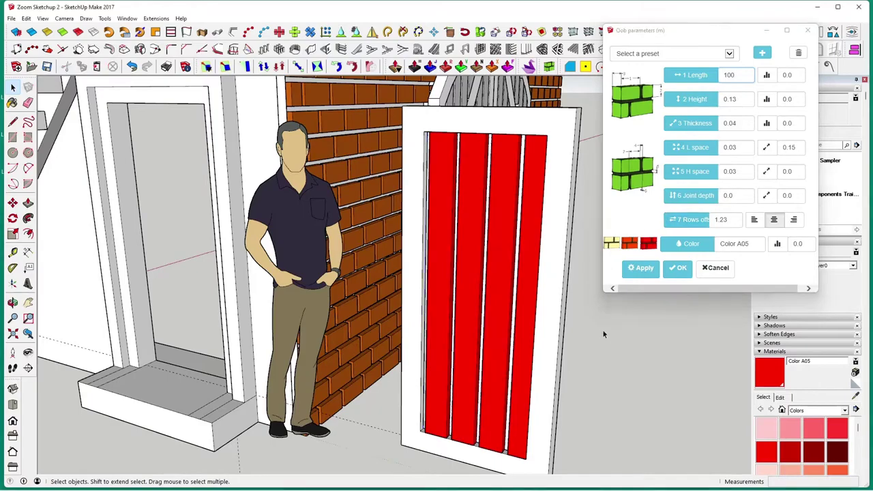
middle_click_drag(602, 330, 561, 336)
key("ctrl+z")
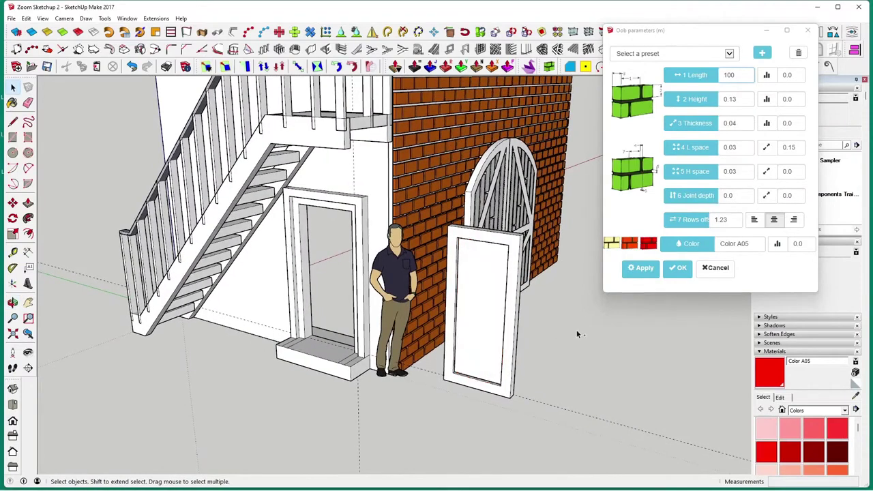
left_click_drag(740, 78, 713, 78)
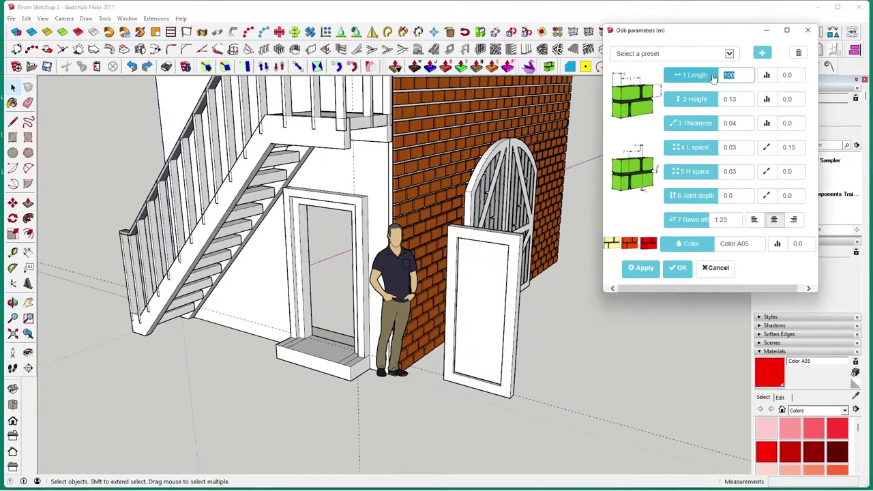
type("50")
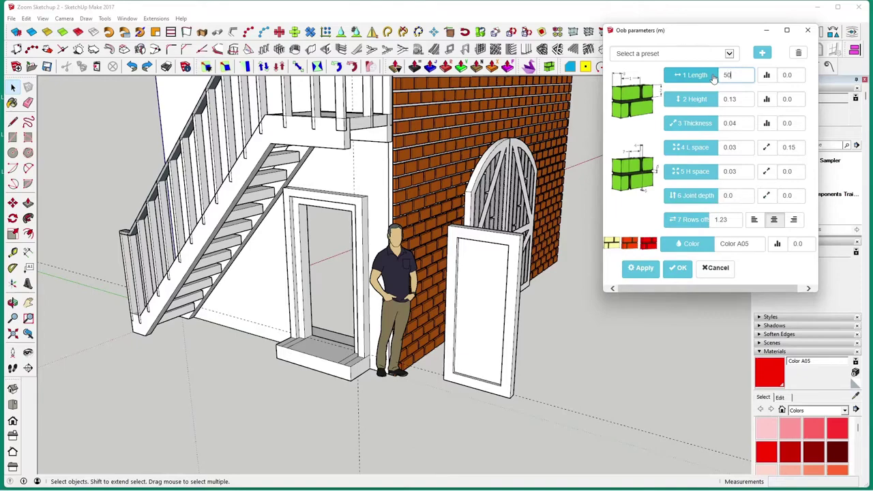
scroll(489, 311, "up", 4)
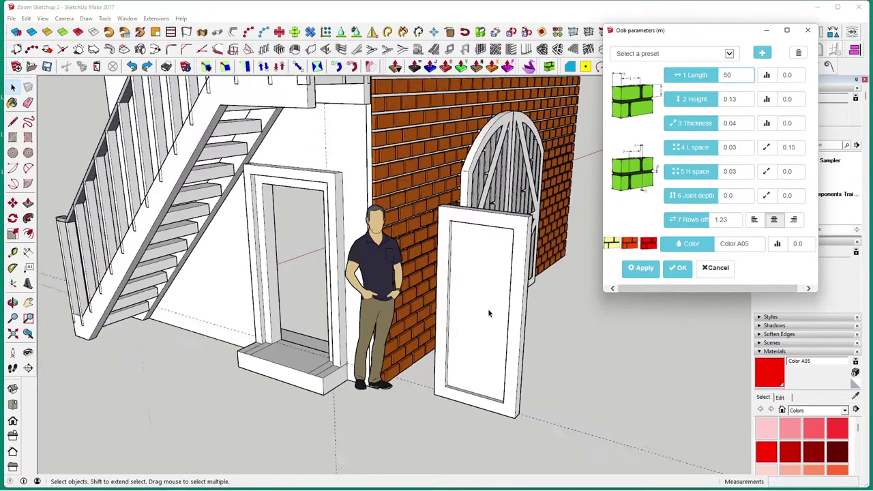
scroll(489, 310, "up", 2)
left_click(495, 314)
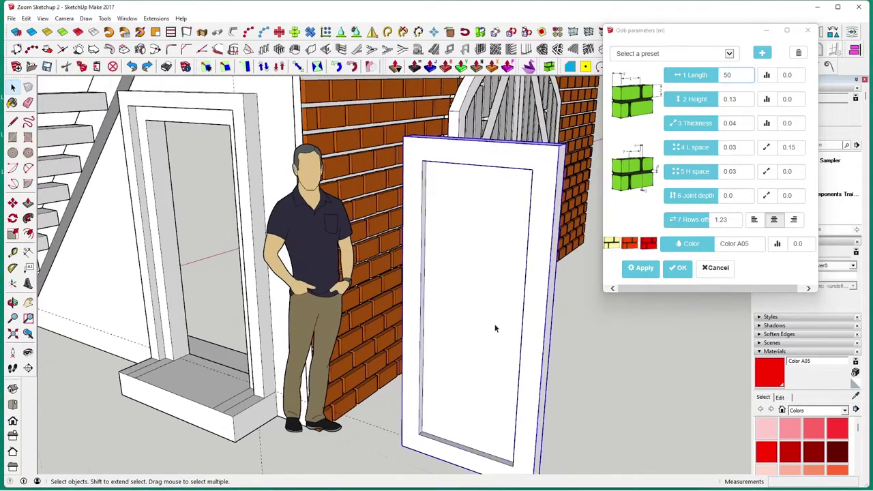
double_click(491, 330)
left_click(489, 331)
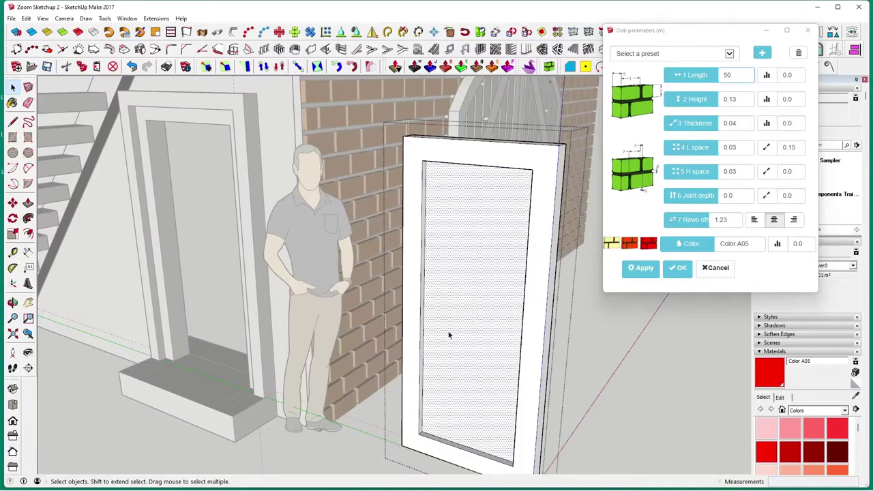
left_click(666, 386)
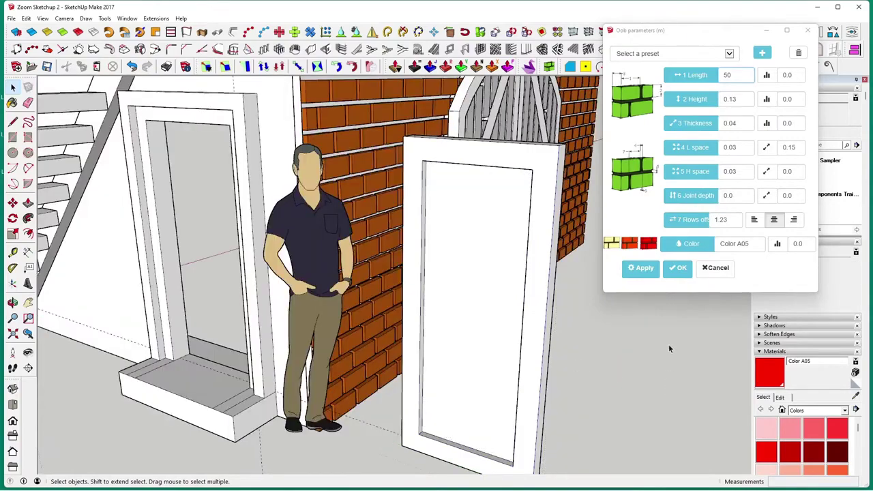
scroll(667, 345, "down", 3)
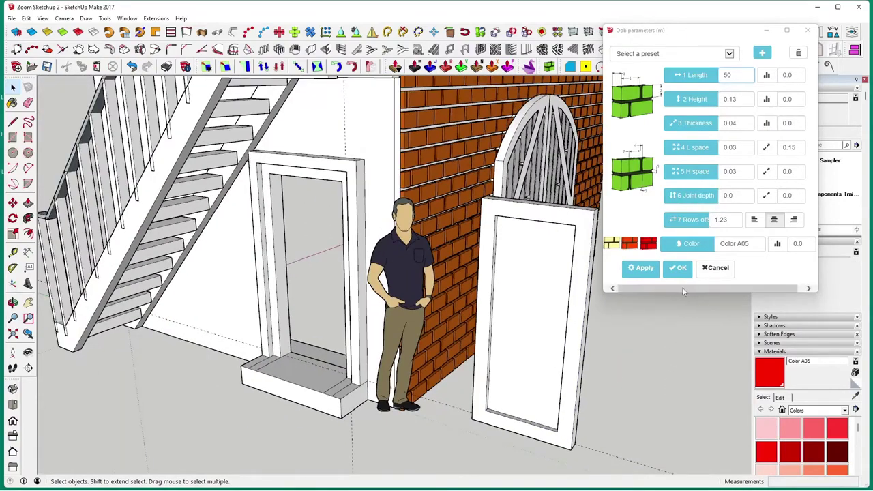
left_click(716, 268)
left_click(694, 182)
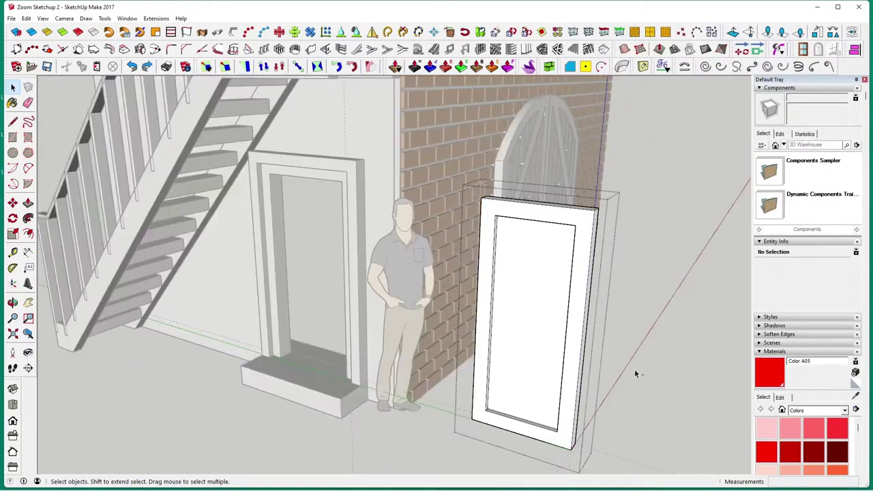
Undo back through the recent door edits and restore the door's position outside the frame
left_click(520, 332)
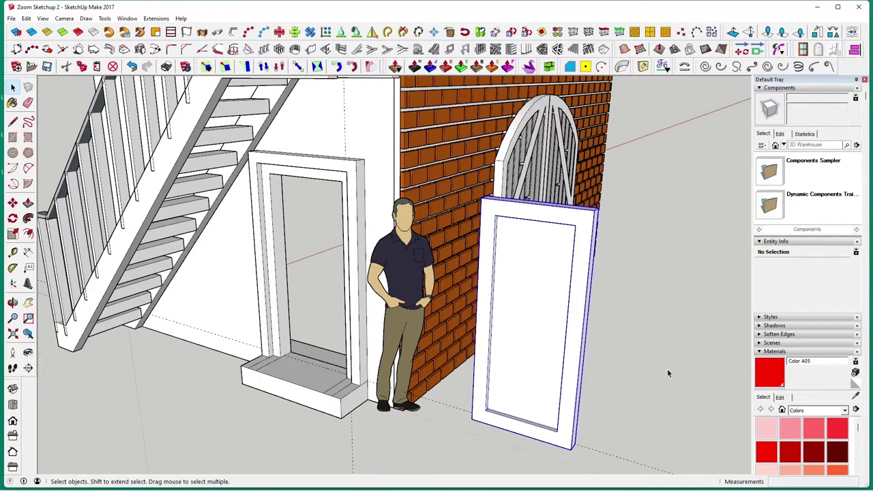
left_click(667, 318)
left_click(536, 332)
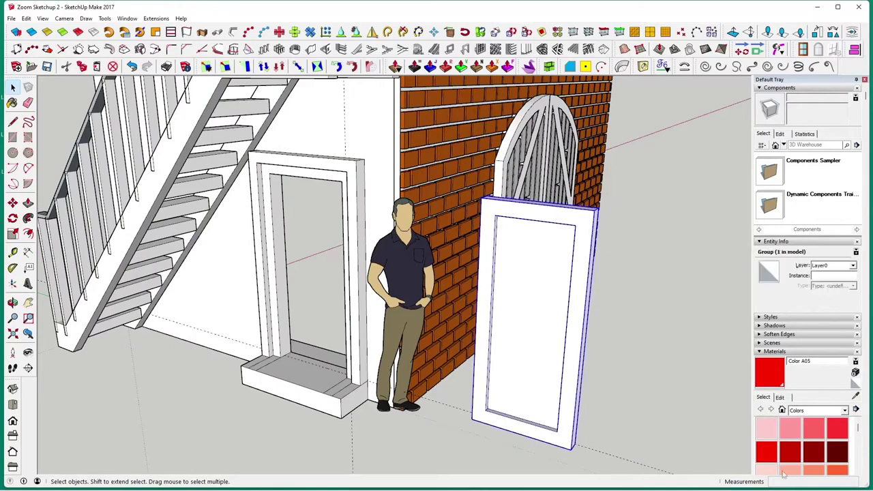
left_click(633, 380)
key("ctrl+z")
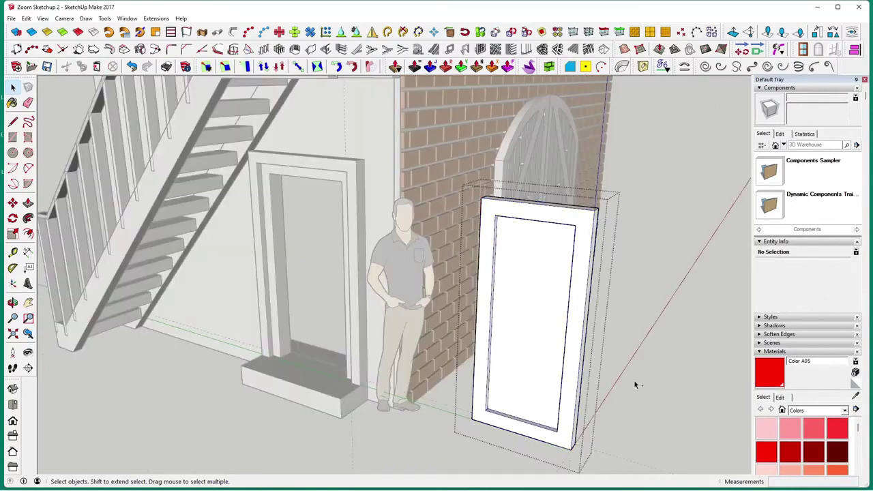
left_click(634, 385)
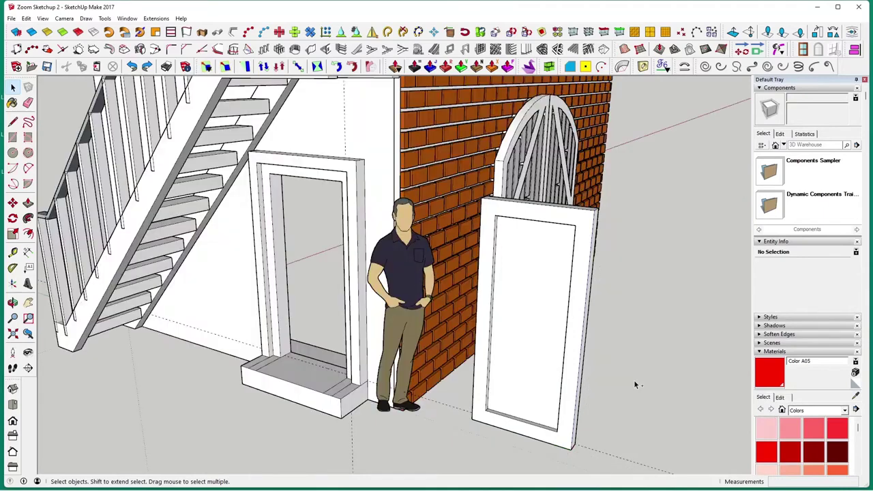
left_click(530, 367)
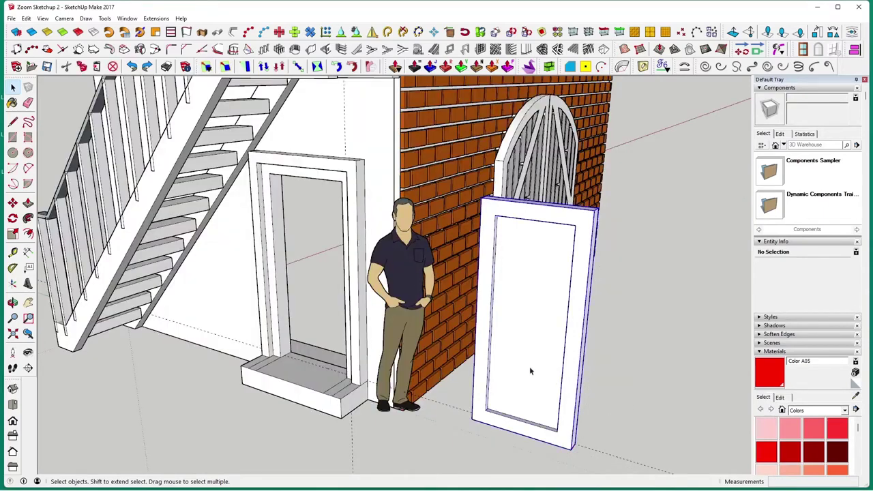
left_click(623, 374)
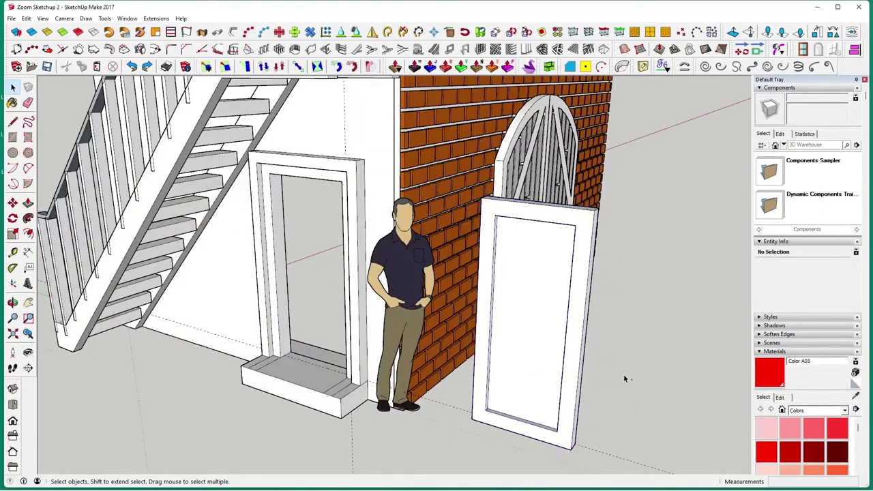
key("ctrl+z")
key("ctrl+z")
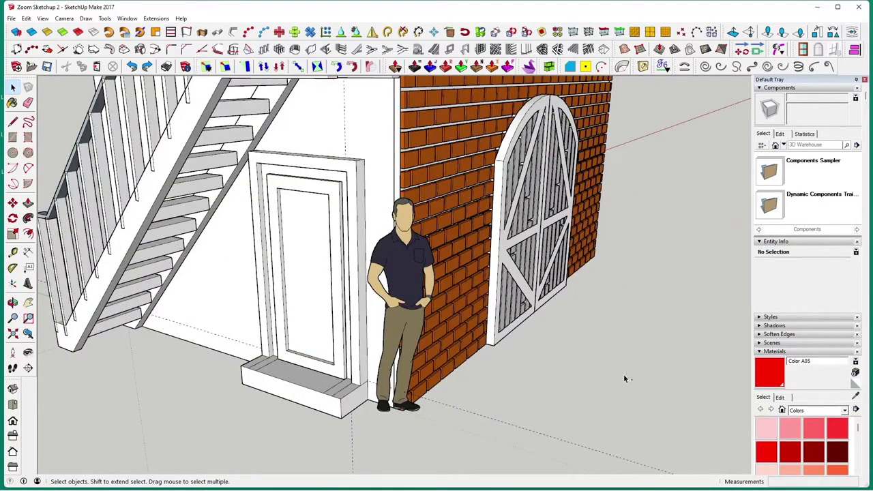
key("ctrl+z")
Copy the door's recessed panel face from inside its group and paste it in place outside the group
left_click(541, 365)
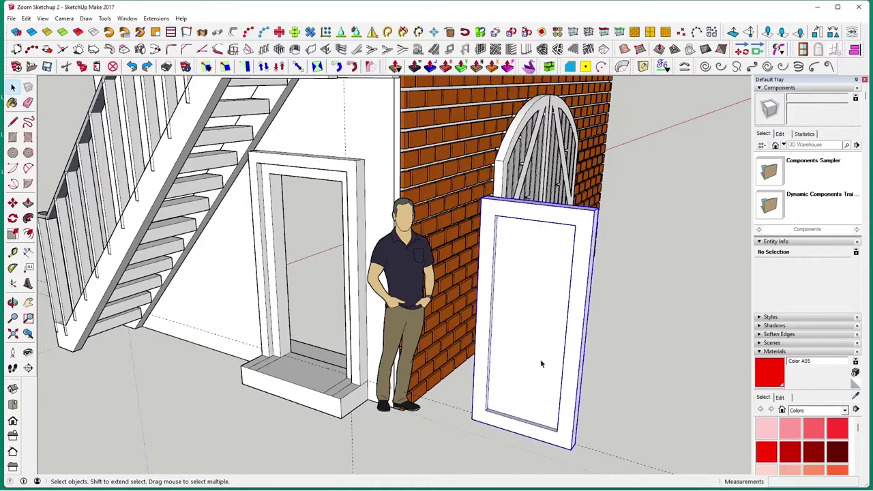
double_click(543, 363)
left_click(545, 363)
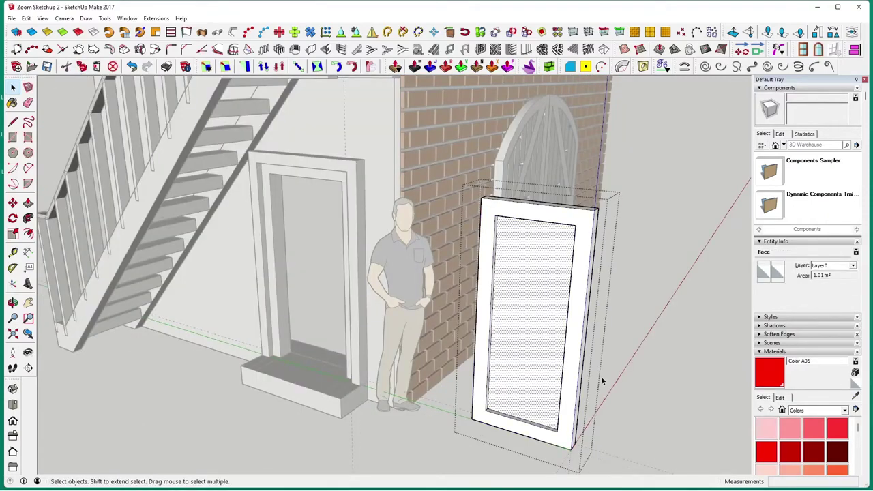
left_click(661, 412)
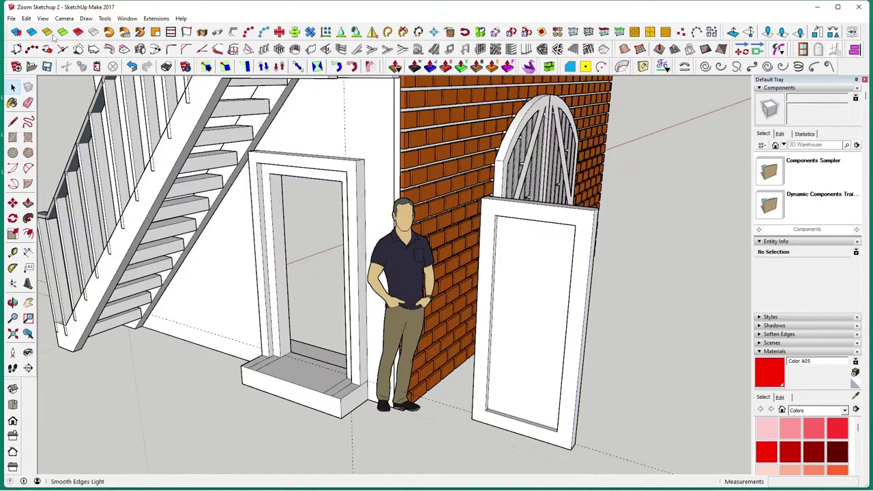
left_click(25, 18)
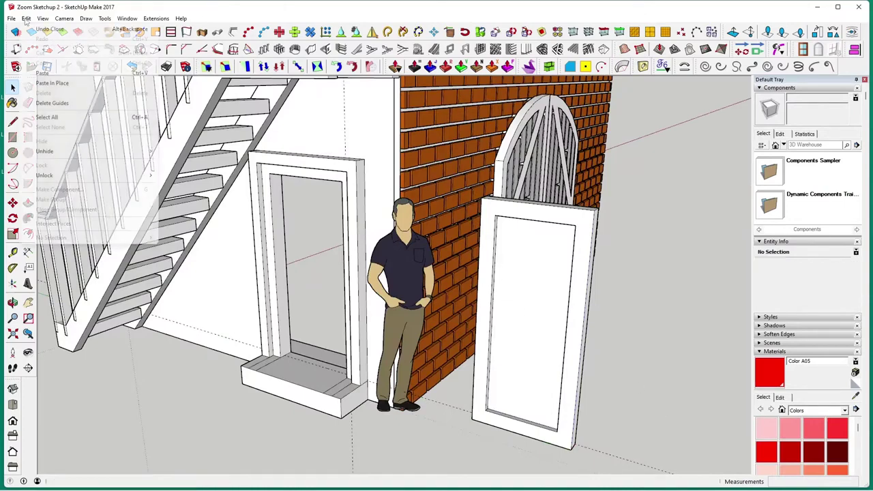
left_click(51, 84)
left_click(631, 377)
Clad the pasted panel face with Oob using the 001 Wood cladding preset and a length of 50 m
left_click(538, 360)
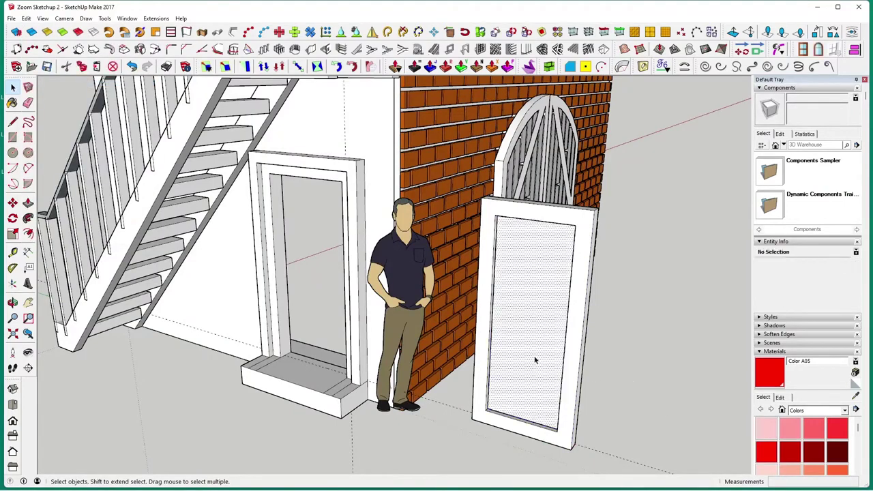
left_click(818, 49)
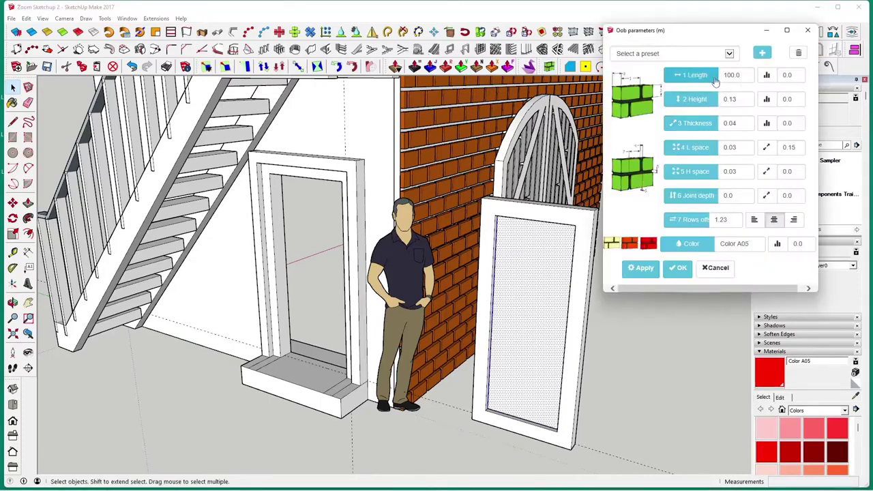
left_click(728, 54)
left_click(698, 90)
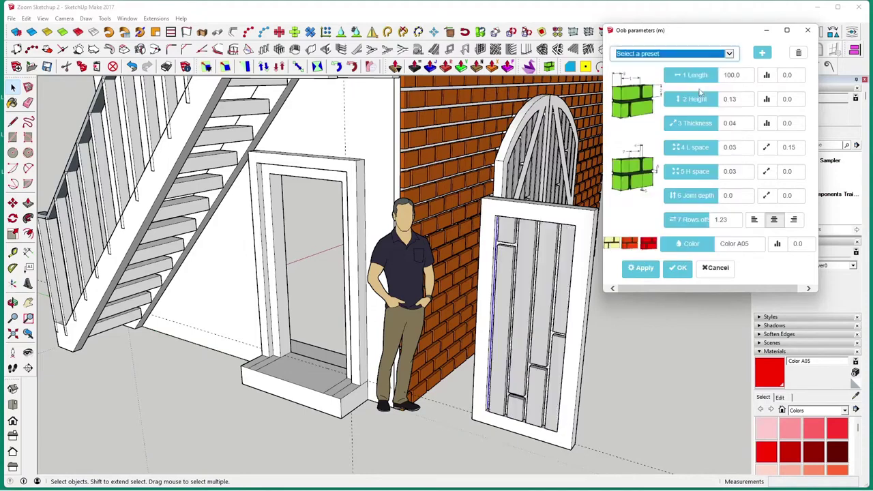
left_click_drag(722, 76, 753, 77)
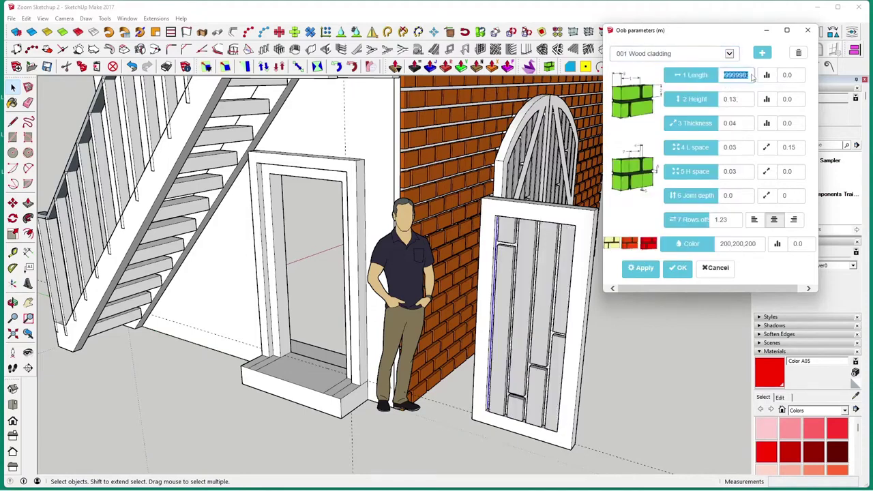
type("50")
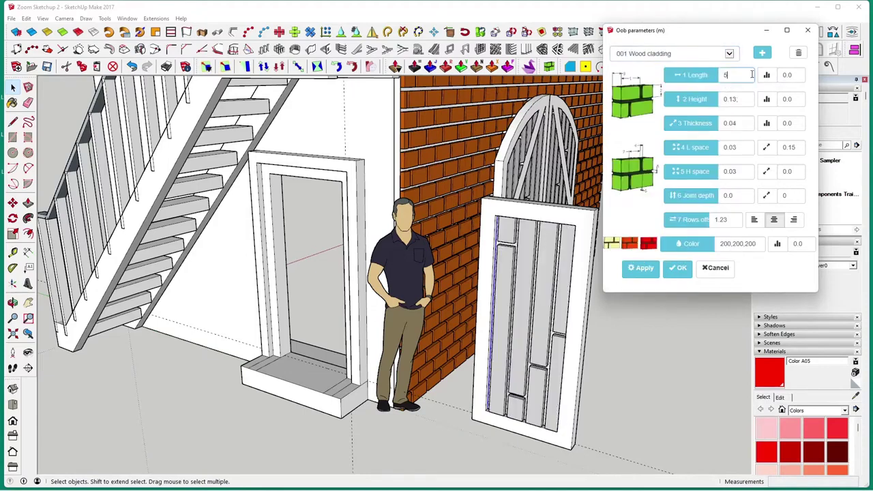
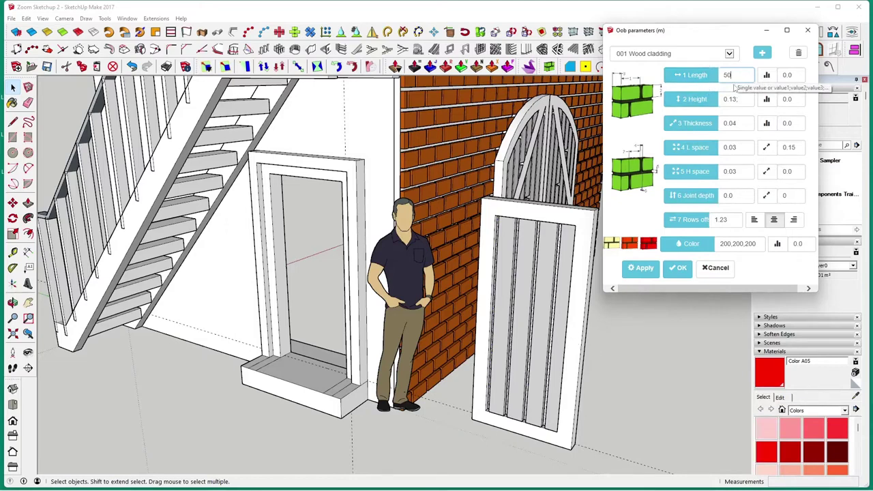
left_click(642, 269)
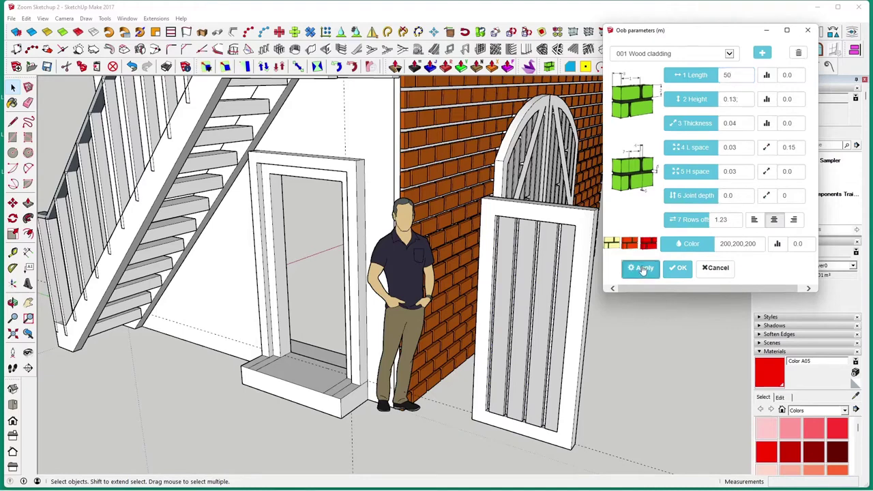
left_click(678, 267)
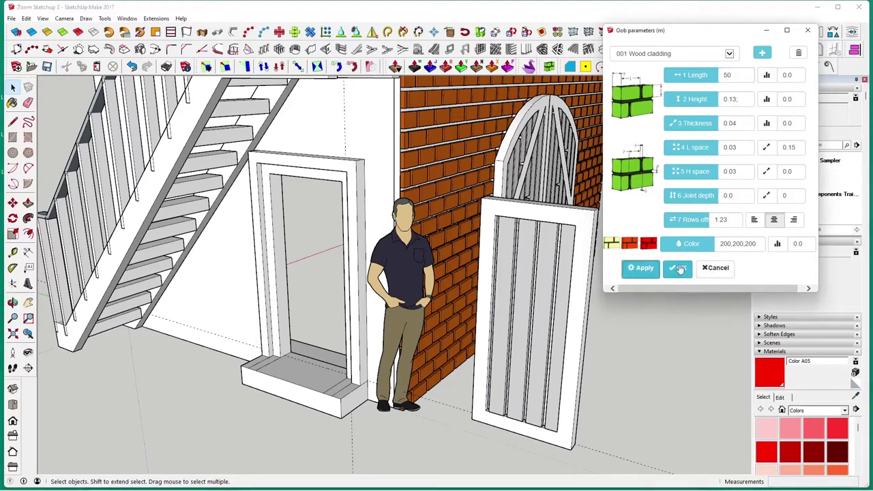
Combine the door frame and its vertical wood cladding into a single group
left_click(580, 348)
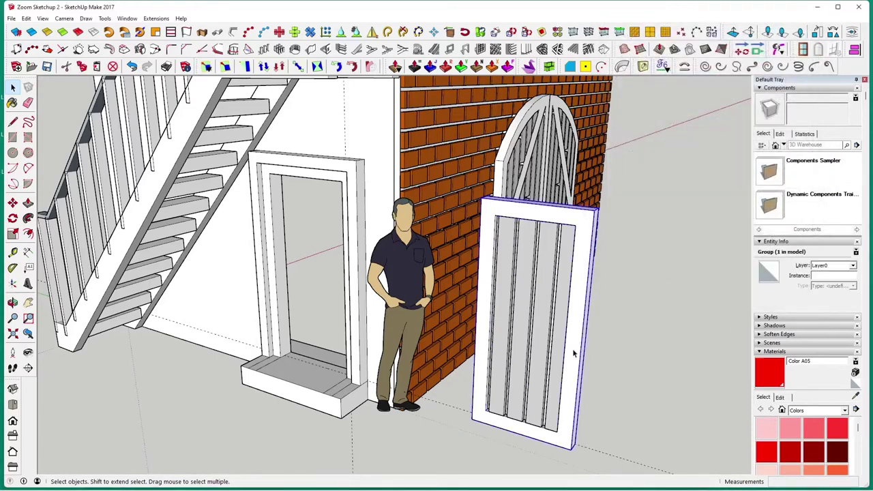
left_click(562, 355, "shift")
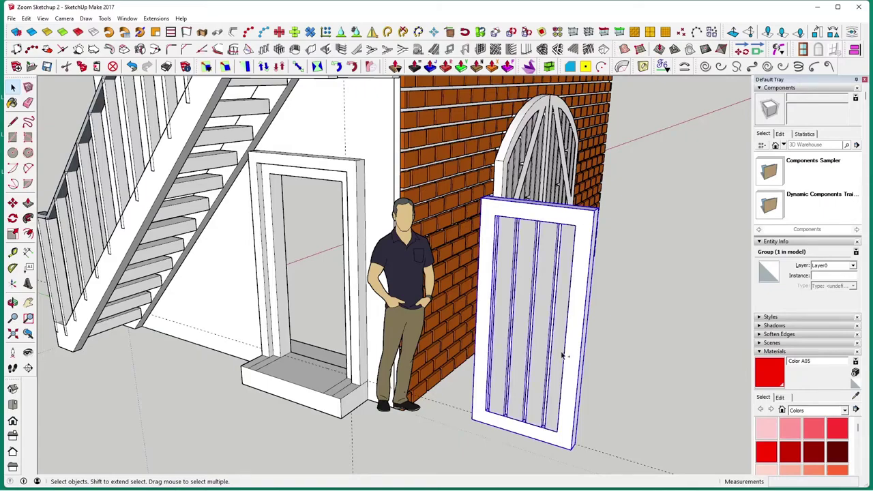
right_click(562, 354)
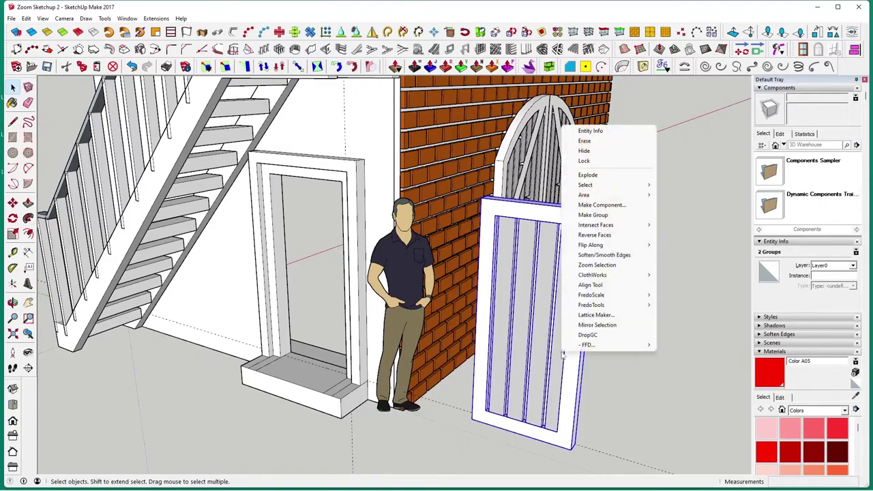
left_click(594, 219)
Move the clad door group from its lower outer corner about 2.20 m along the green axis into the house's door frame
middle_click_drag(397, 377, 365, 321)
left_click(12, 203)
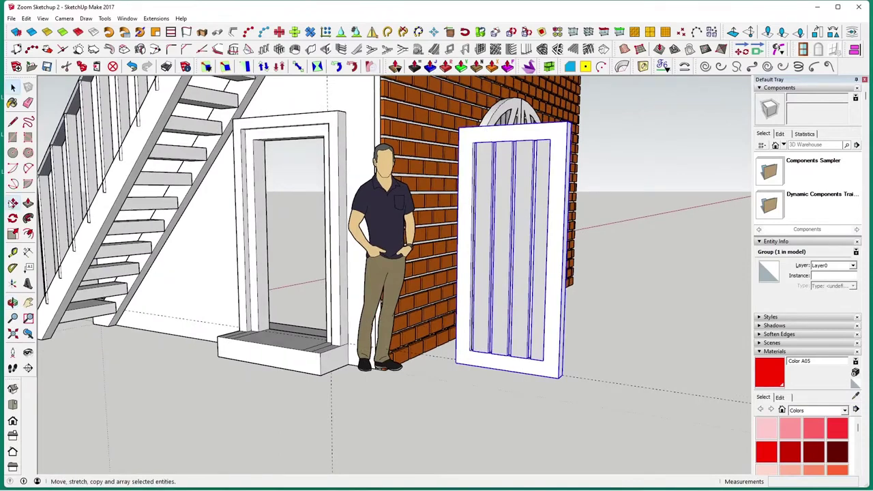
left_click(557, 378)
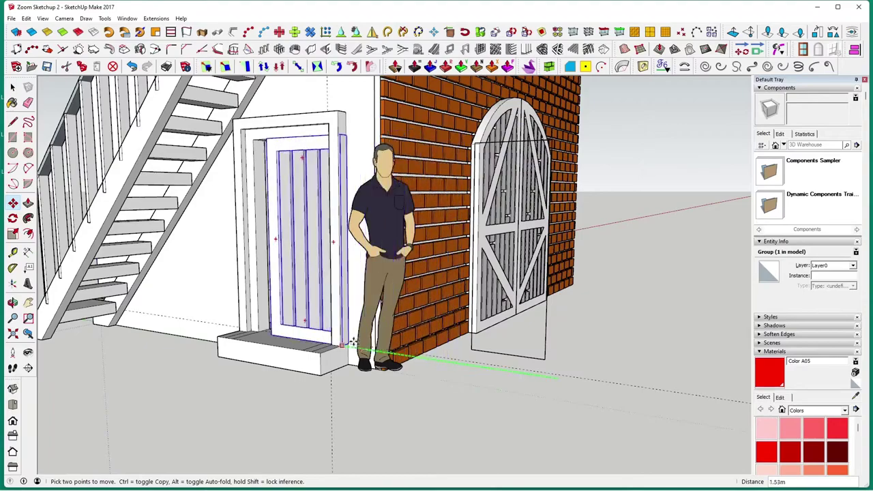
left_click(325, 337)
middle_click_drag(325, 337, 378, 326)
scroll(376, 326, "up", 5)
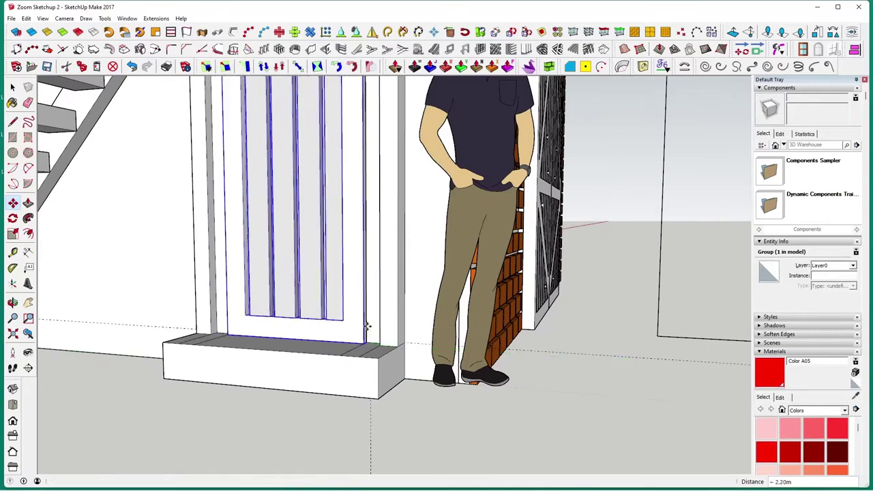
scroll(369, 347, "down", 4)
middle_click_drag(369, 350, 337, 316)
Inside the door group, draw a knob circle with a radius of about 0.05 m halfway up the stile nearest the standing figure
left_click(12, 88)
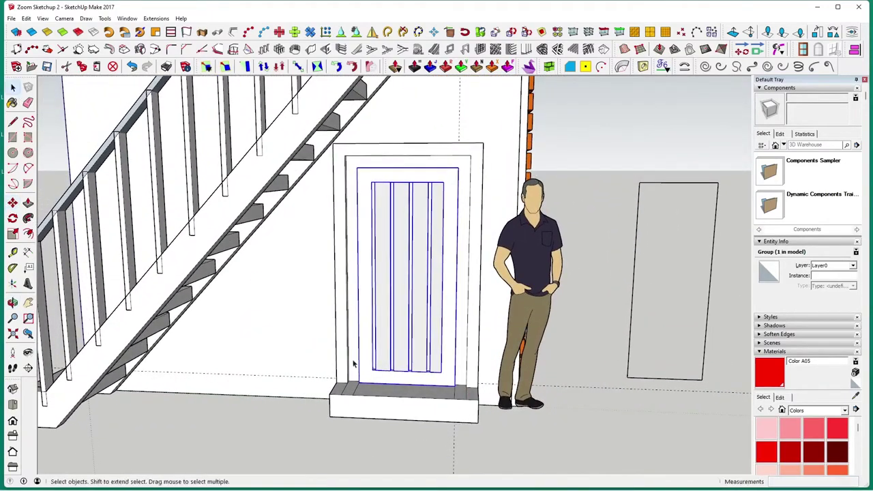
double_click(448, 367)
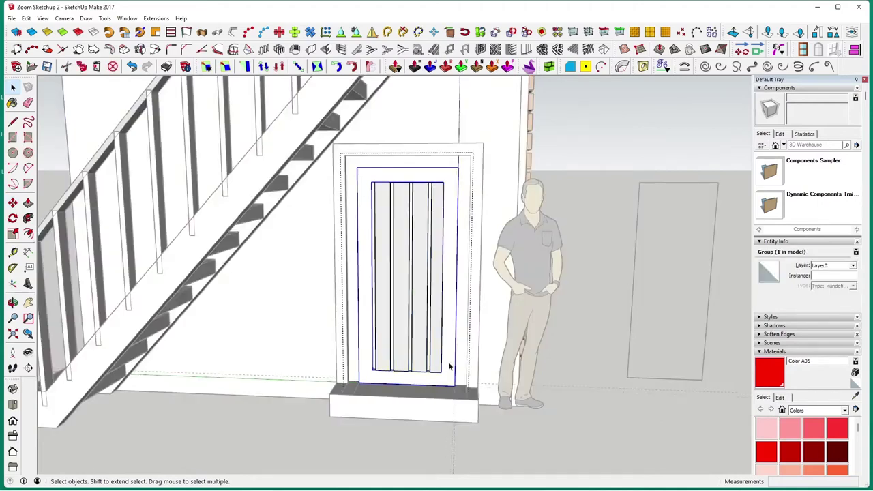
middle_click_drag(445, 305, 432, 307)
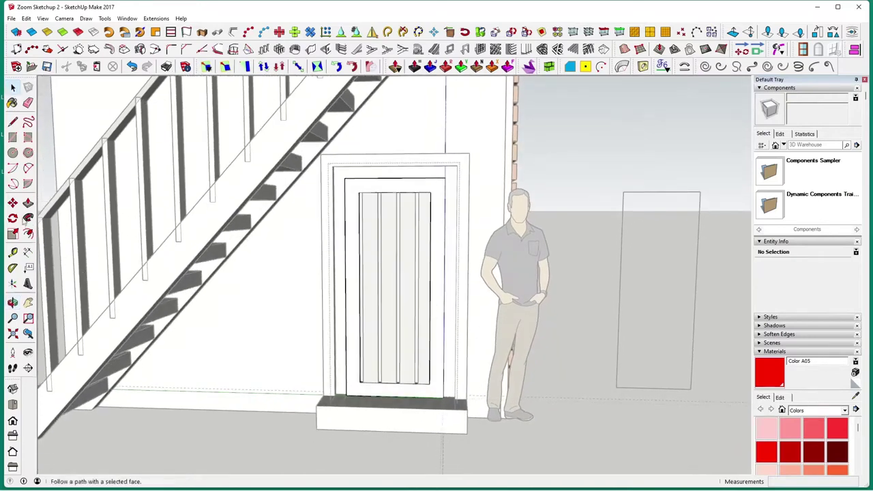
left_click(13, 153)
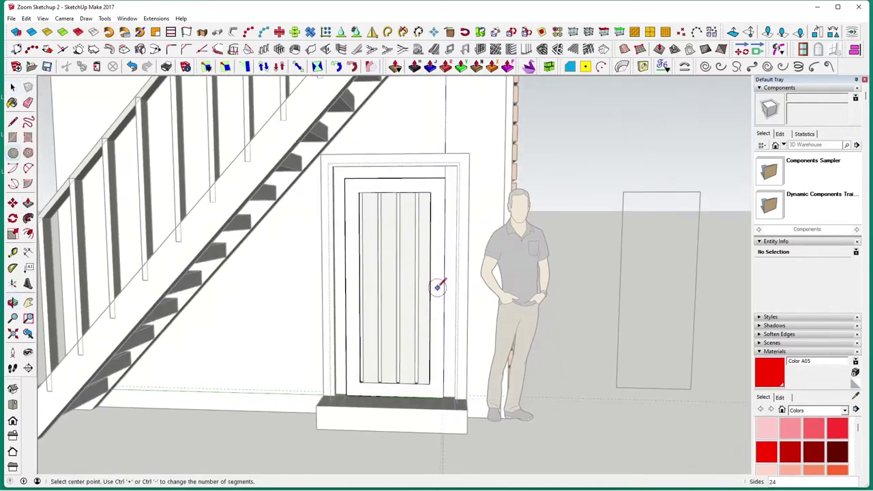
scroll(438, 284, "up", 3)
middle_click_drag(437, 284, 330, 285)
left_click(330, 285)
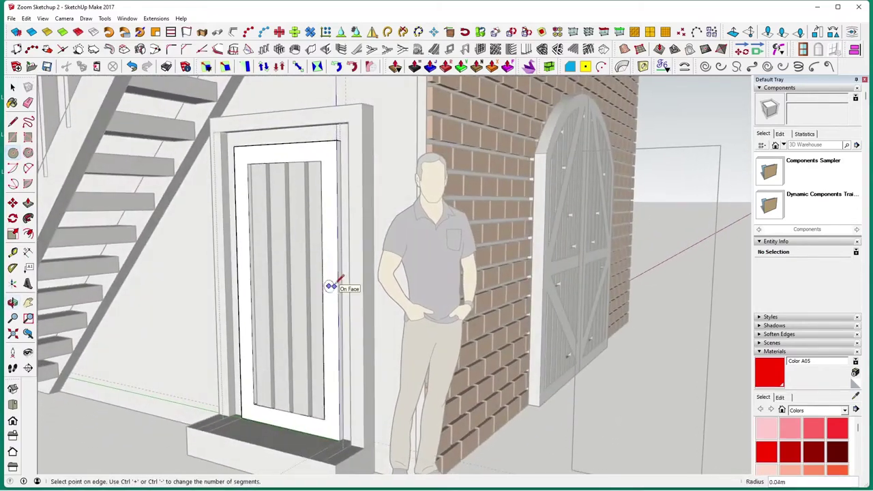
middle_click_drag(329, 285, 402, 301)
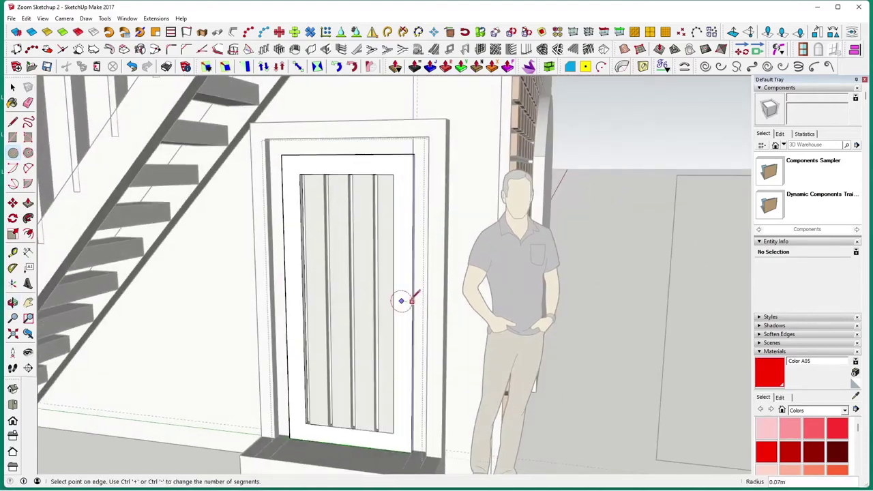
scroll(401, 301, "up", 2)
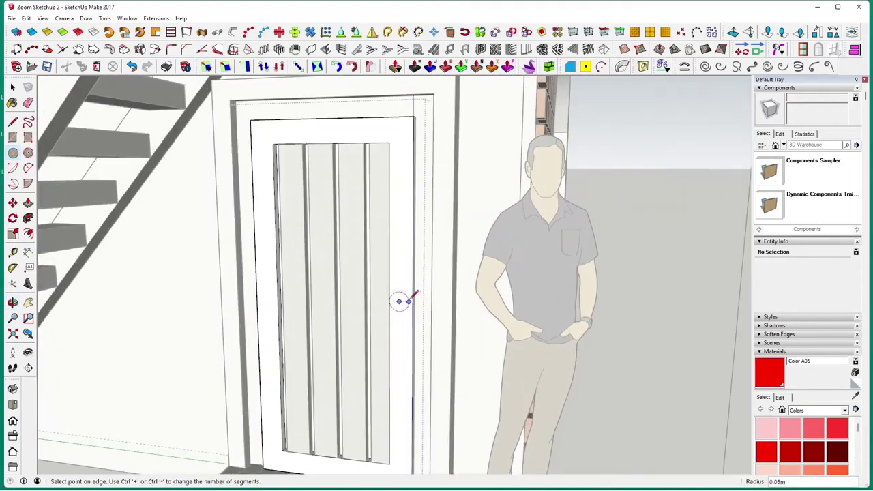
left_click(408, 301)
Extrude the knob circle outward 0.05 m from the door face and leave the group
left_click(12, 87)
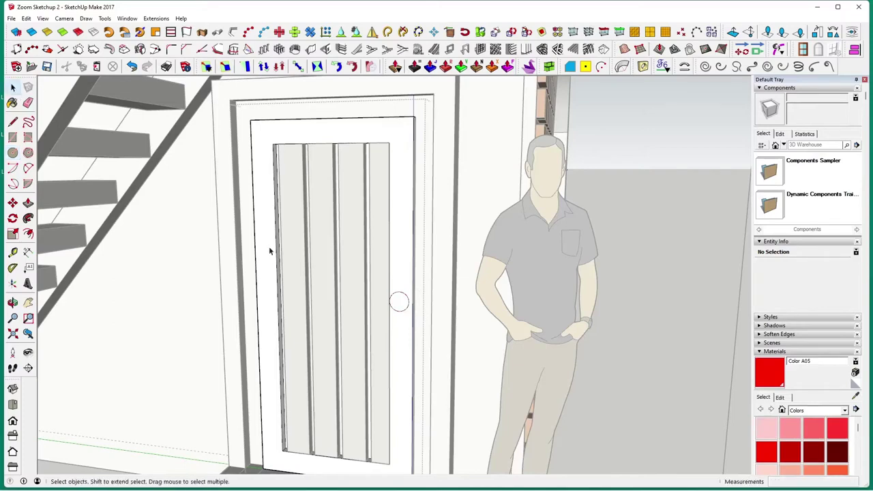
left_click(399, 302)
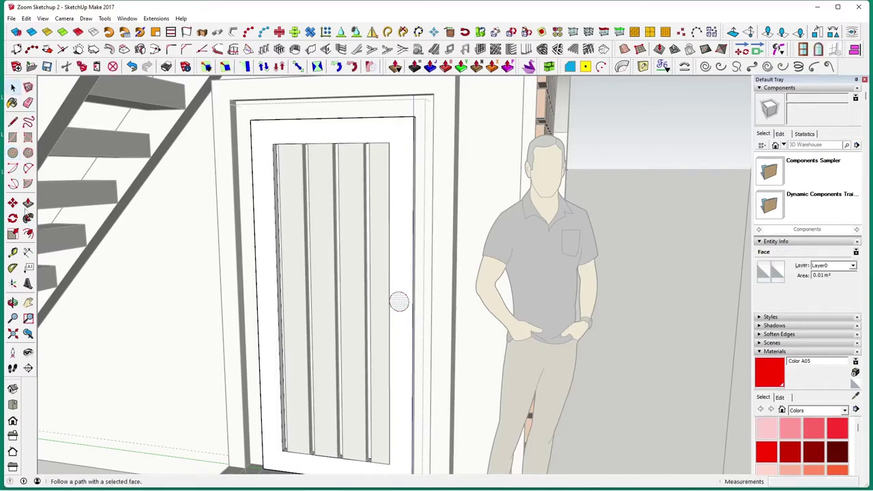
left_click(28, 203)
left_click(400, 303)
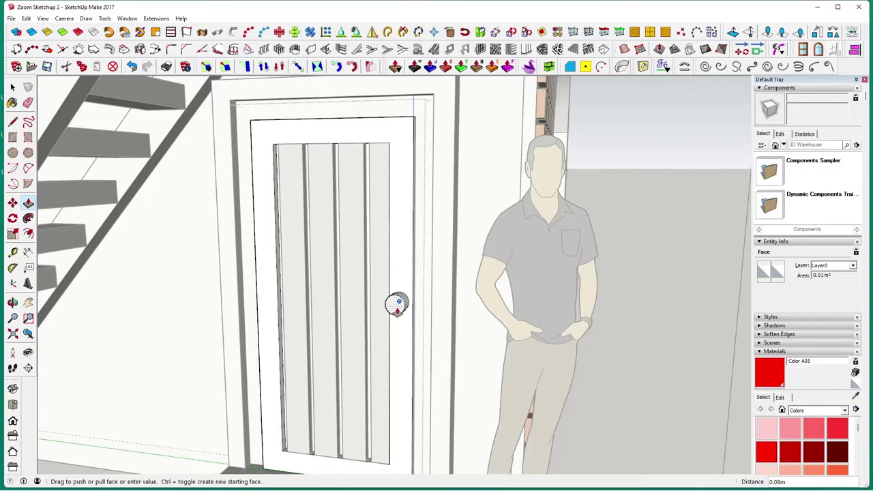
type(".05")
key("Return")
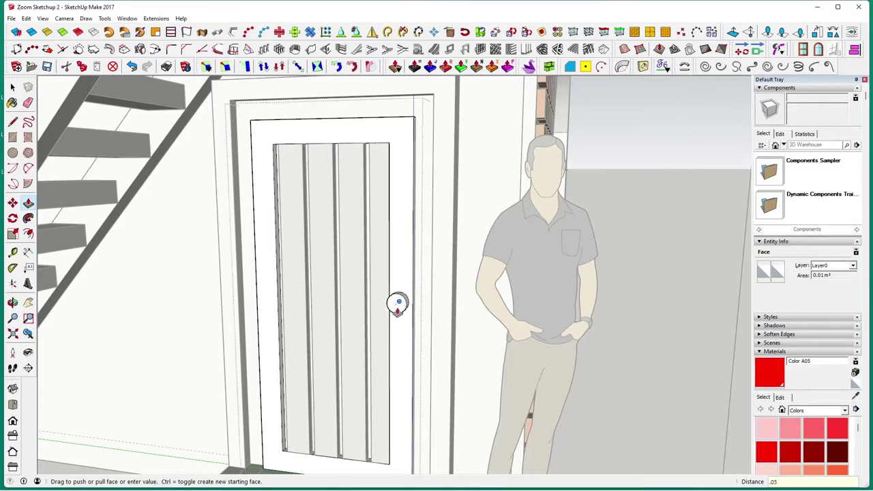
key("space")
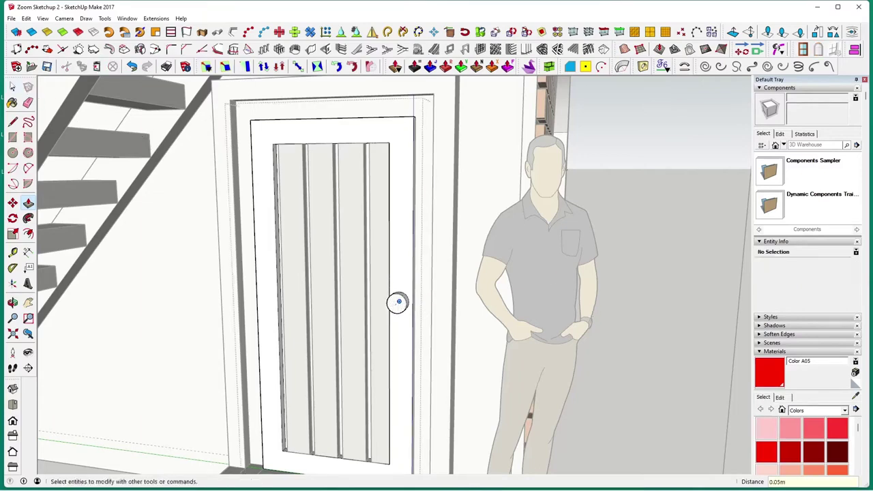
left_click(649, 335)
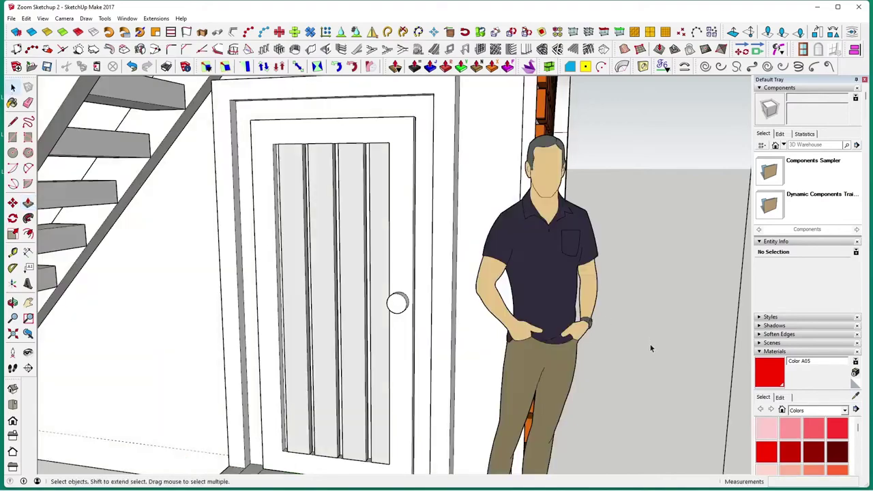
Delete the leftover rectangular panel face and its edges standing beside the house
middle_click_drag(644, 367, 619, 350)
scroll(620, 335, "down", 3)
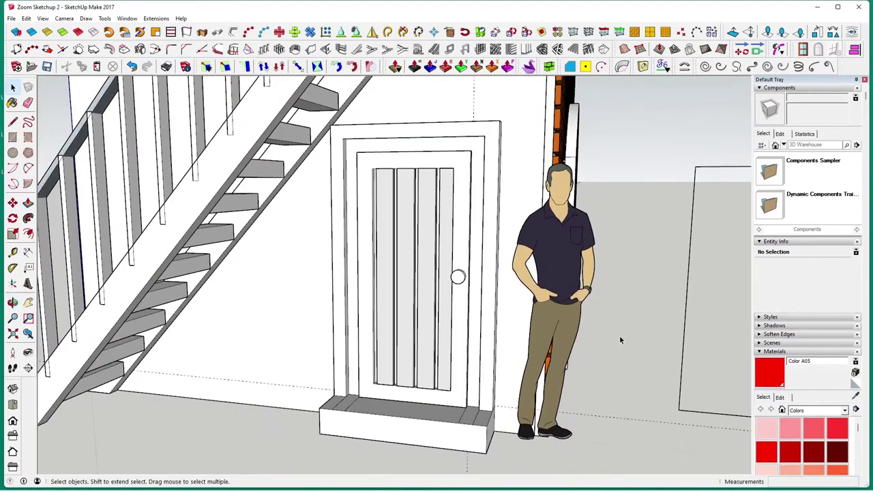
middle_click_drag(626, 306, 559, 344)
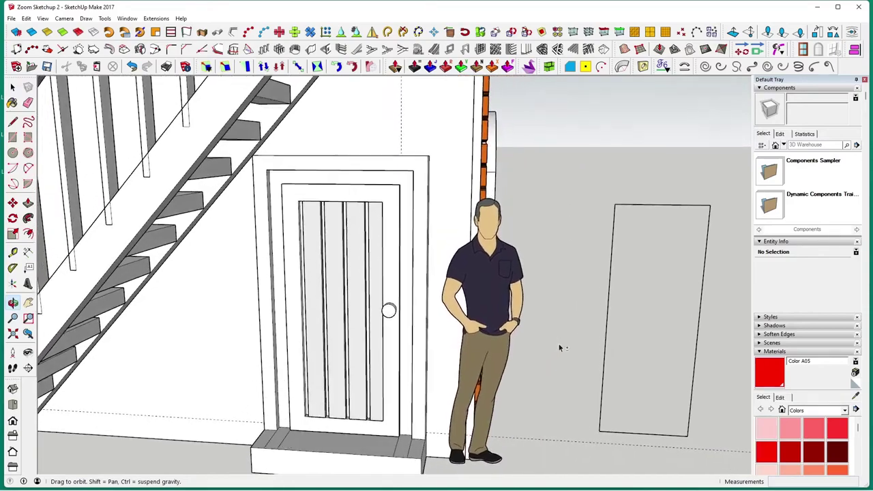
mouse_move(596, 290)
middle_mouse_down()
mouse_move(539, 287)
mouse_move(602, 301)
middle_mouse_up()
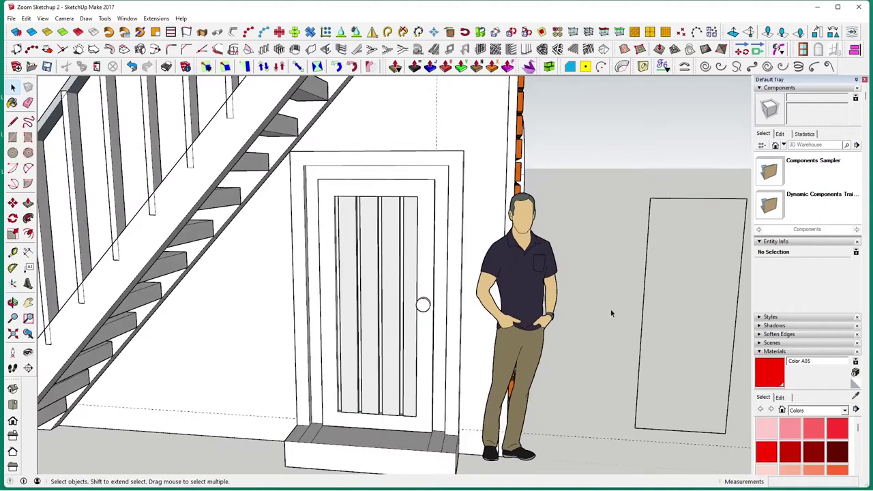
double_click(643, 323)
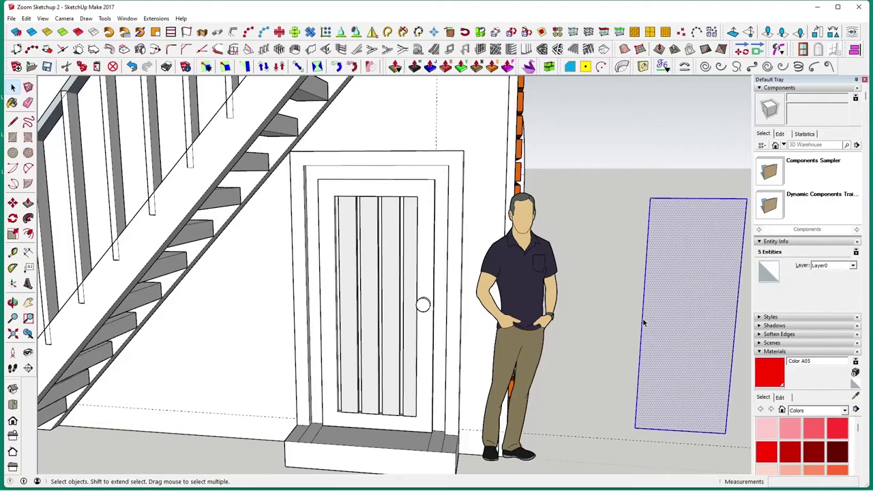
key("Delete")
Place a horizontal guide on the side wall at stair landing level, about 3.26 m above the wall's base
scroll(616, 321, "down", 5)
middle_click_drag(614, 318, 587, 317)
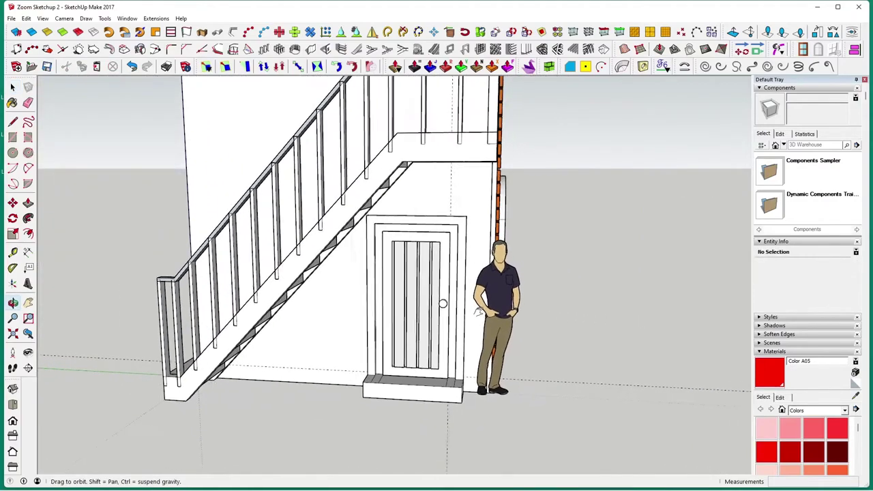
middle_click_drag(479, 311, 383, 307)
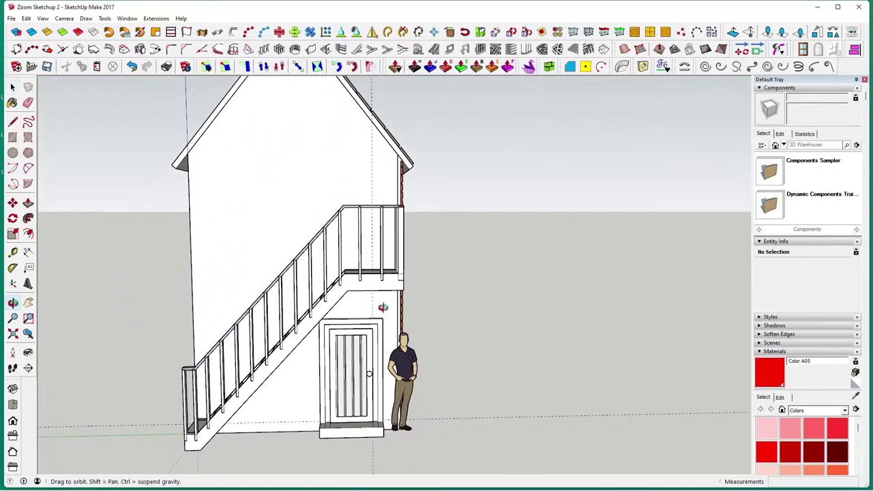
scroll(325, 372, "up", 2)
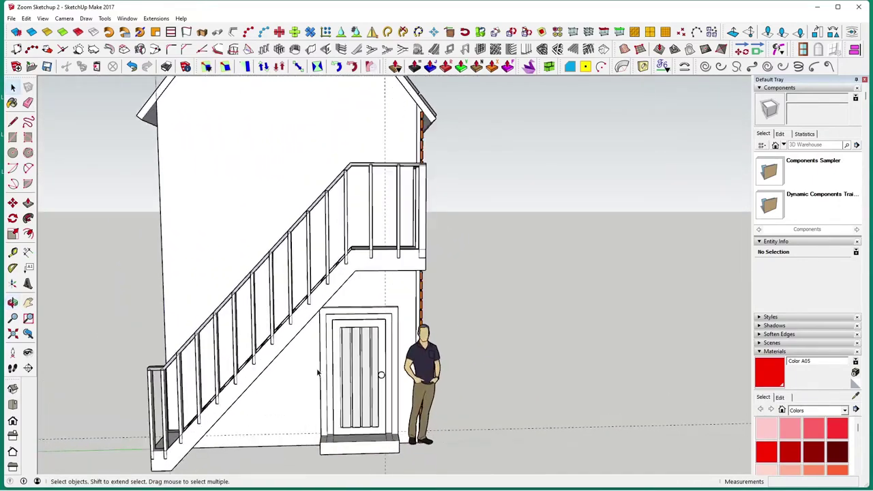
middle_click_drag(319, 373, 355, 369)
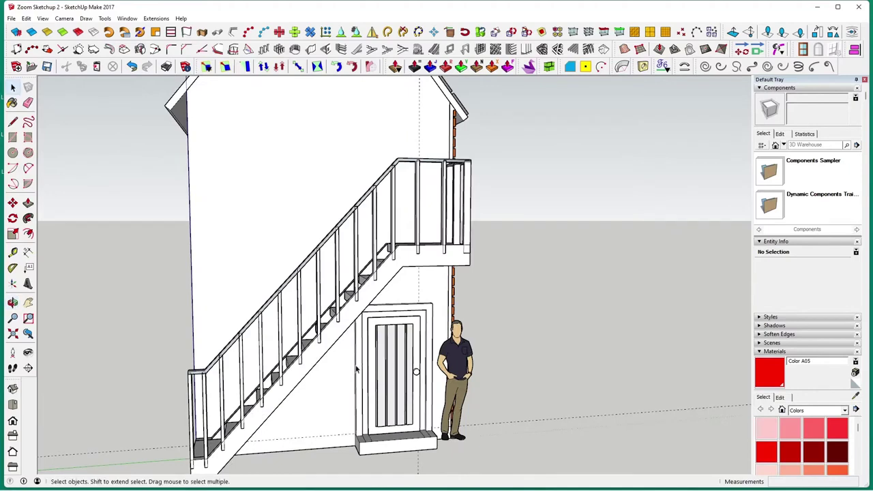
left_click(12, 251)
left_click(334, 447)
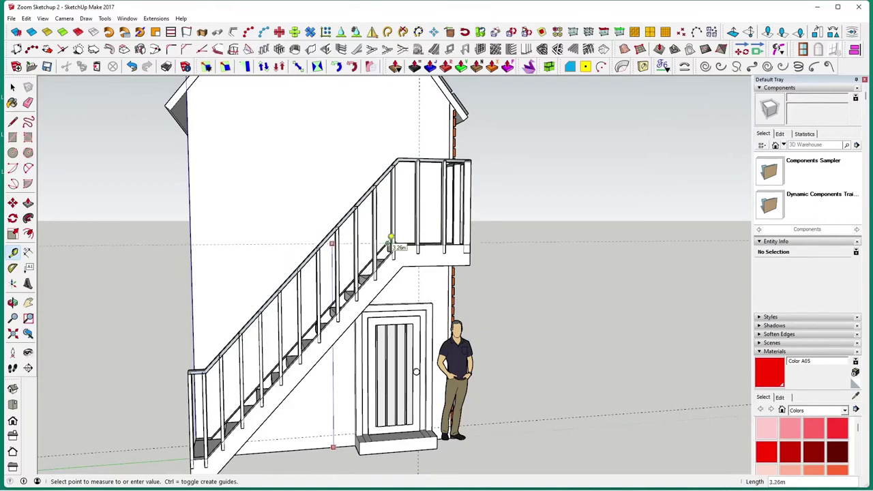
left_click(390, 240)
middle_click_drag(504, 310, 457, 368)
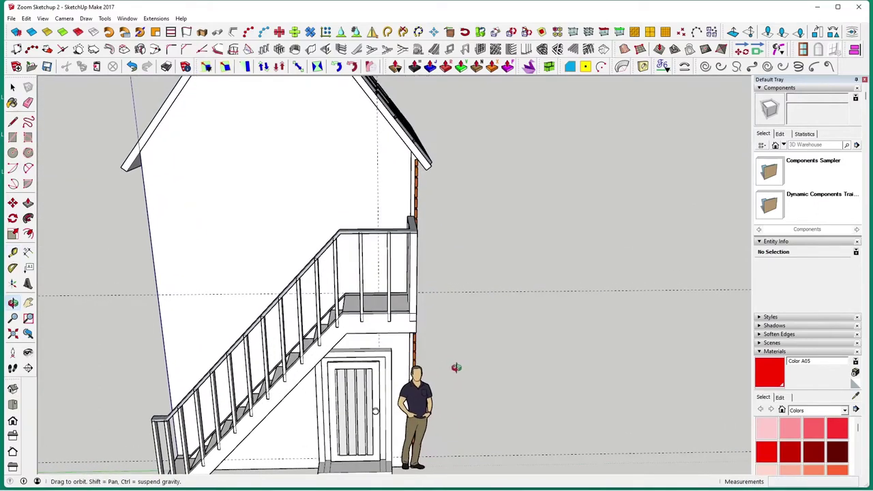
key("space")
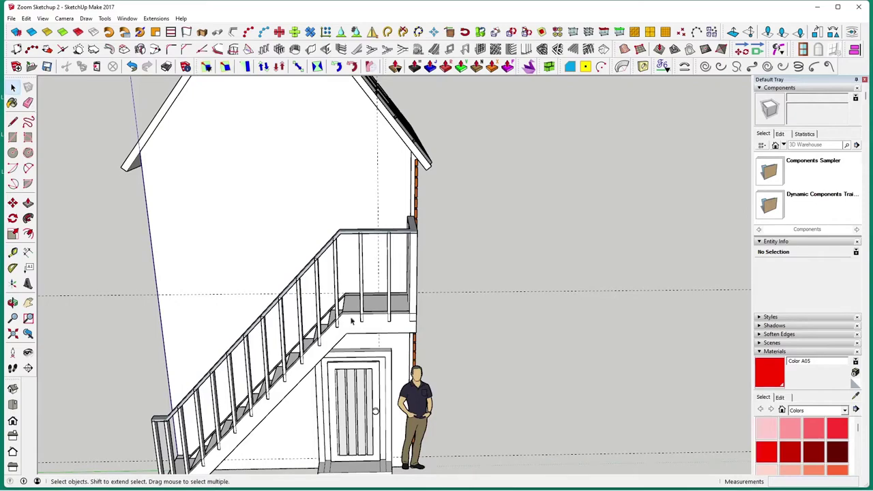
Explode the group that holds the staircase, landing and railing, and clear the selection
middle_click_drag(352, 321, 352, 296)
scroll(388, 307, "up", 3)
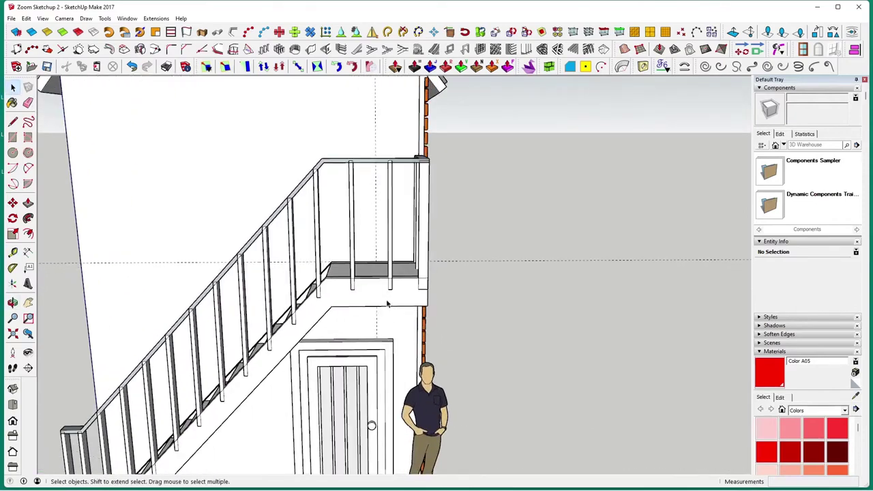
left_click(390, 301)
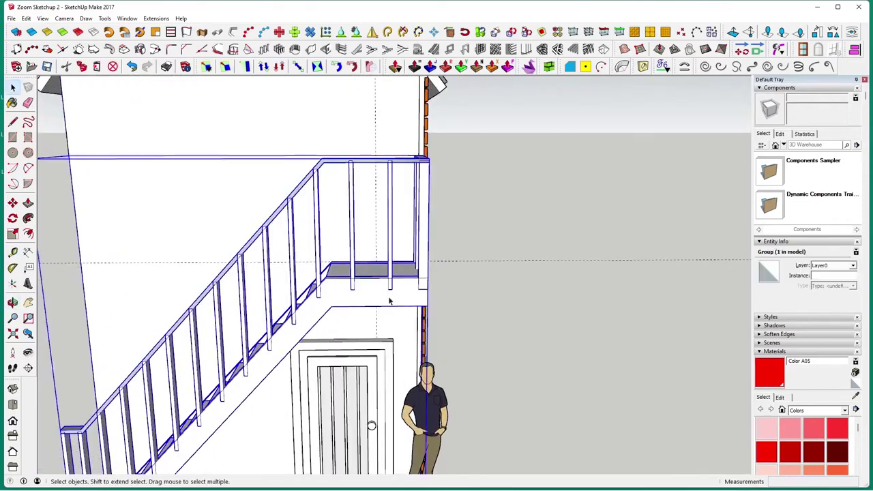
right_click(390, 301)
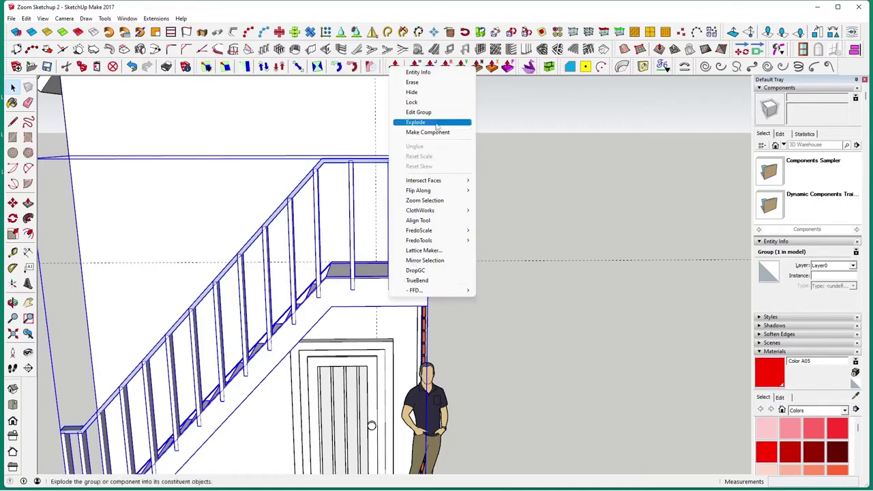
left_click(519, 301)
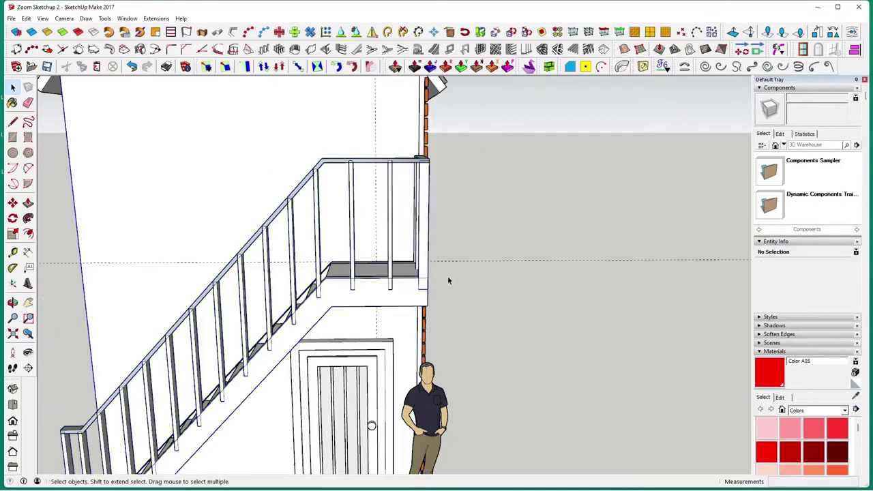
Place a vertical guide on the side wall above the landing, about 1.04 m in from the wall's brick-side edge
middle_click_drag(448, 280, 407, 309)
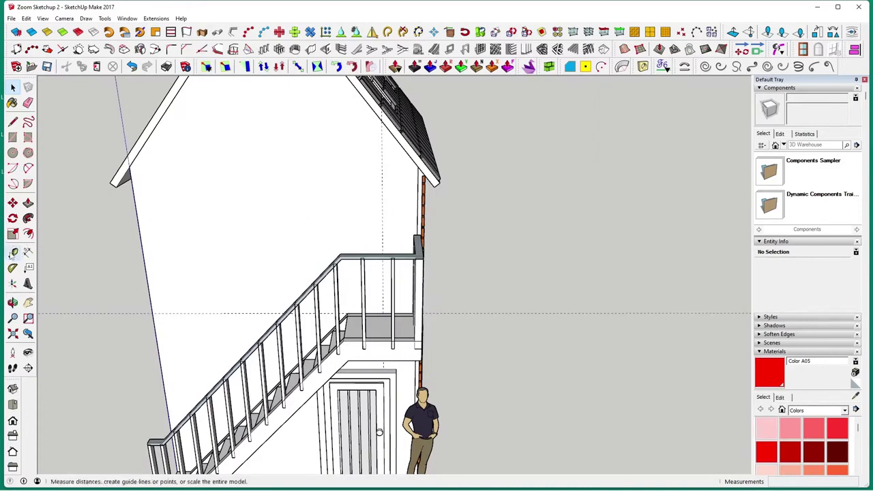
left_click(12, 251)
left_click(418, 215)
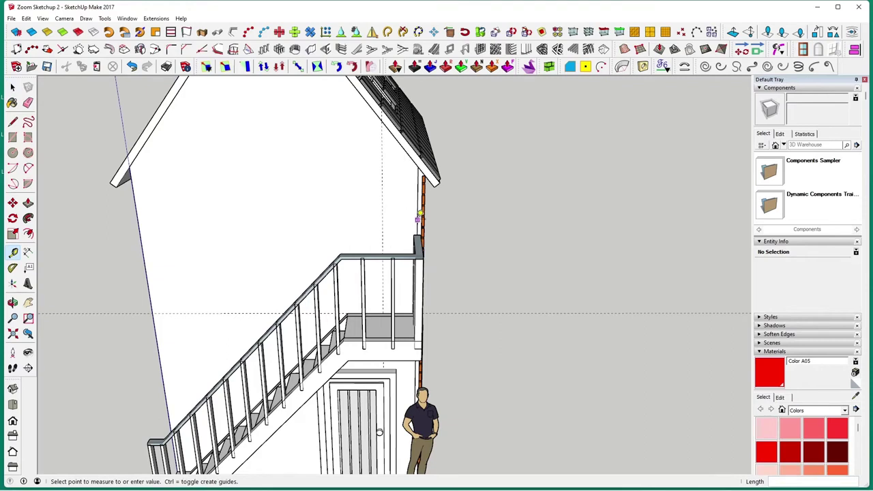
left_click(355, 306)
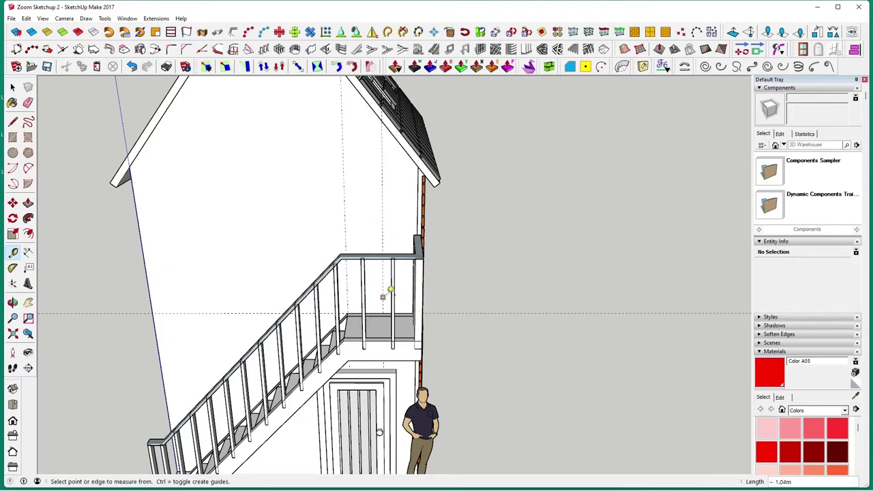
left_click(14, 87)
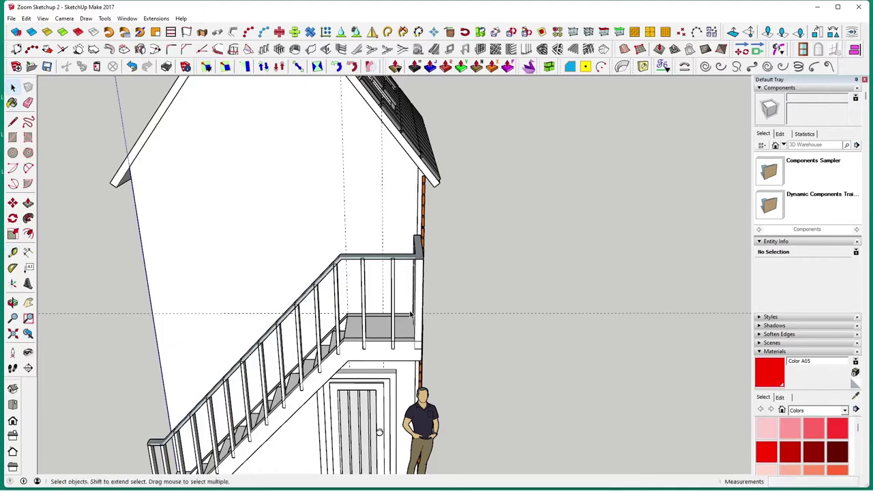
Hide the group that holds the staircase, landing and railing
middle_click_drag(413, 316, 412, 268)
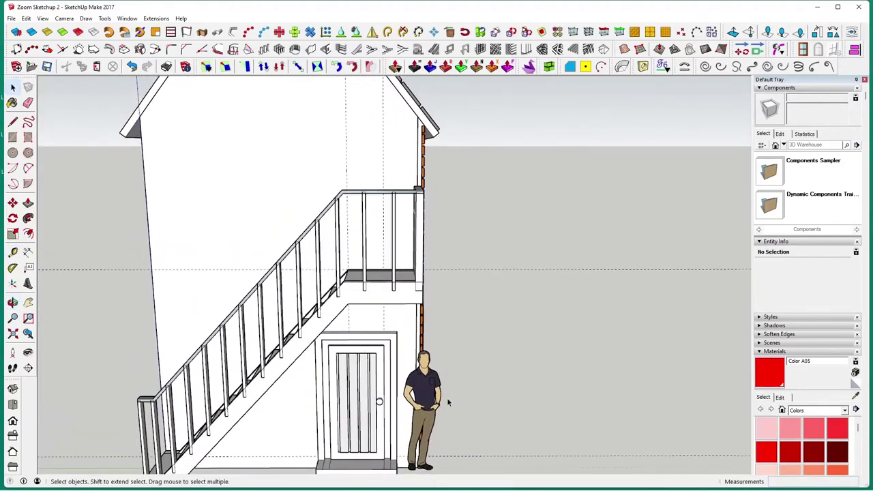
left_click(411, 301)
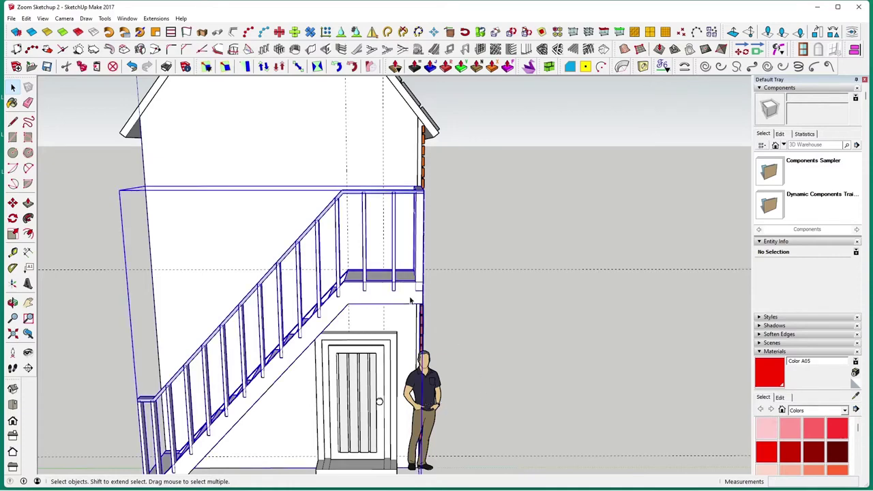
right_click(411, 300)
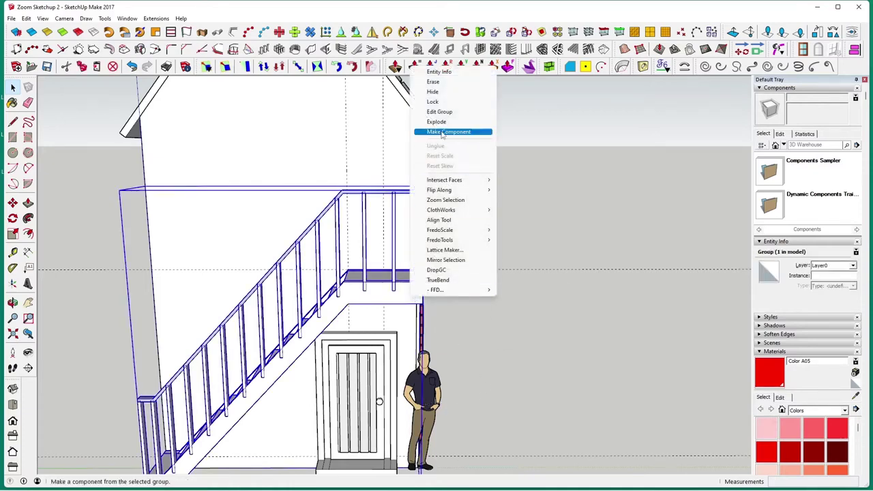
left_click(446, 93)
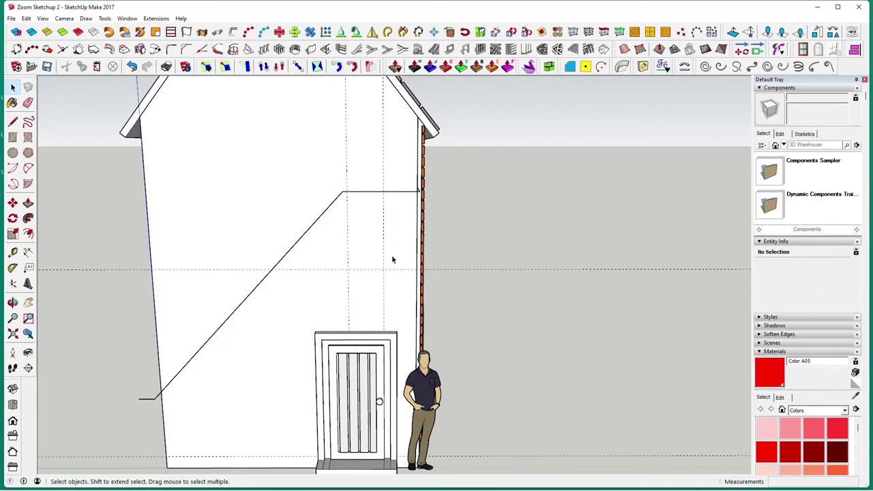
Delete the leftover handrail path curve standing in front of the side wall
middle_click_drag(292, 296, 453, 294)
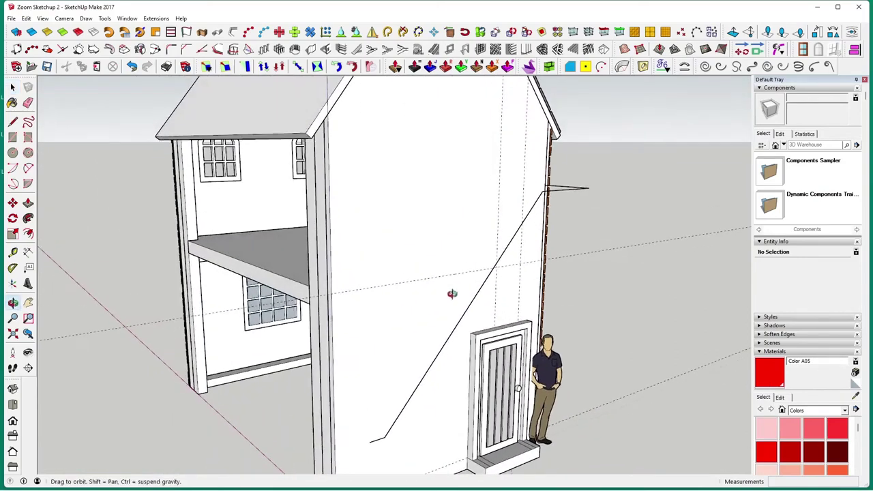
left_click(435, 361)
key("Delete")
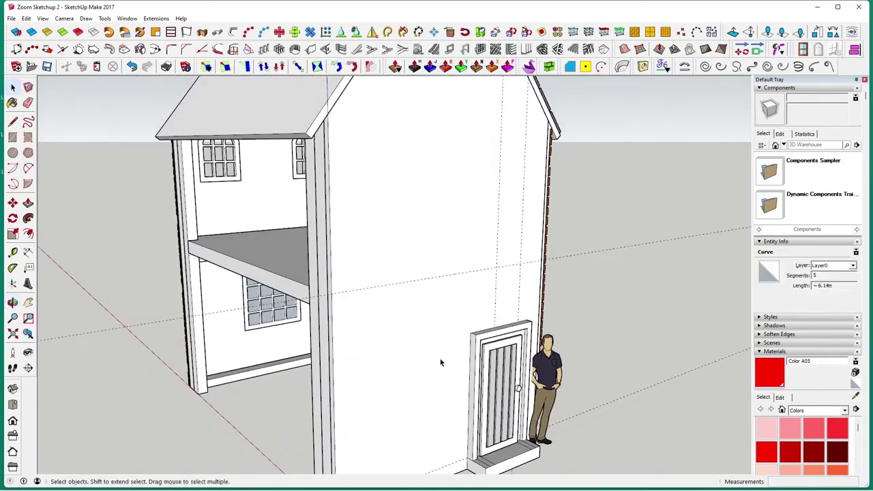
Move the clad door straight up out of the ground-floor frame until its bottom edge meets the landing-level guide
mouse_move(549, 388)
middle_mouse_down()
mouse_move(478, 393)
mouse_move(383, 263)
mouse_move(373, 276)
mouse_move(416, 245)
mouse_move(405, 248)
mouse_move(410, 212)
mouse_move(356, 263)
middle_mouse_up()
scroll(383, 262, "up", 5)
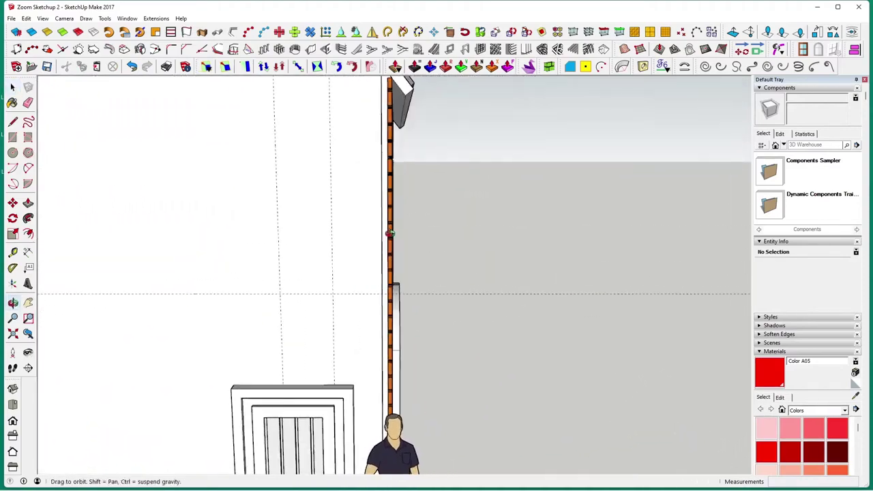
scroll(355, 256, "down", 4)
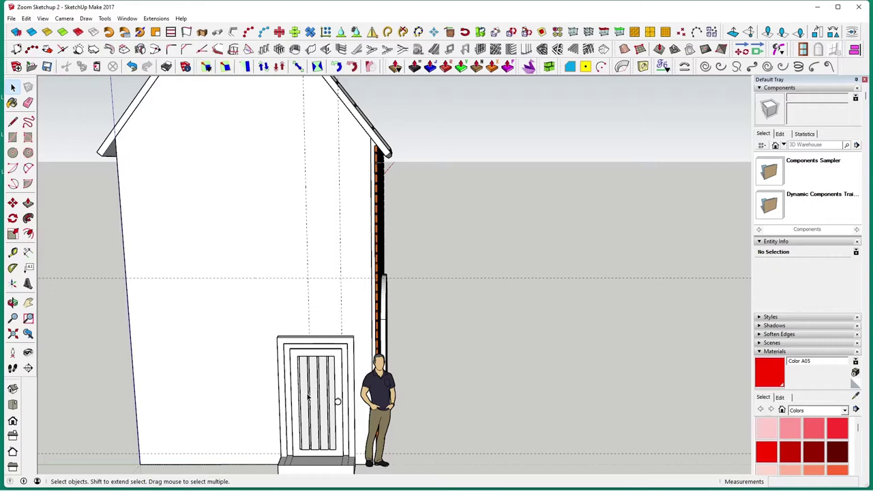
left_click(322, 401)
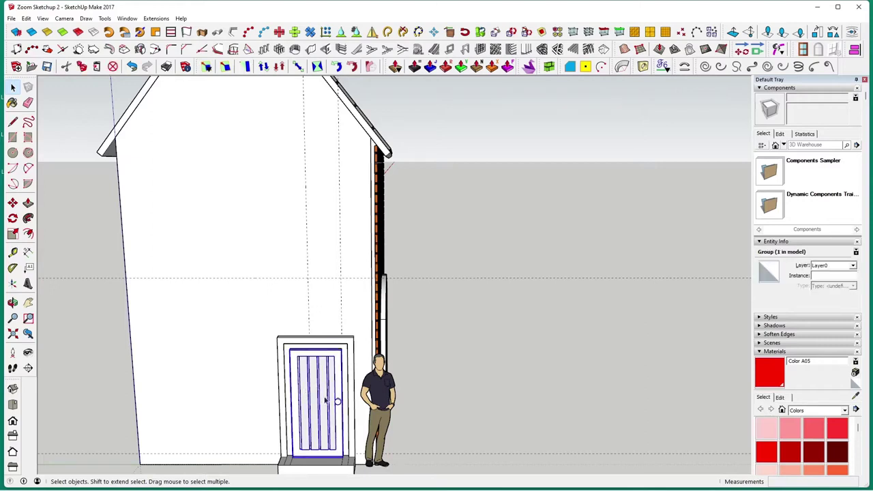
left_click(12, 203)
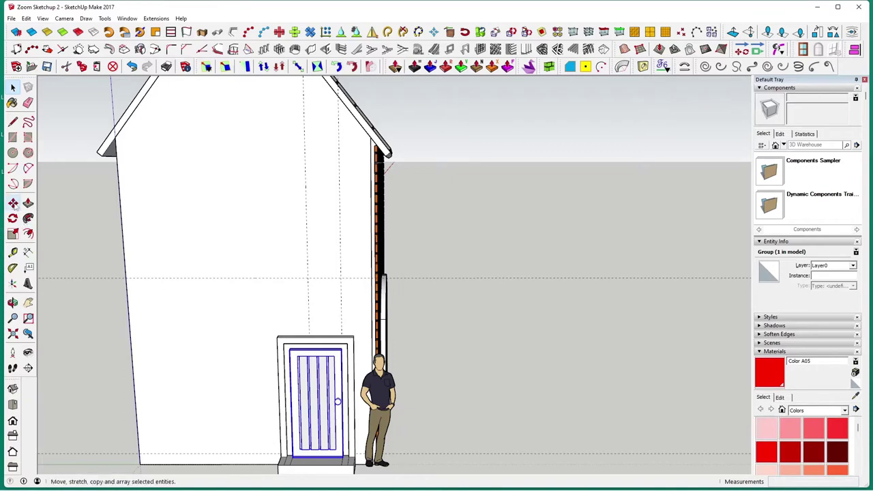
left_click(314, 430)
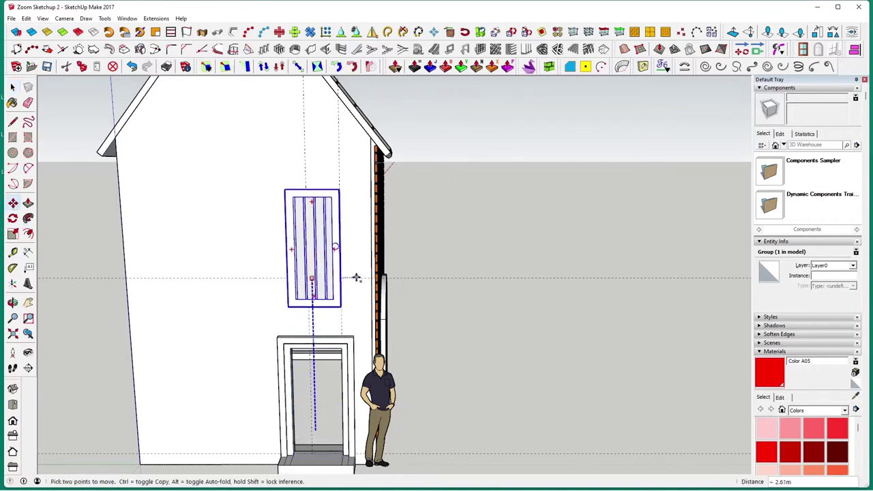
middle_click_drag(356, 278, 259, 276)
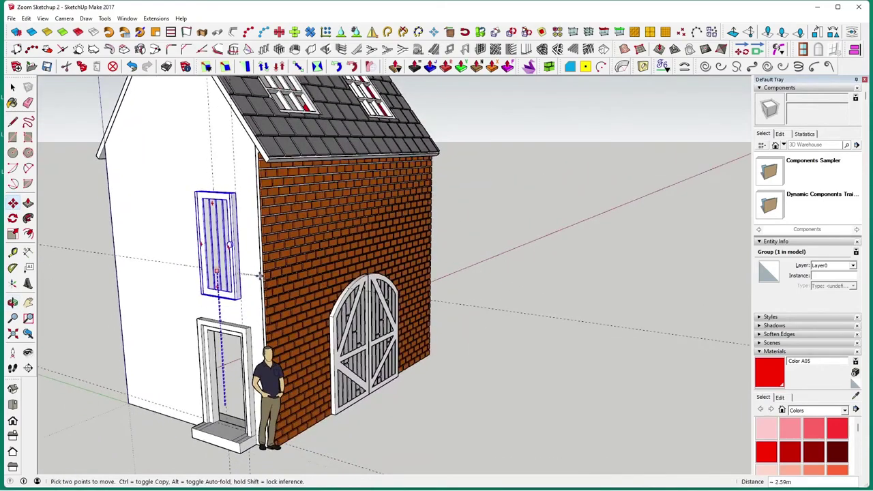
left_click(258, 276)
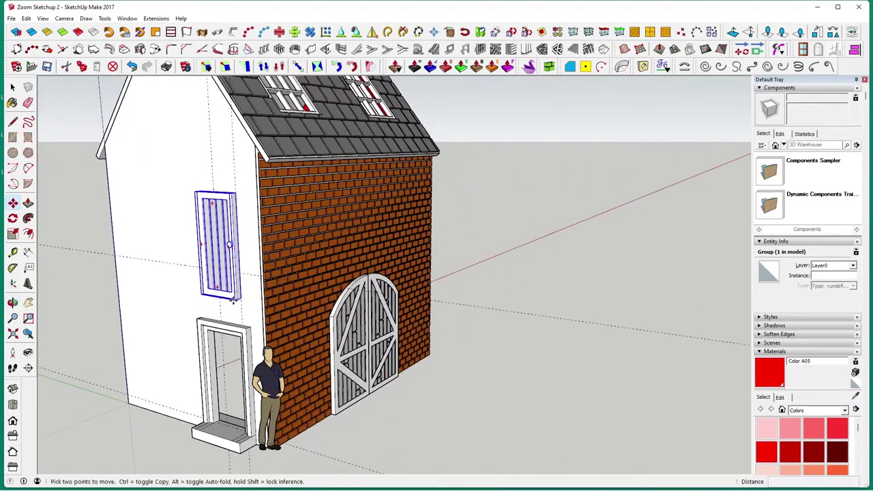
left_click(233, 301)
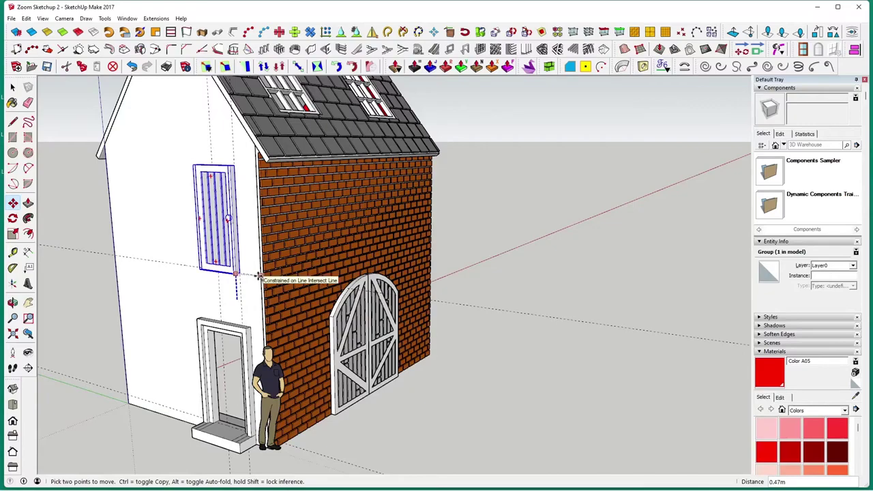
left_click(259, 277)
middle_click_drag(228, 249, 549, 281)
scroll(549, 281, "up", 5)
right_click(548, 281)
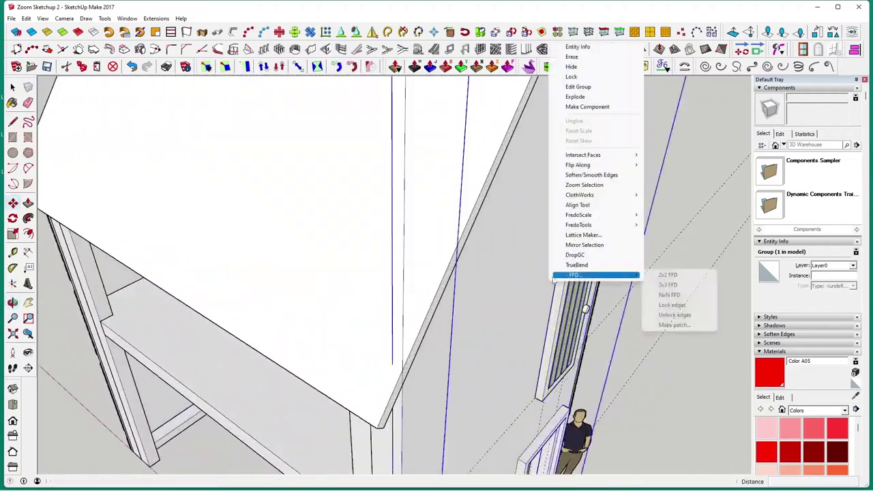
left_click(499, 316)
left_click(499, 312)
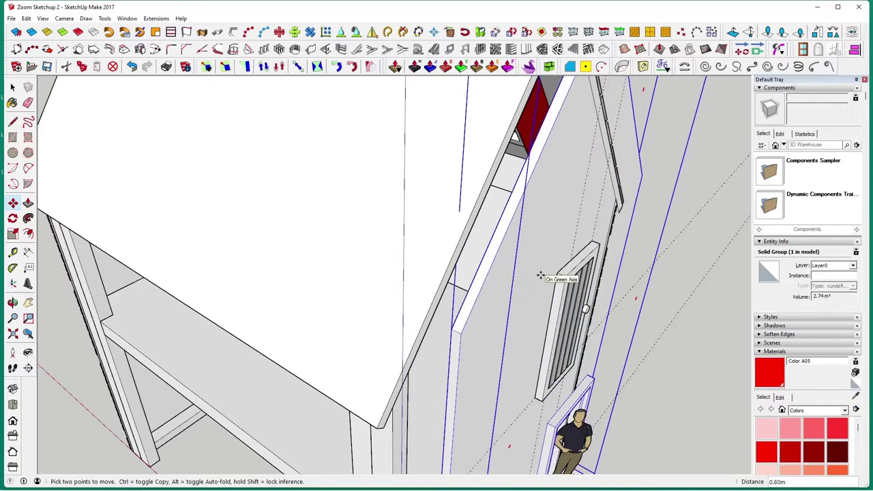
key("Escape")
key("space")
left_click(691, 407)
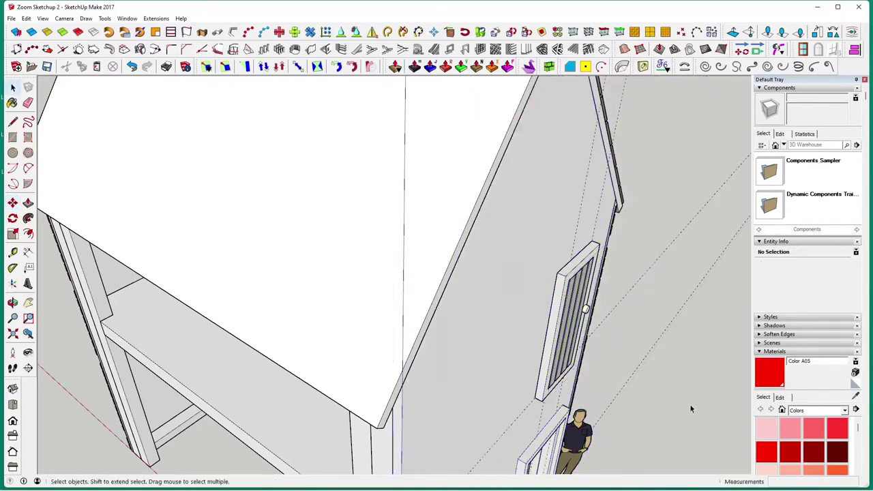
Move the upper door along the red axis so its back lines up with the side wall's outer face, and clear the selection
left_click(562, 317)
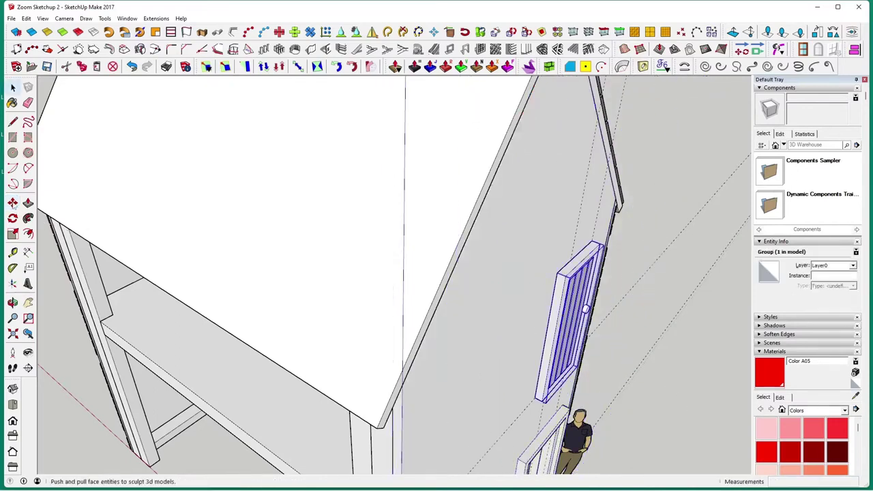
left_click(12, 202)
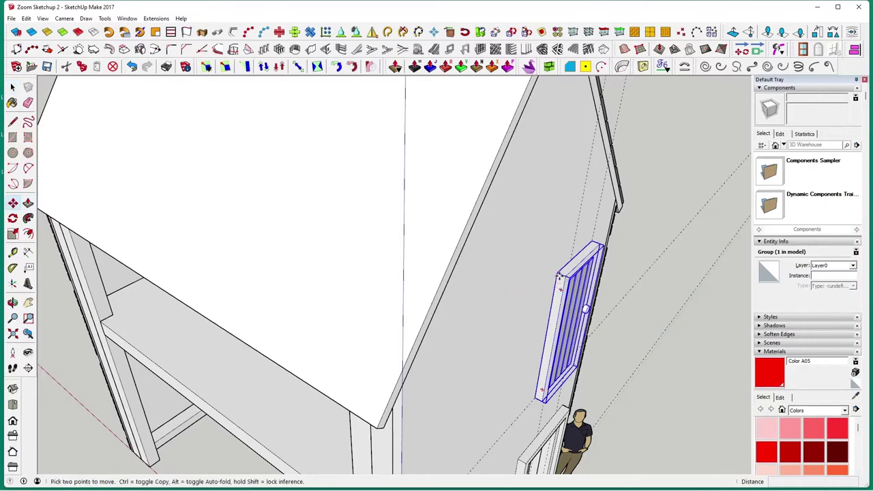
left_click(557, 274)
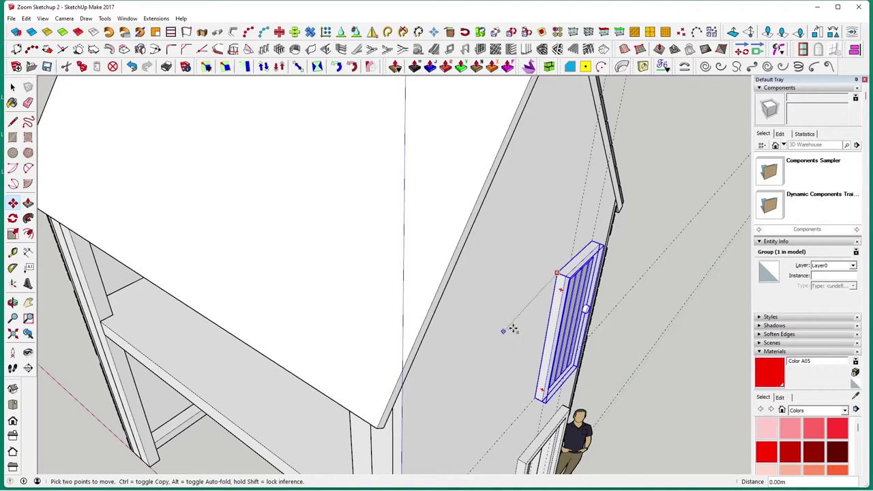
left_click(557, 274)
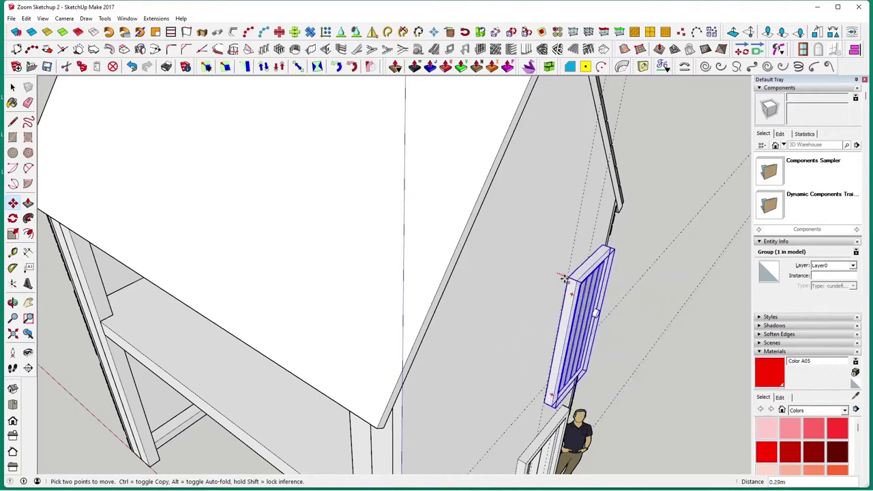
left_click(556, 273)
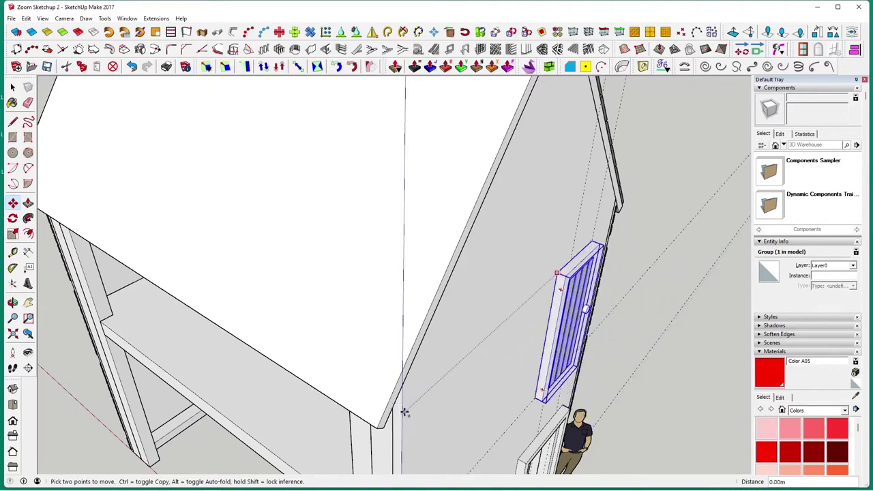
middle_click_drag(402, 409, 487, 250)
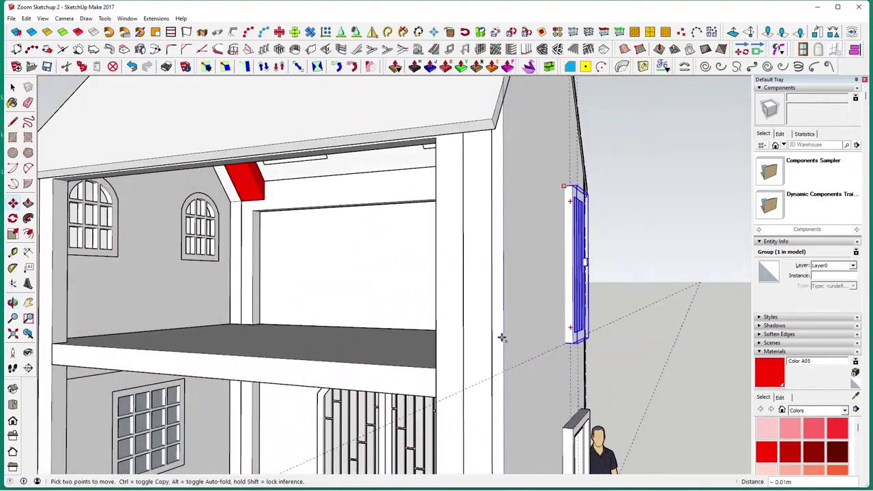
left_click(503, 298)
middle_click_drag(507, 162, 320, 194)
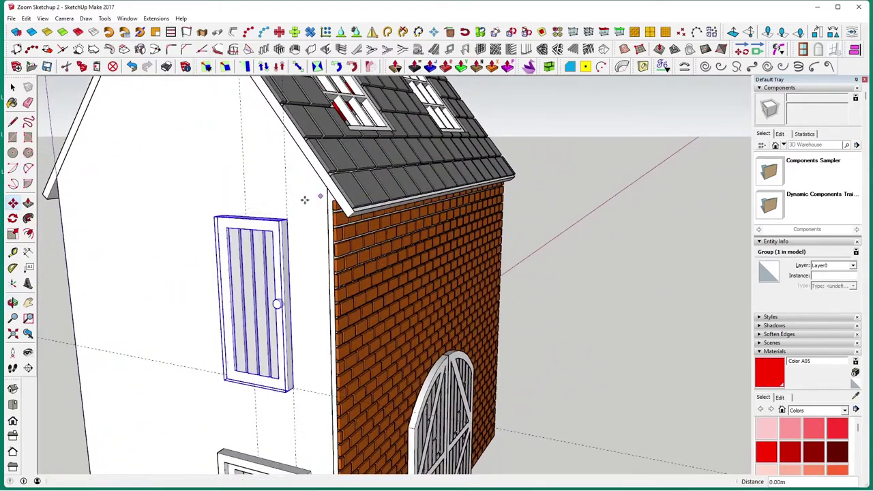
key("space")
middle_click_drag(336, 292, 546, 358)
left_click(574, 364)
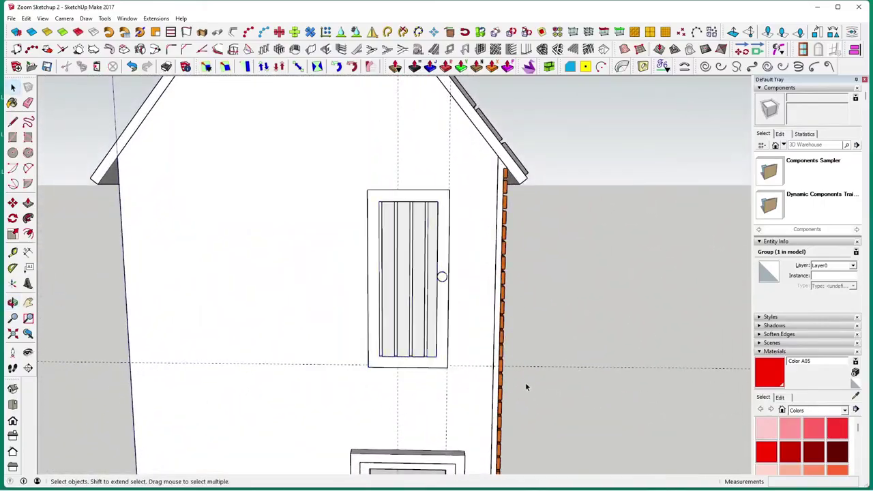
Move the upper door about 0.32 m towards the brick side so its knobless edge meets the vertical guide, and clear the selection
middle_click_drag(478, 376, 432, 366)
left_click(421, 364)
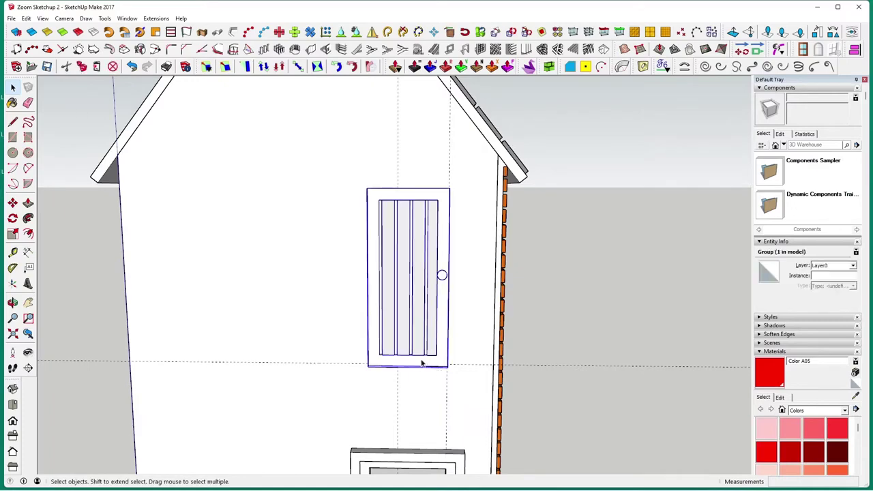
left_click(12, 203)
middle_click_drag(384, 401, 407, 273)
scroll(406, 273, "up", 3)
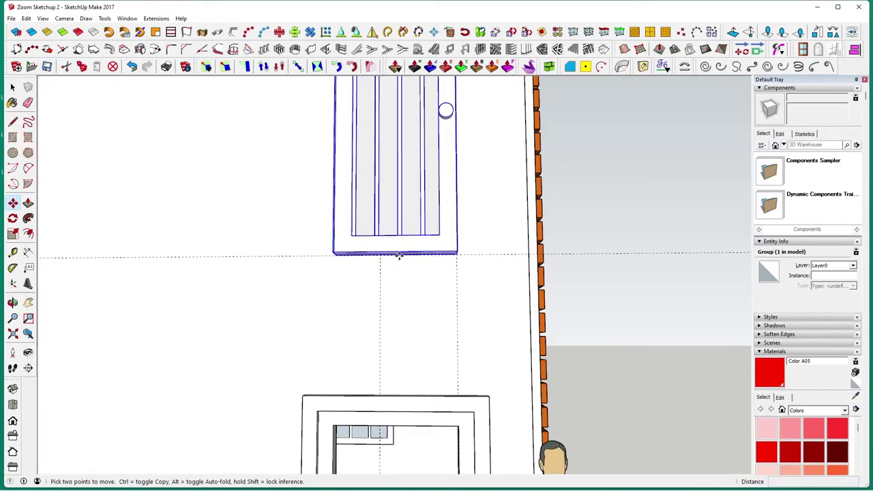
left_click(399, 255)
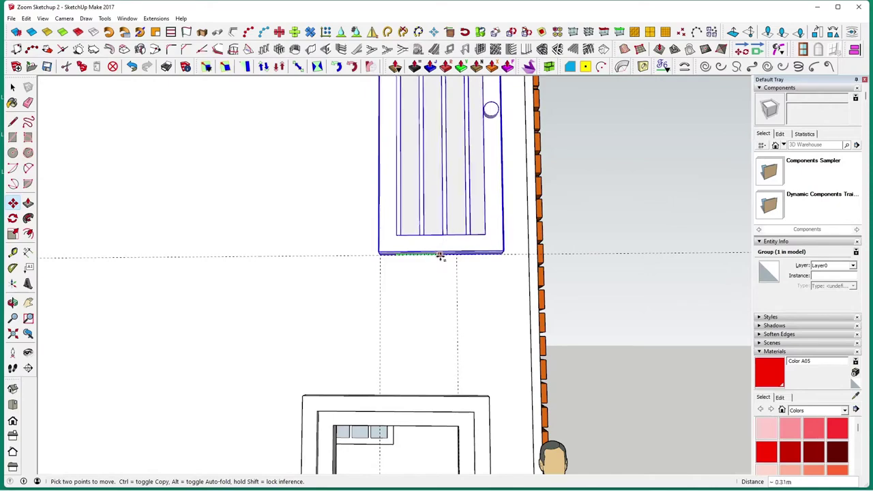
key("space")
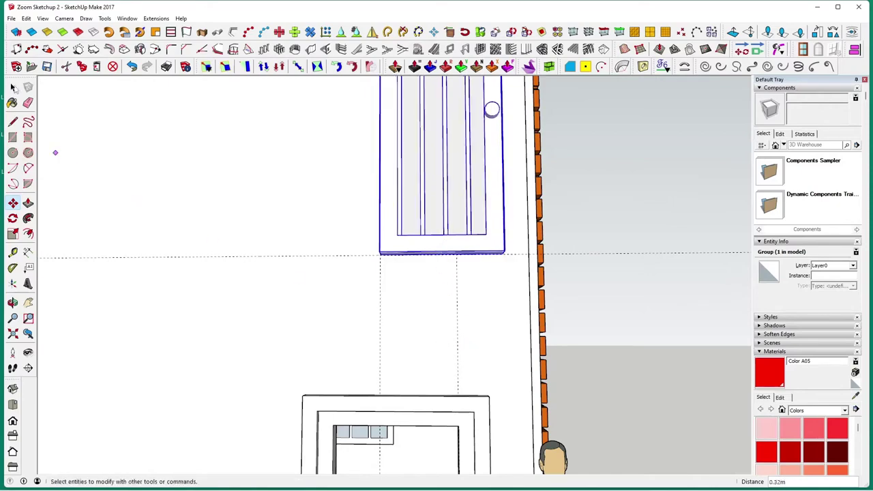
left_click(604, 362)
Flip the upper door group front to back and open it for editing
middle_click_drag(598, 337, 511, 388)
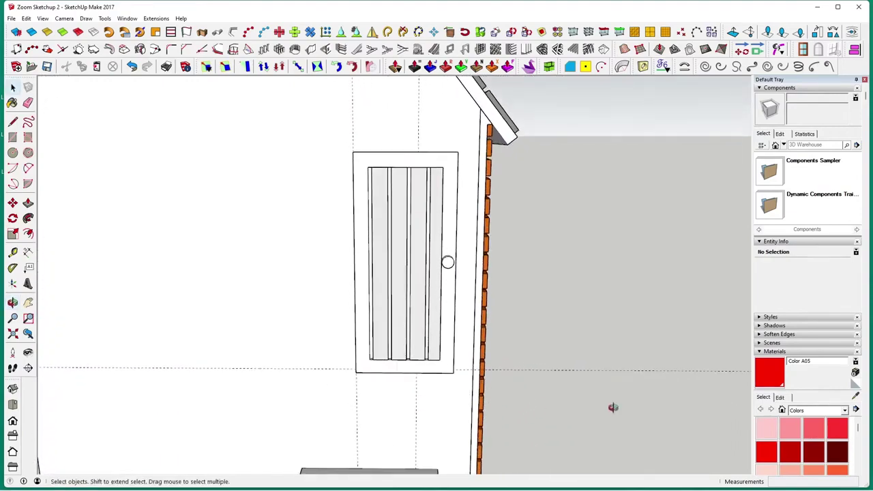
mouse_move(613, 407)
middle_mouse_down()
mouse_move(606, 425)
mouse_move(532, 459)
mouse_move(610, 414)
middle_mouse_up()
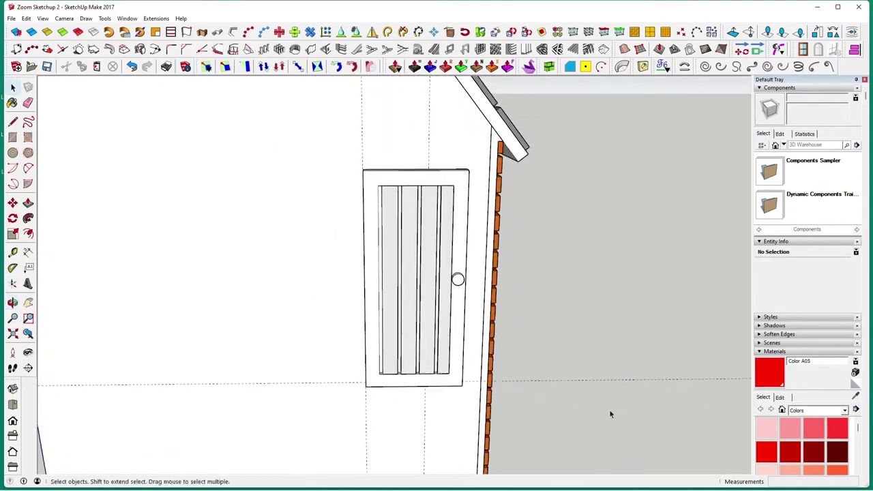
left_click(420, 289)
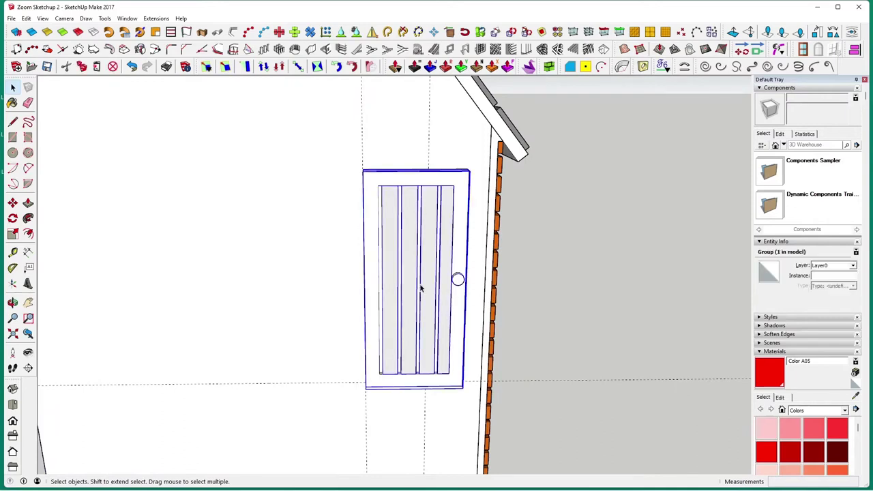
right_click(420, 289)
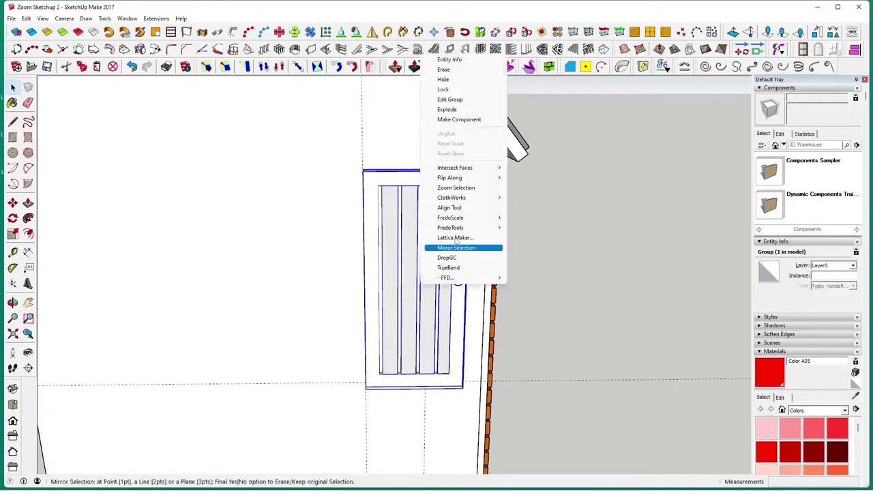
mouse_move(467, 180)
left_click(538, 179)
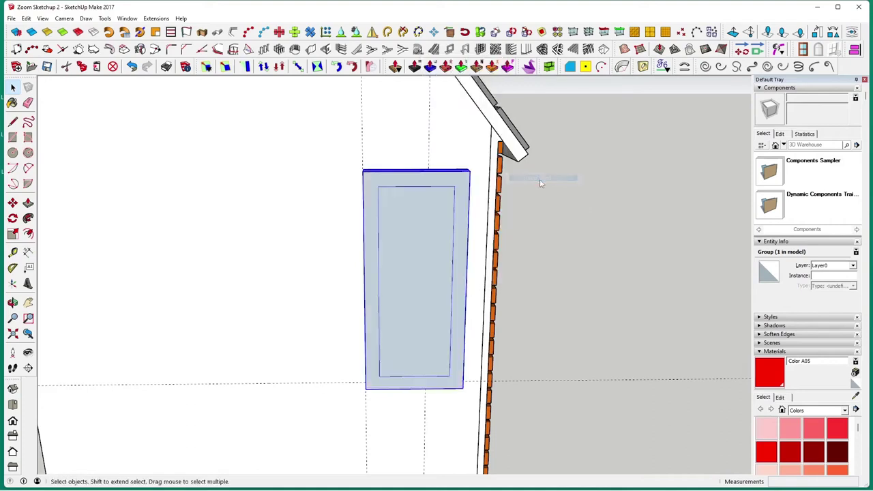
double_click(434, 287)
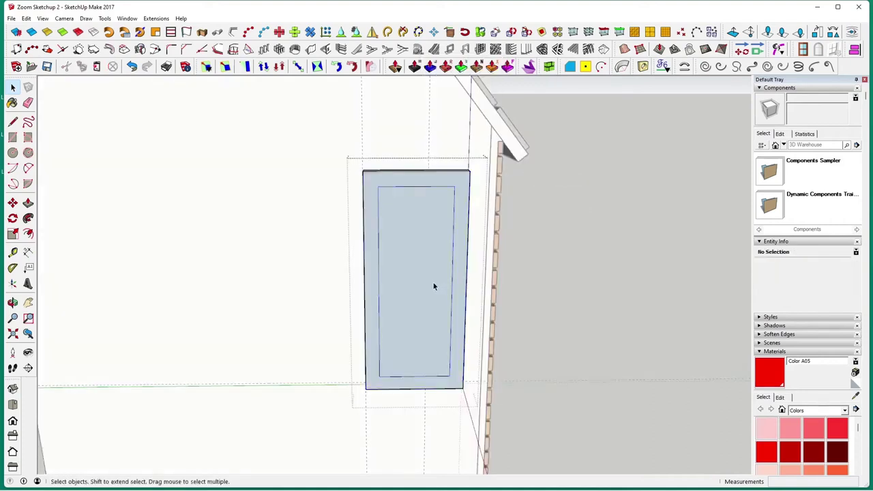
Copy the outer rim face with its edges from the upper door's back, and close the door group
left_click(434, 285)
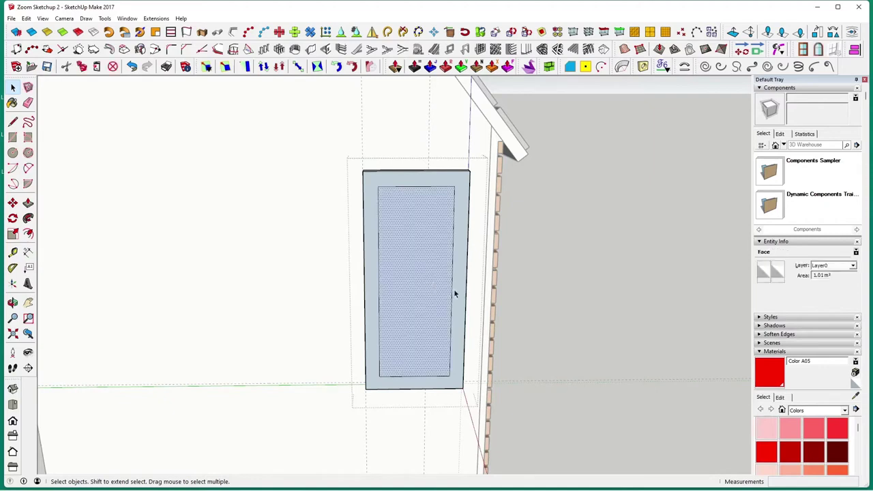
left_click(457, 292)
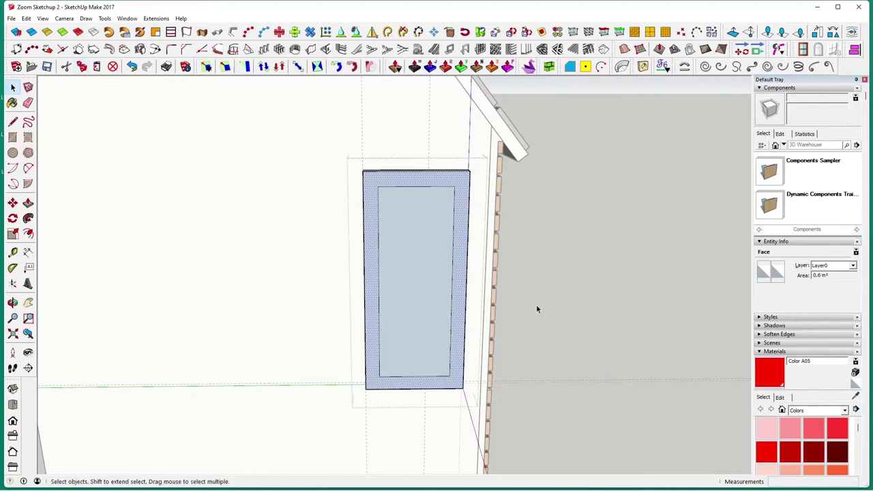
left_click(586, 330)
left_click(558, 319)
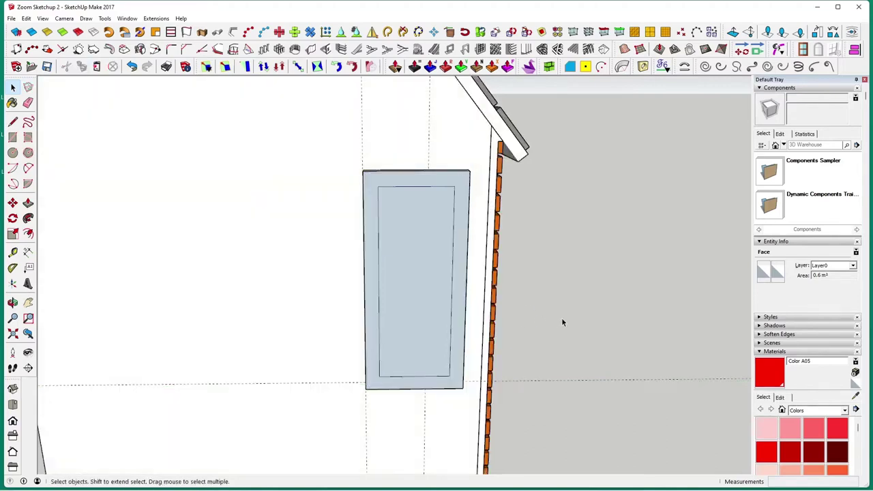
Flip the upper door along the group's red axis so its clad side with the knob faces outward, and clear the selection
right_click(424, 268)
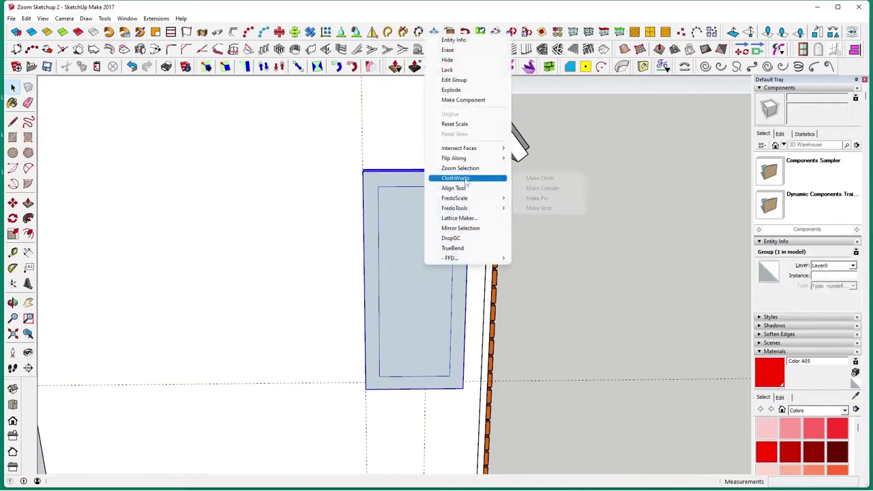
mouse_move(473, 160)
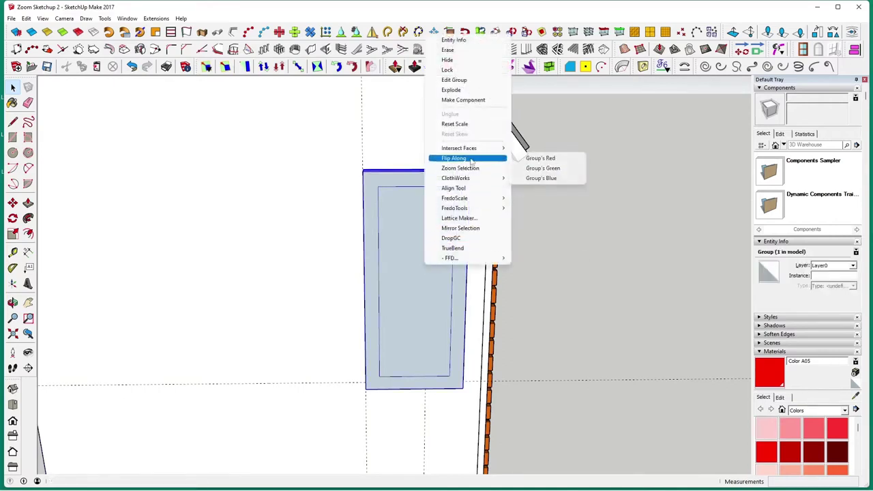
left_click(542, 159)
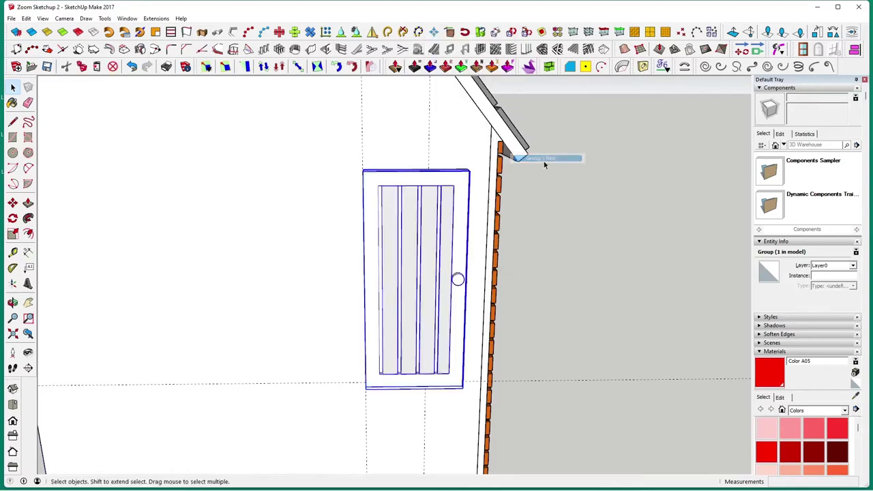
left_click(565, 291)
middle_click_drag(565, 291, 446, 273)
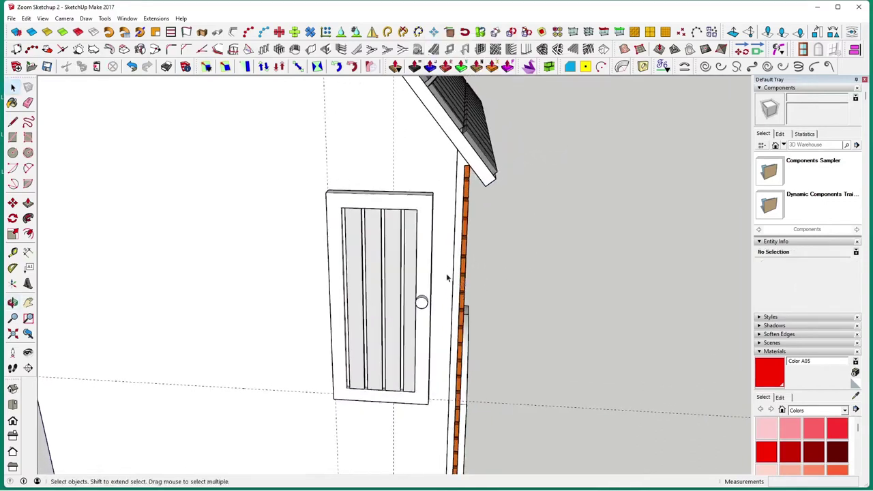
Hide the upper door group and paste the copied rim in place on the side wall
right_click(407, 261)
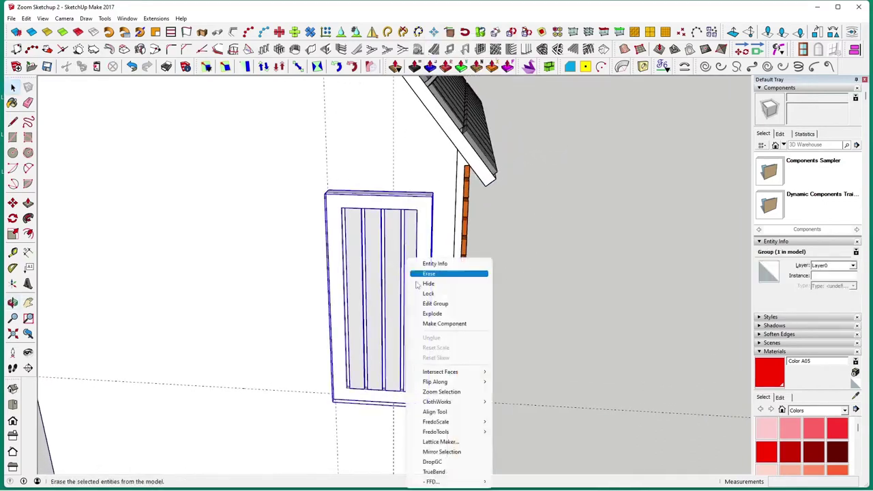
left_click(421, 284)
left_click(26, 19)
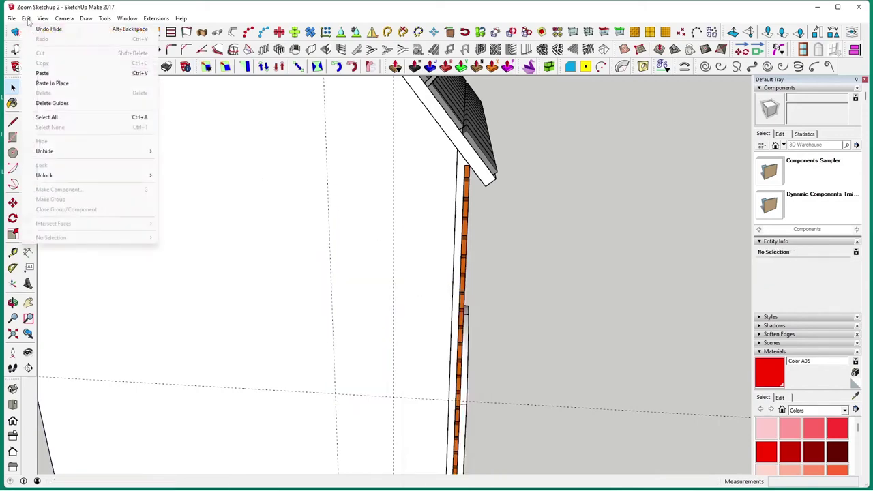
left_click(58, 84)
middle_click_drag(389, 267, 205, 234)
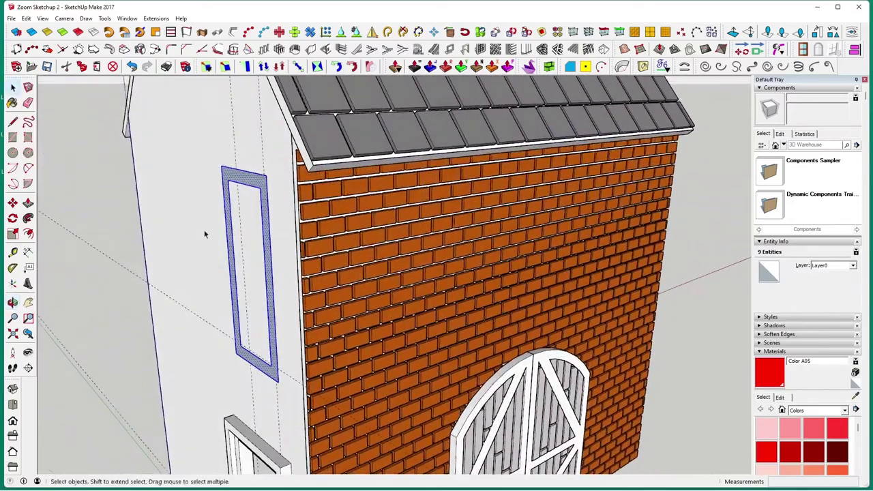
Move the pasted rim about 0.15 m along the red axis so it lies flush with the side wall's outer face
scroll(238, 235, "up", 2)
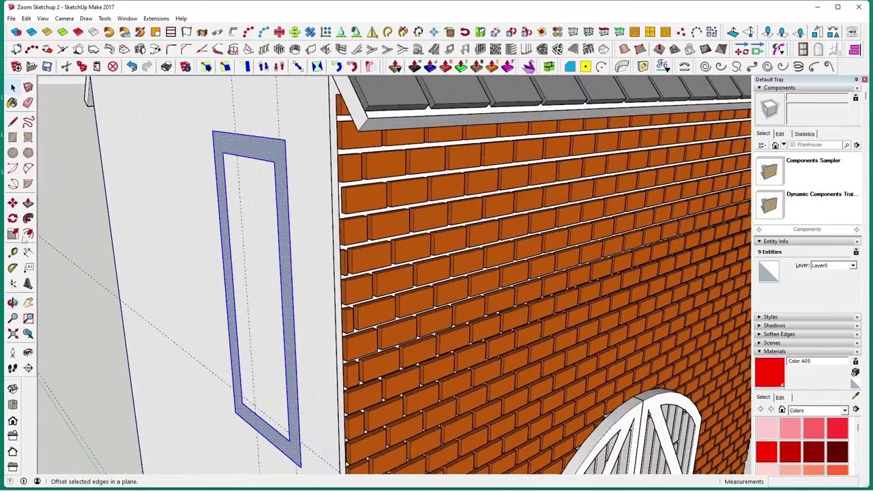
left_click(13, 202)
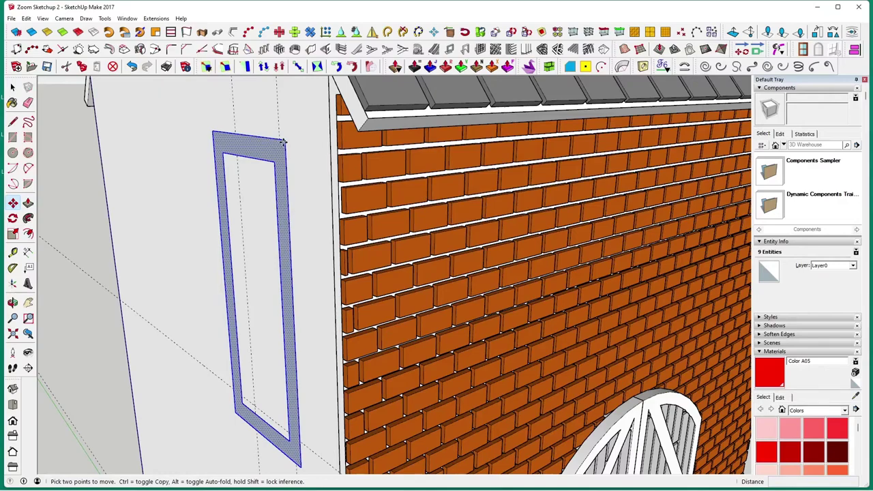
left_click(284, 141)
left_click(328, 106)
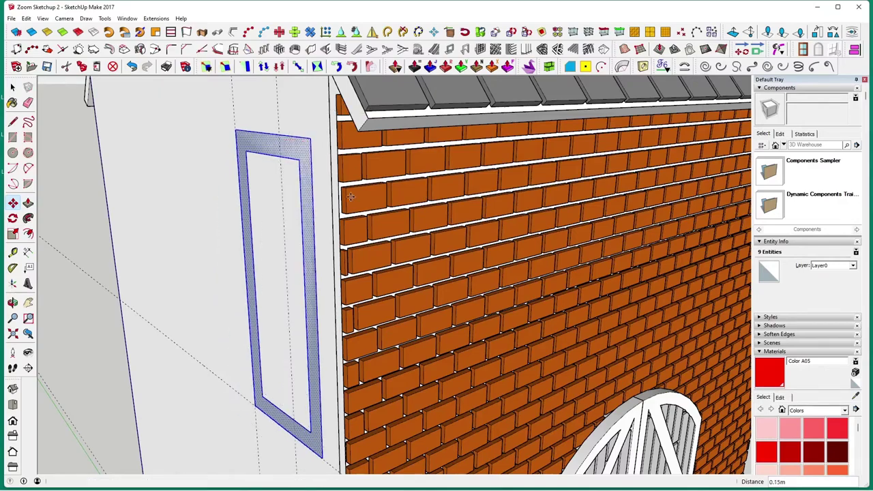
Cut the rim and paste it in place inside the side wall group so it becomes part of the wall face
middle_click_drag(351, 196, 453, 261)
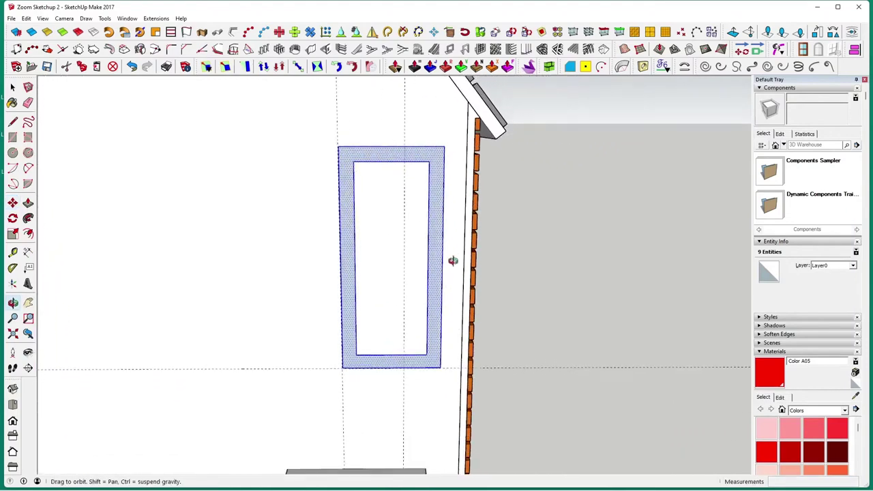
key("space")
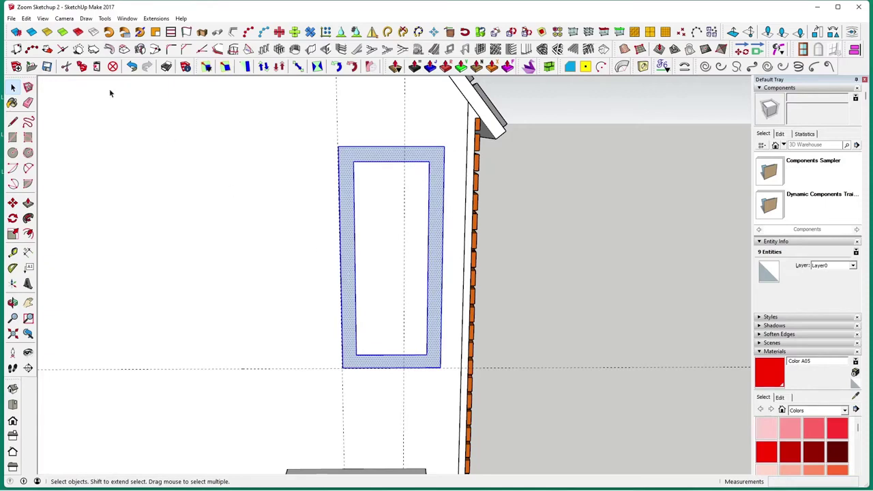
left_click(66, 66)
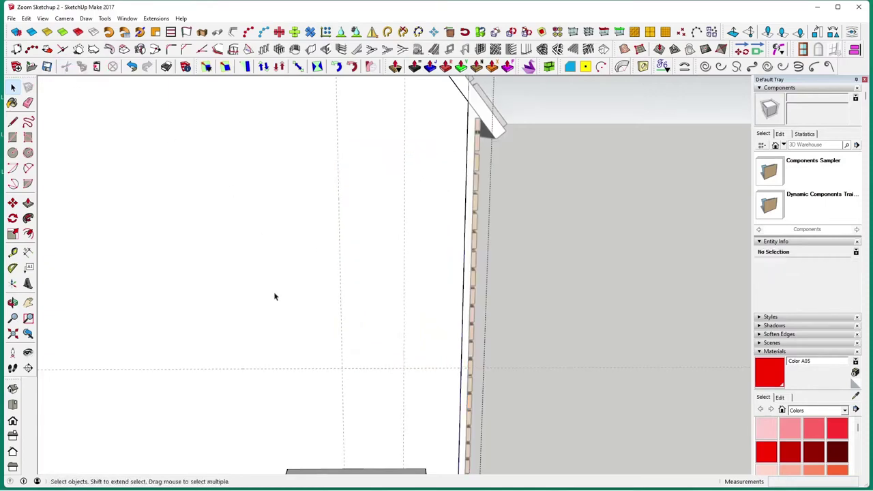
left_click(275, 298)
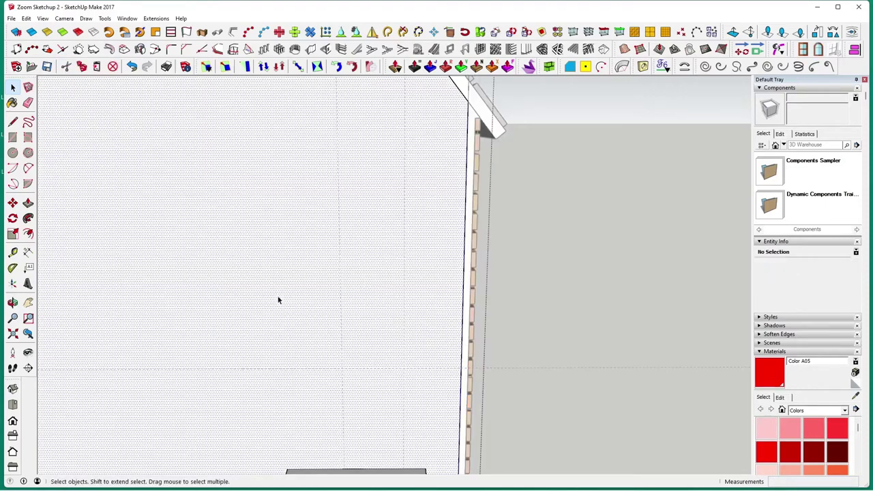
left_click(26, 21)
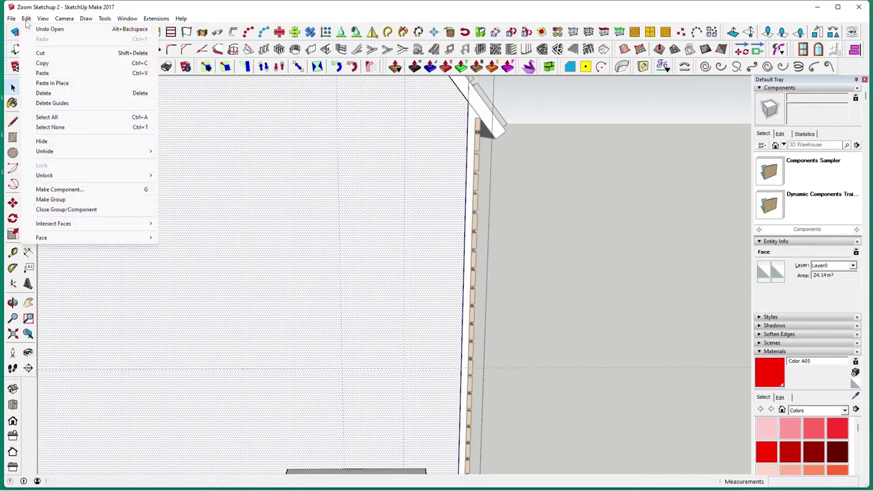
left_click(70, 83)
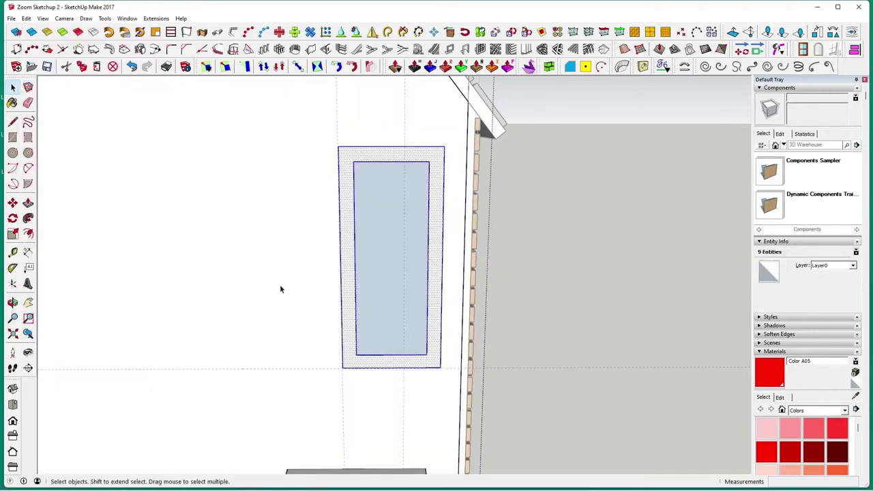
left_click(280, 289)
left_click(383, 287)
left_click(434, 298)
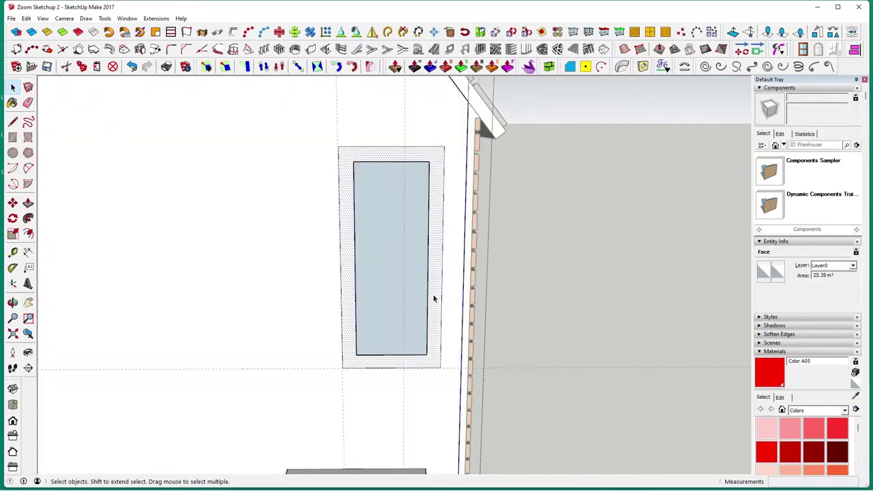
mouse_move(434, 299)
middle_mouse_down()
mouse_move(436, 320)
mouse_move(427, 311)
middle_mouse_up()
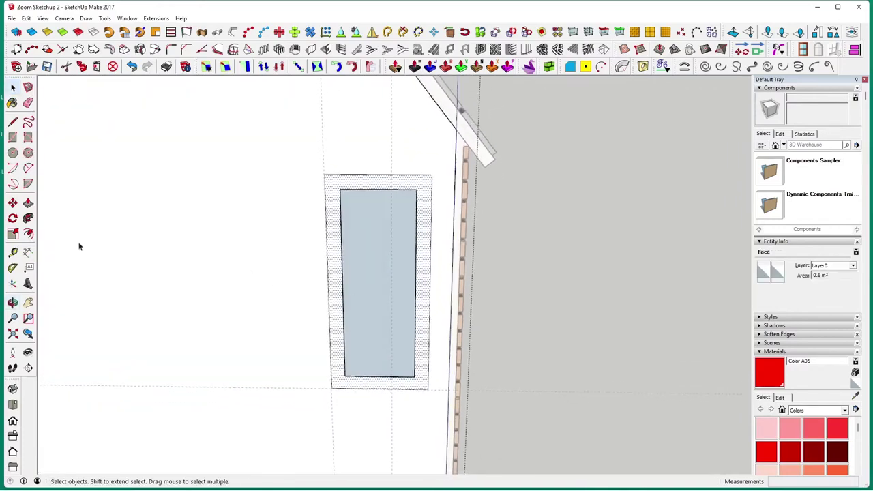
left_click(28, 233)
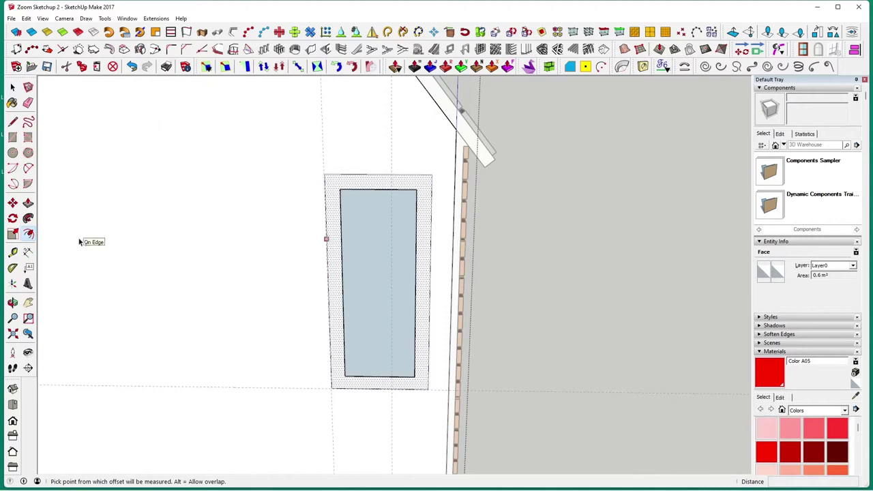
key("space")
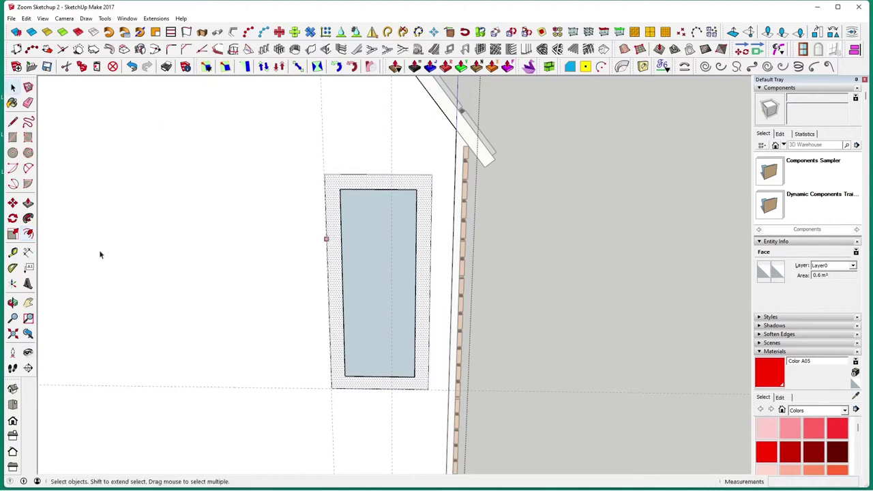
Offset the rim's two outer vertical edges and its top edge outward by about 0.10 m to outline the door frame
left_click(328, 302)
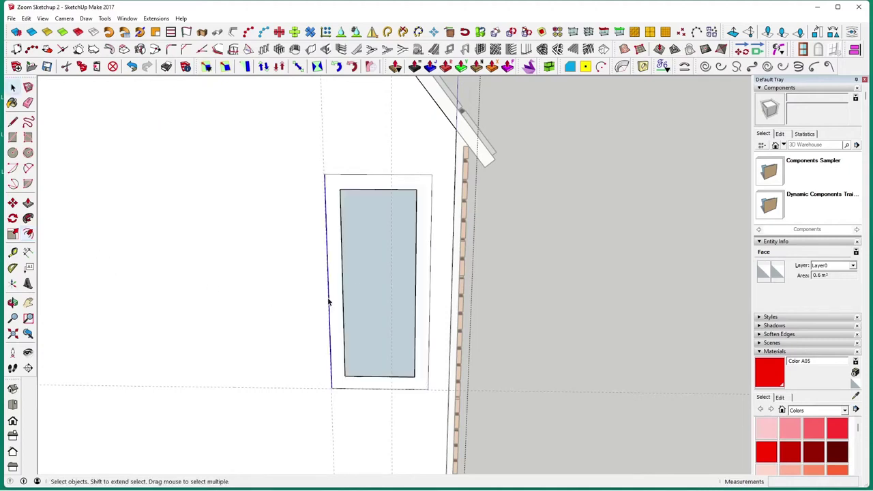
left_click(374, 174, "shift")
left_click(432, 224, "shift")
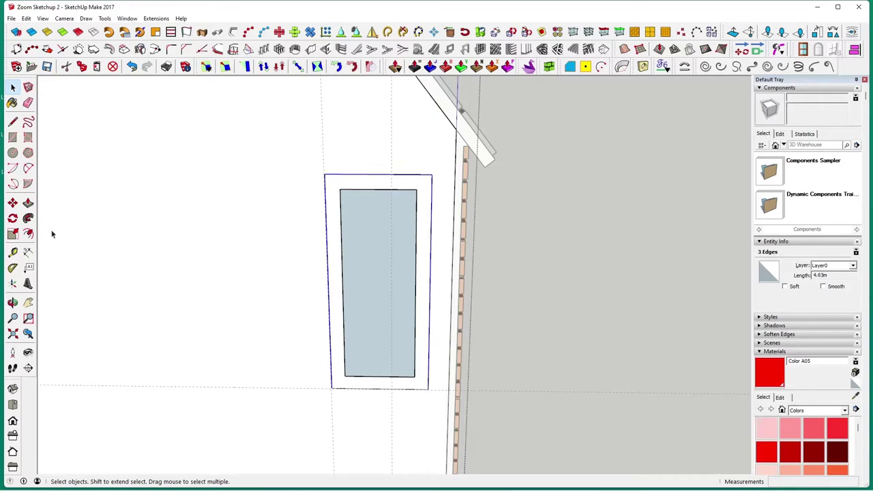
left_click(28, 233)
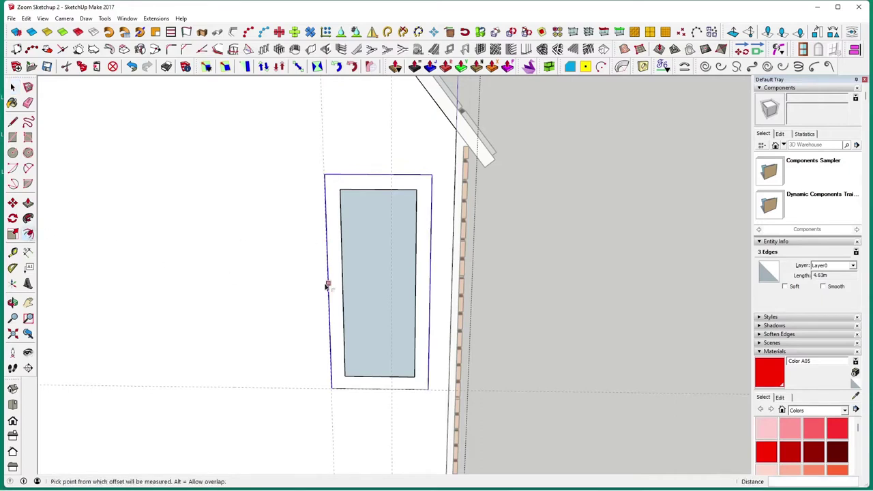
left_click(328, 285)
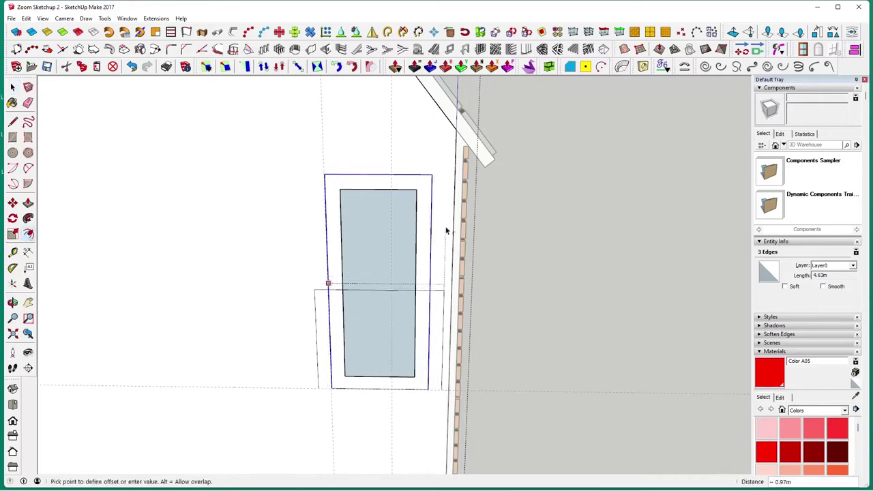
left_click(336, 255)
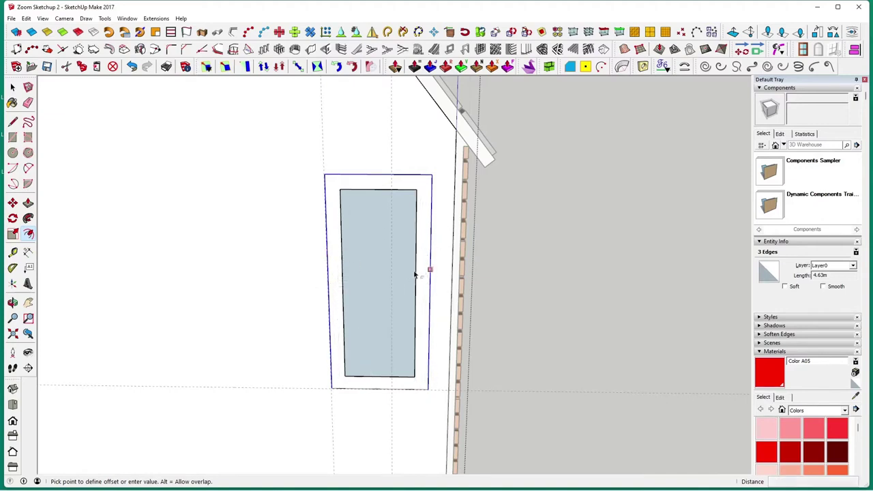
left_click(429, 271)
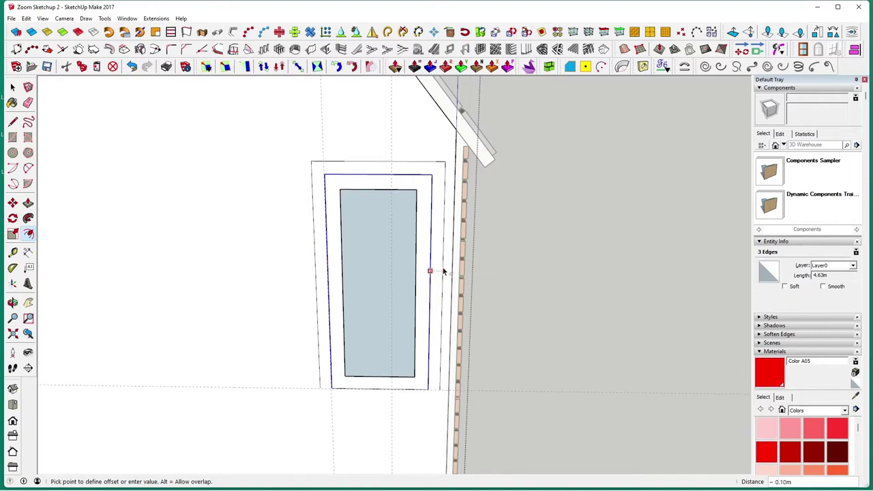
left_click(443, 271)
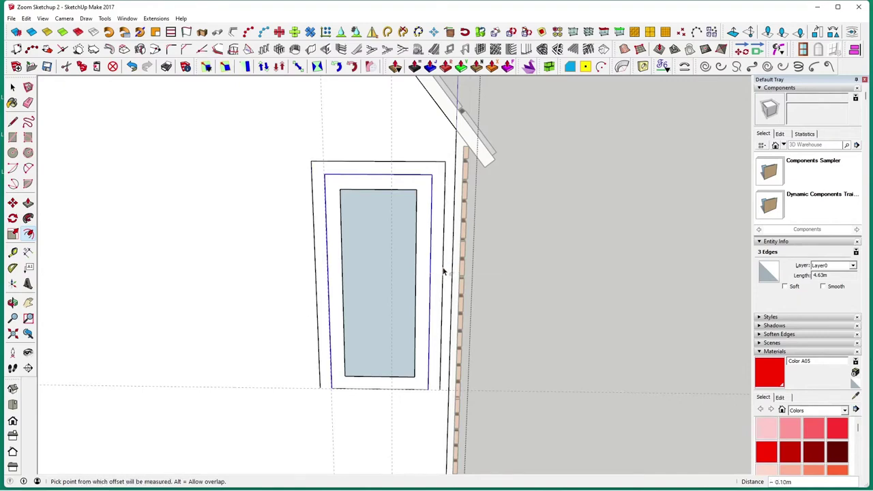
left_click(12, 88)
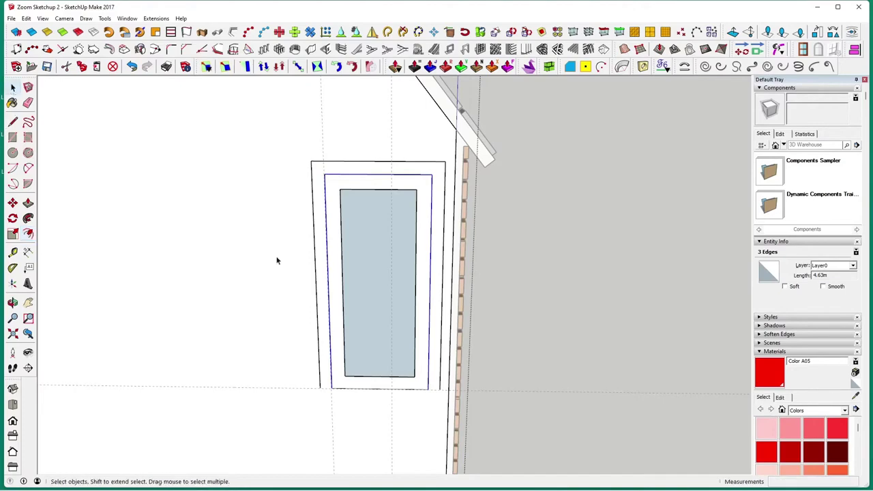
Draw a line about 1.06 m long along the landing-level guide, joining the two lower ends of the offset frame outline
middle_click_drag(277, 260, 348, 315)
middle_click_drag(260, 341, 263, 317)
scroll(264, 318, "up", 2)
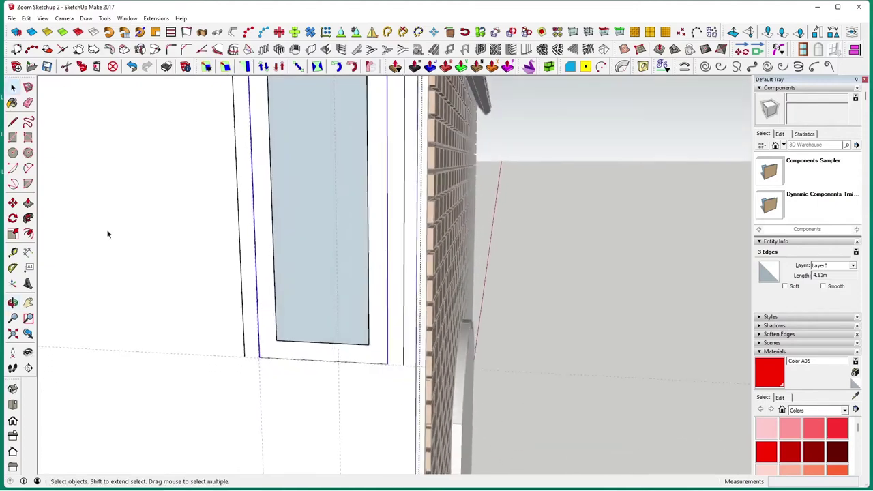
left_click(12, 121)
left_click(247, 360)
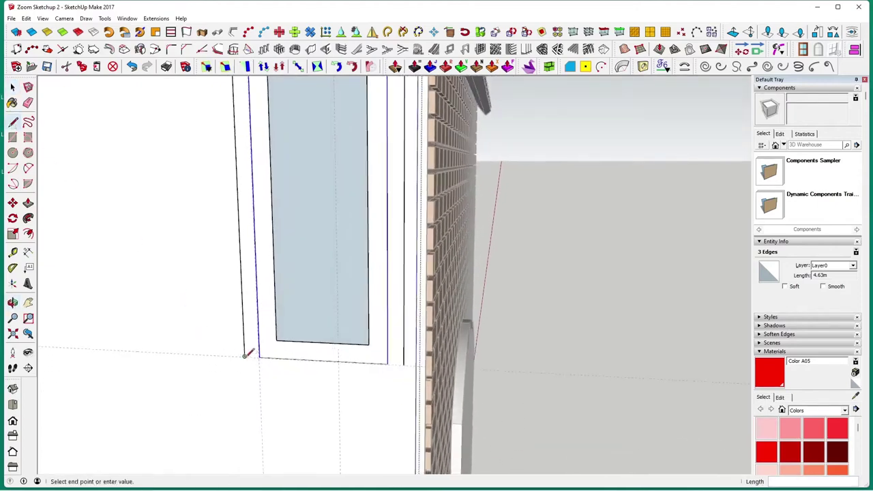
left_click(403, 364)
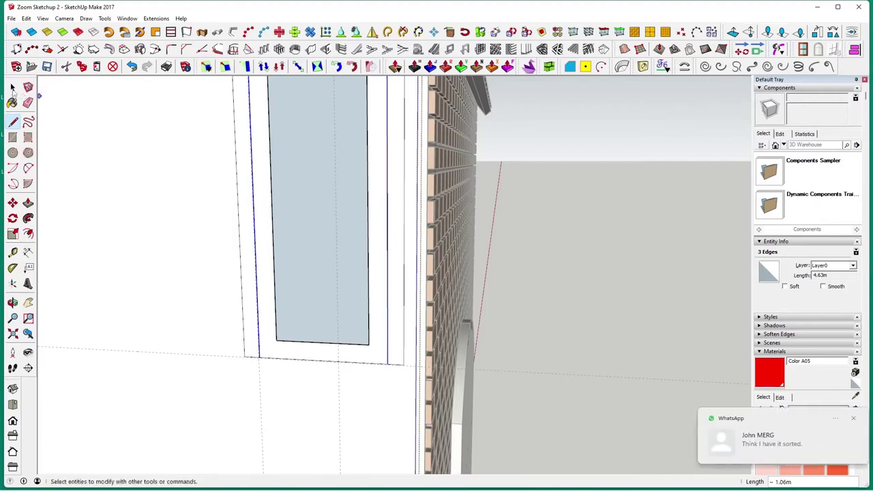
left_click(12, 88)
middle_click_drag(349, 194, 347, 236)
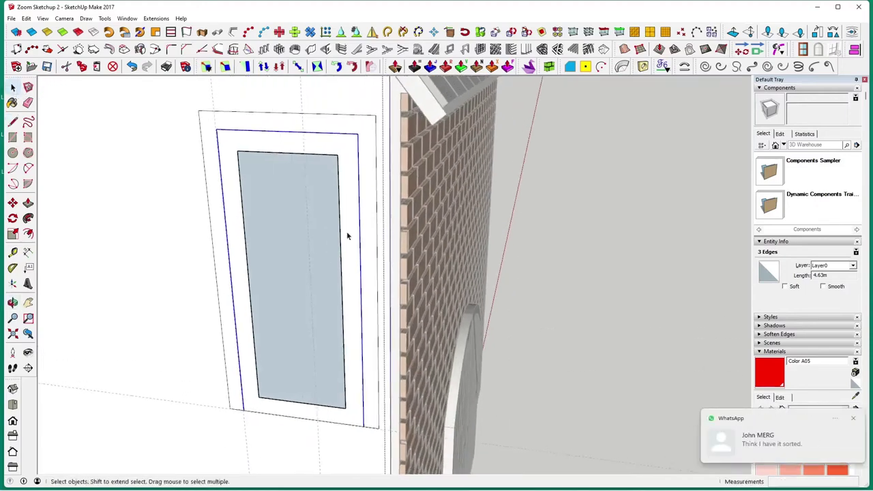
Push/Pull the outer frame face around the upper door opening 0.10 m out from the side wall
left_click(347, 236)
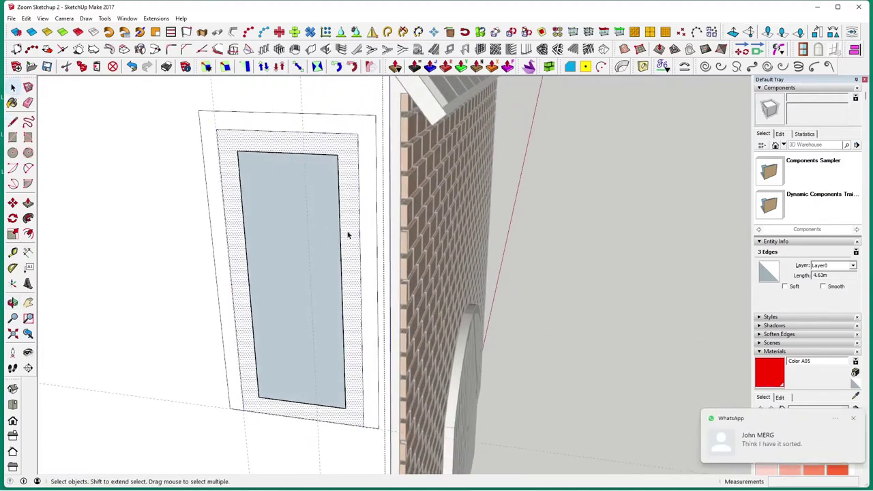
left_click(371, 194)
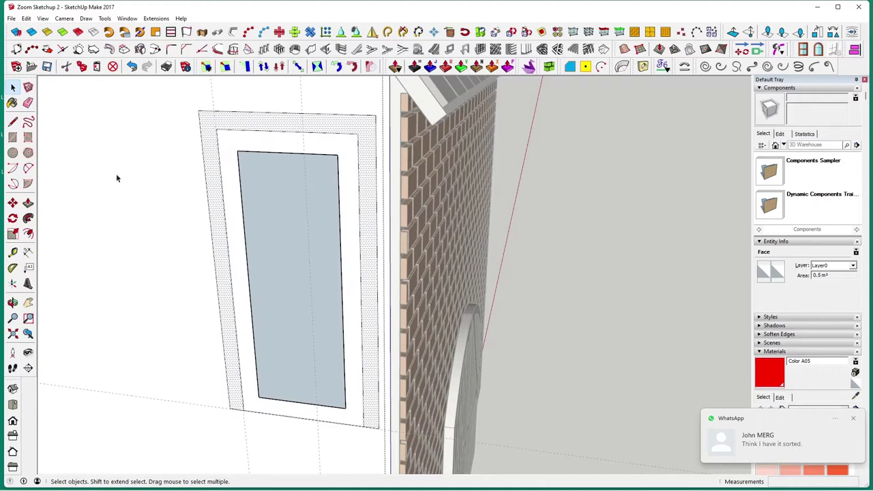
left_click(28, 203)
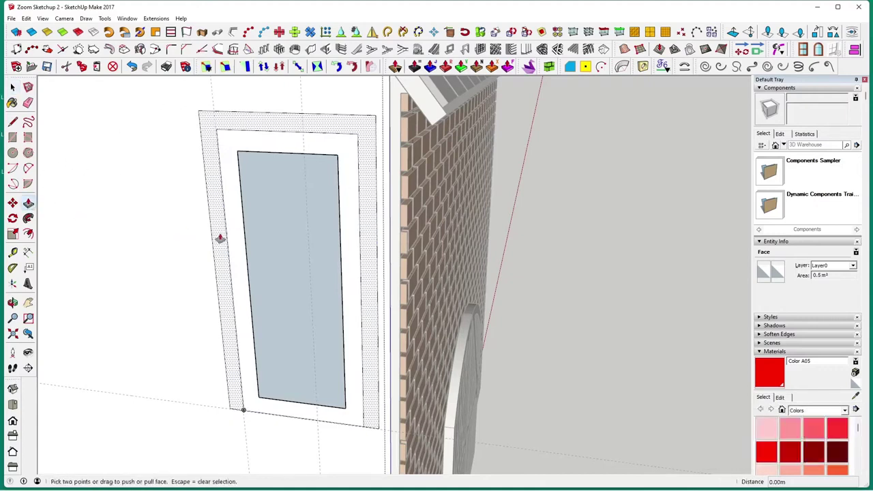
left_click(220, 238)
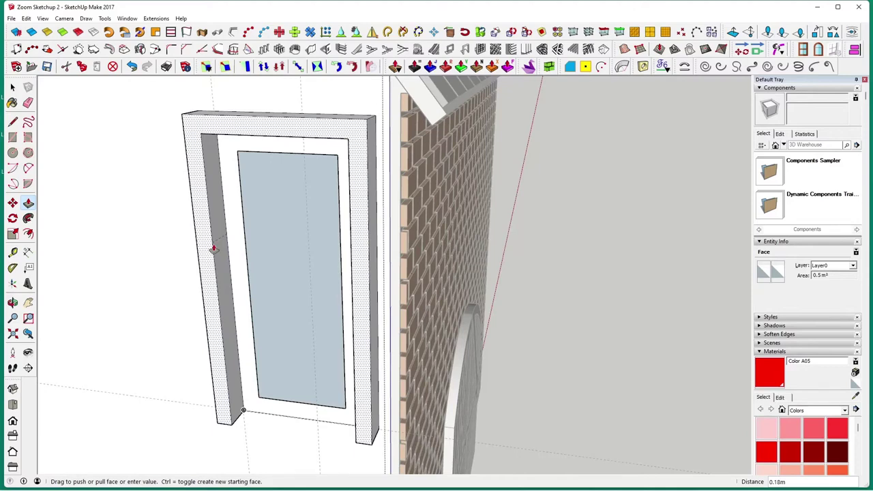
key("Return")
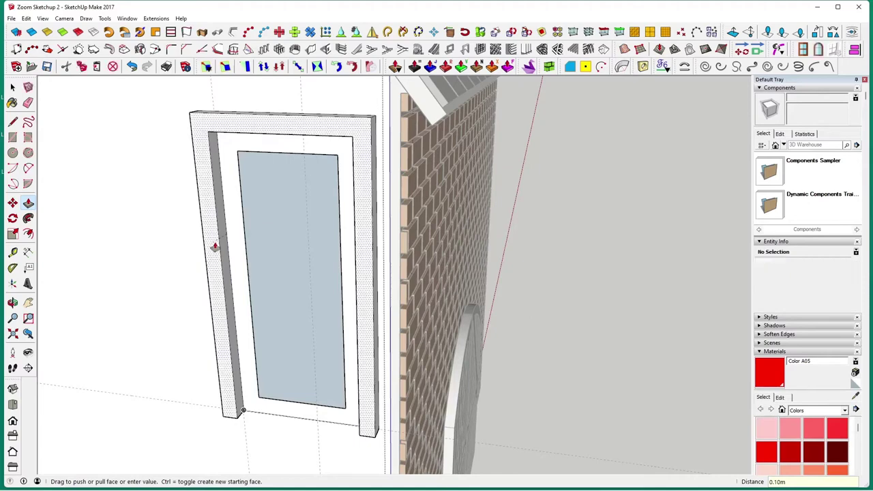
Try to delete the wall face seen through the upper door opening
left_click(12, 88)
middle_click_drag(260, 300, 323, 277)
left_click(323, 275)
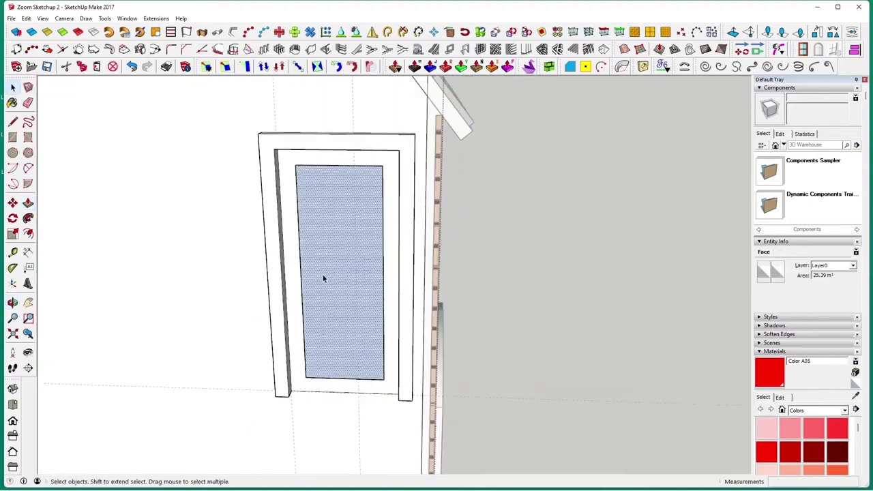
key("Delete")
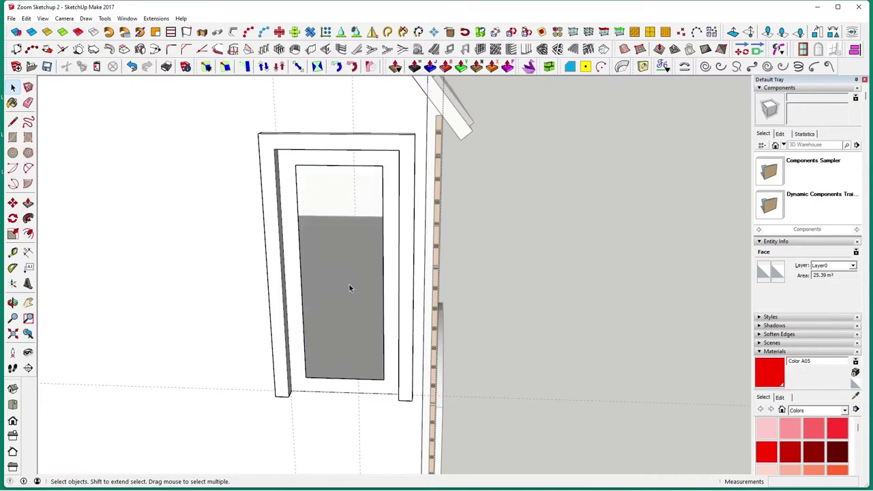
key("ctrl+z")
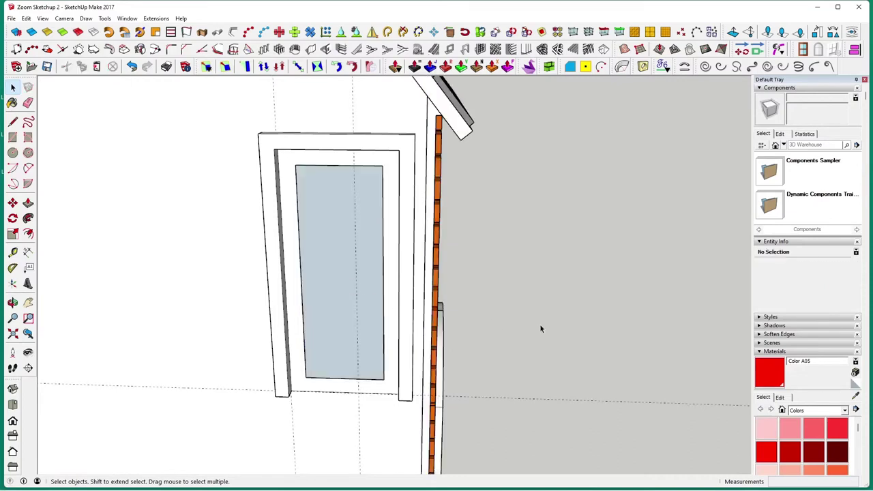
Unhide all hidden objects to bring back the staircase and the upper door
scroll(516, 351, "down", 6)
middle_click_drag(468, 351, 547, 304)
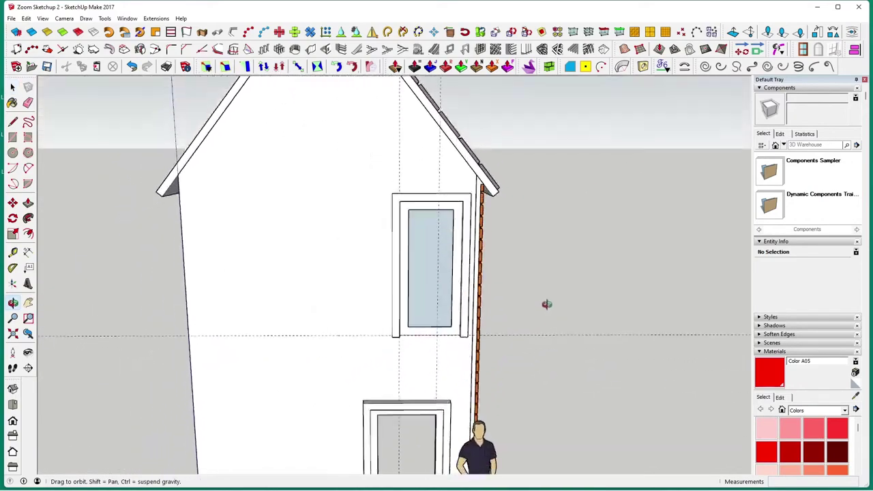
left_click(26, 19)
mouse_move(67, 153)
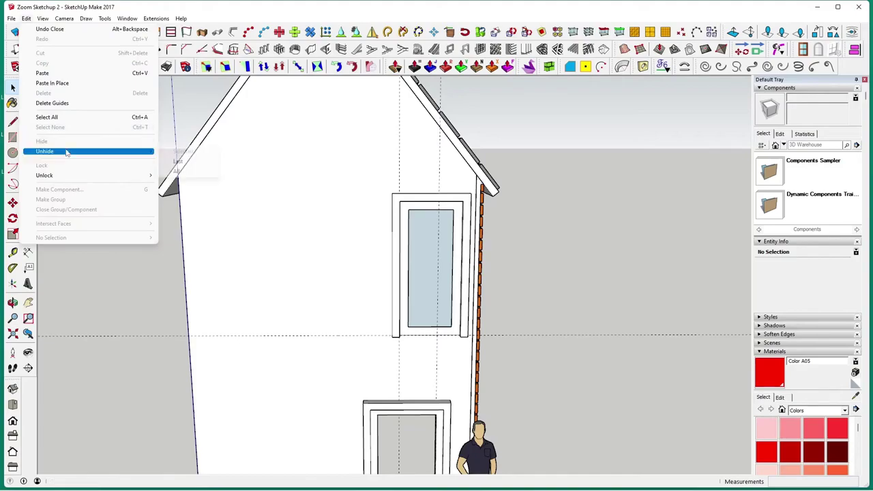
left_click(186, 171)
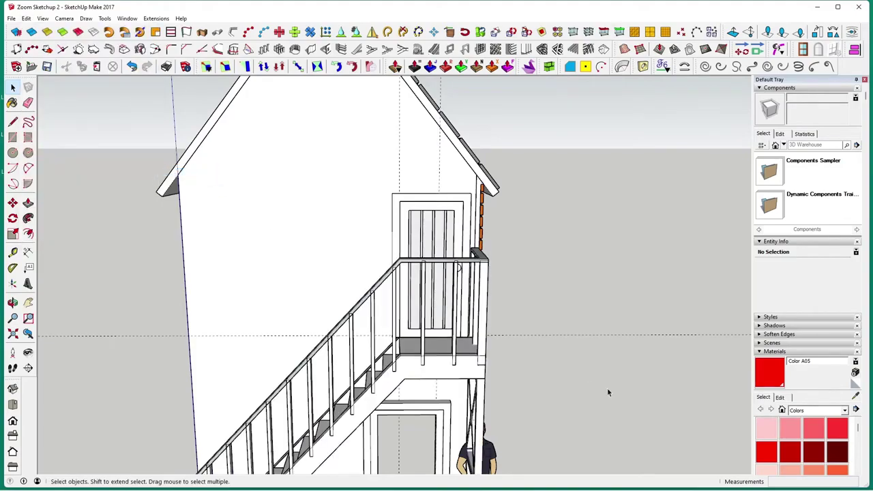
Move the upper door 0.05 m along the red axis into the side wall opening
middle_click_drag(616, 393, 286, 308)
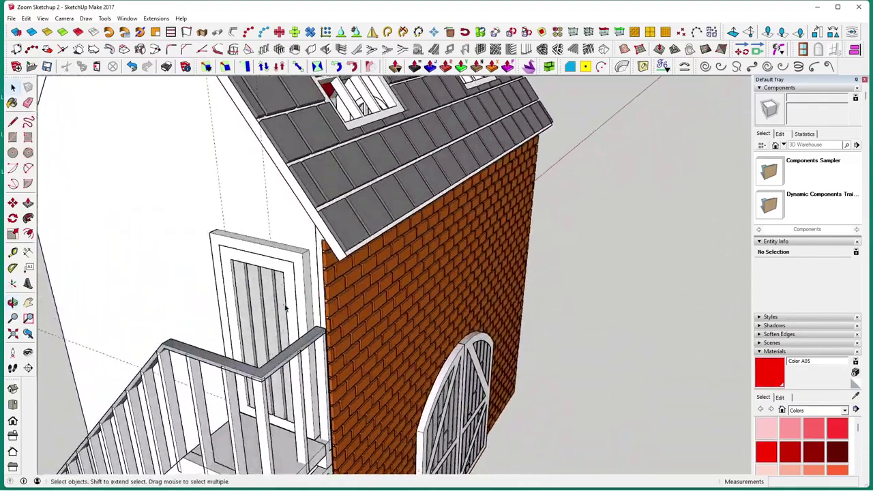
middle_click_drag(287, 278, 512, 259)
scroll(559, 323, "up", 2)
scroll(415, 280, "down", 5)
left_click(512, 259)
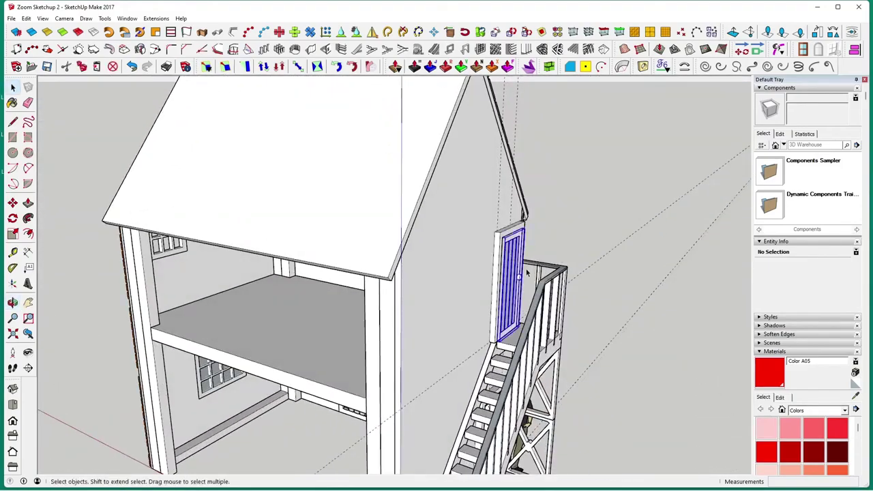
left_click(13, 203)
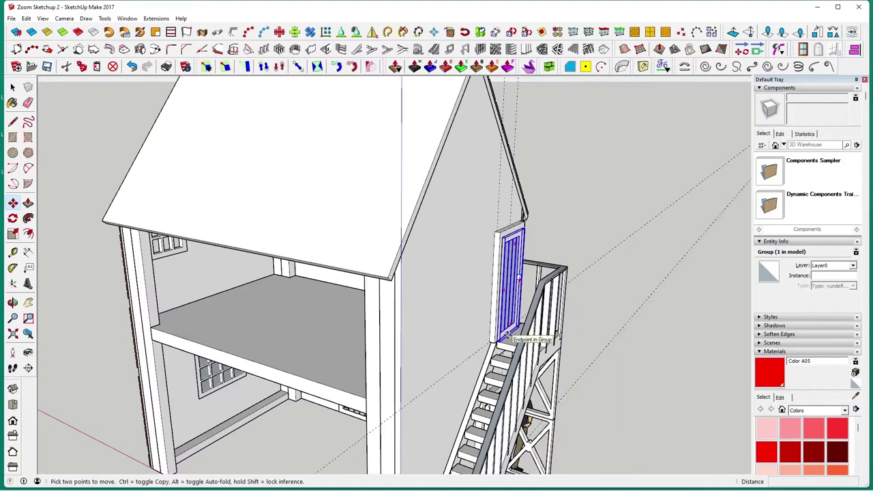
left_click(508, 335)
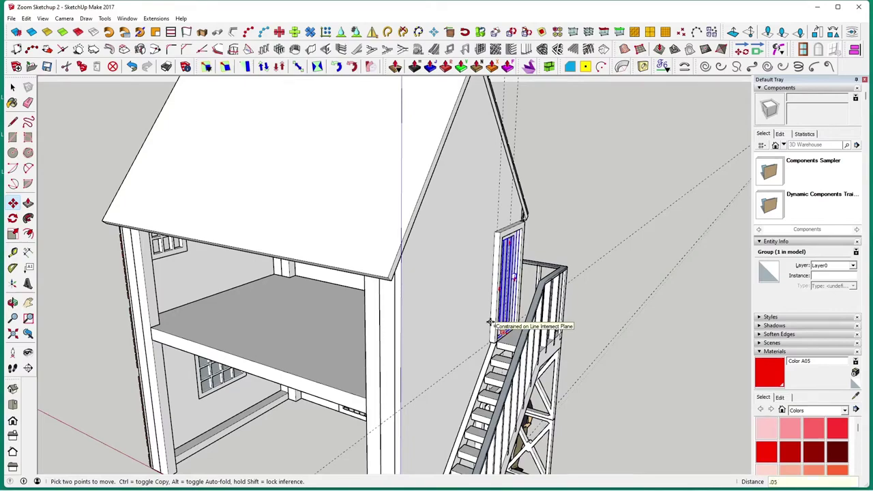
key("Return")
left_click(14, 87)
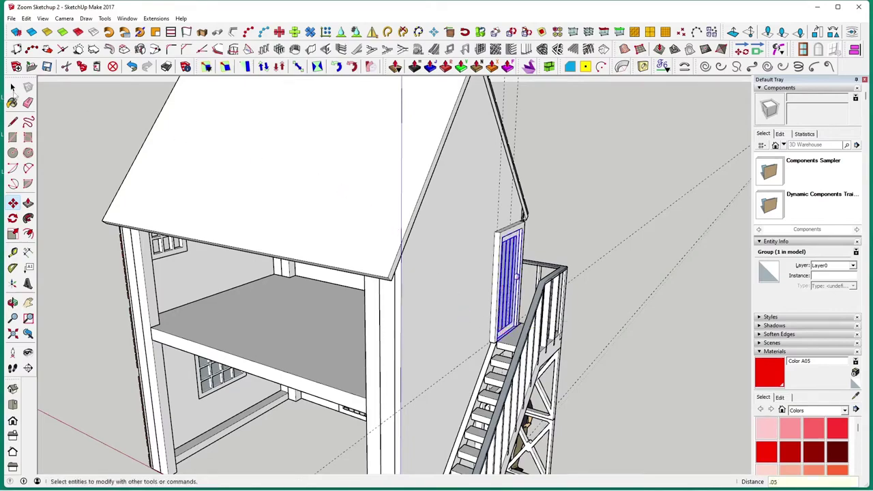
Examine from several angles how the upper door sits in its frame and meets the landing
middle_click_drag(300, 212, 354, 211)
left_click_drag(395, 190, 286, 205)
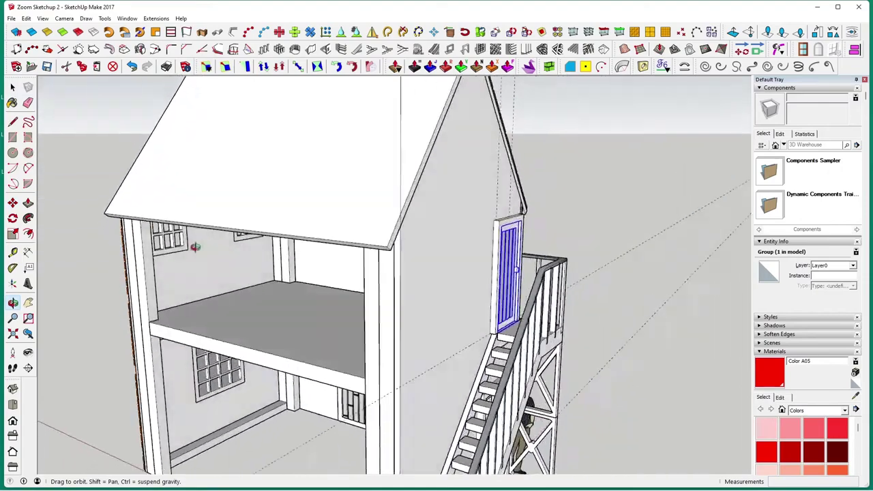
key("m")
key("space")
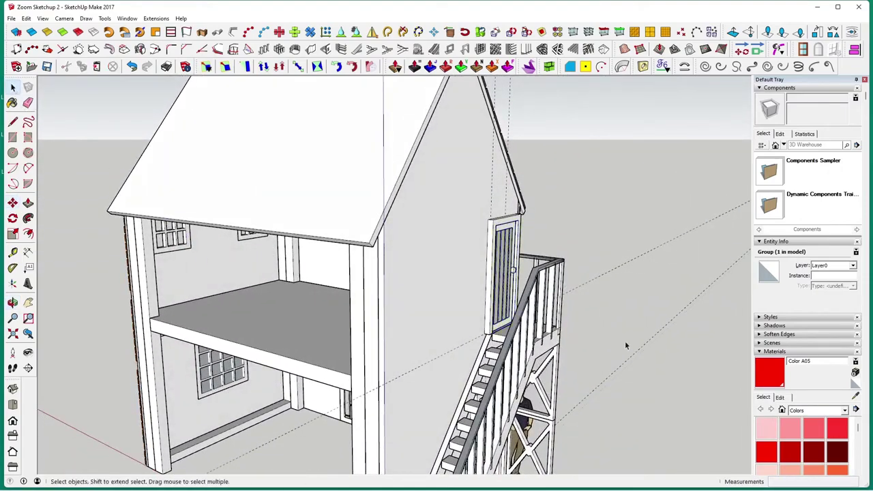
left_click(625, 340)
key("o")
left_click_drag(625, 363, 409, 324)
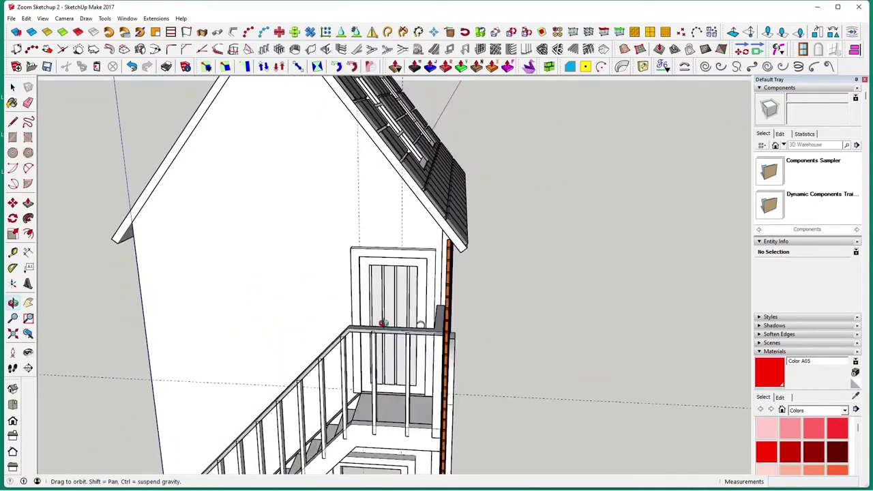
key("space")
scroll(427, 339, "up", 3)
middle_click_drag(427, 339, 473, 345)
scroll(428, 402, "up", 2)
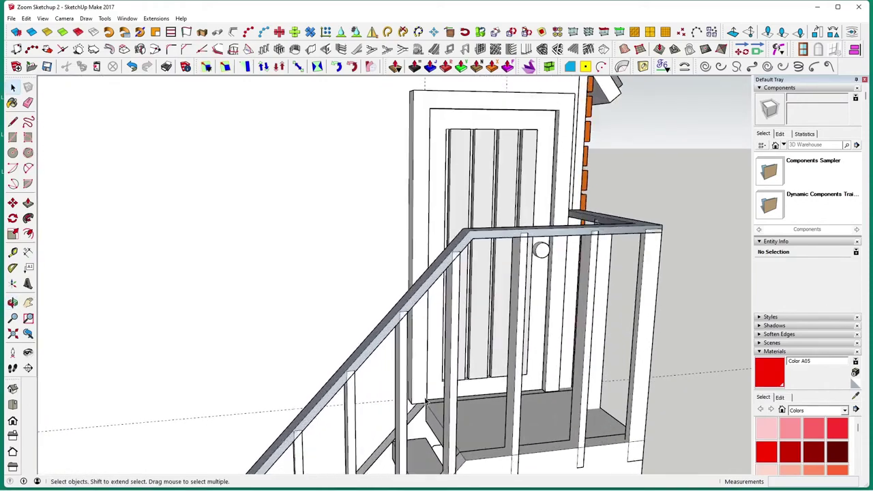
middle_click_drag(425, 399, 403, 381)
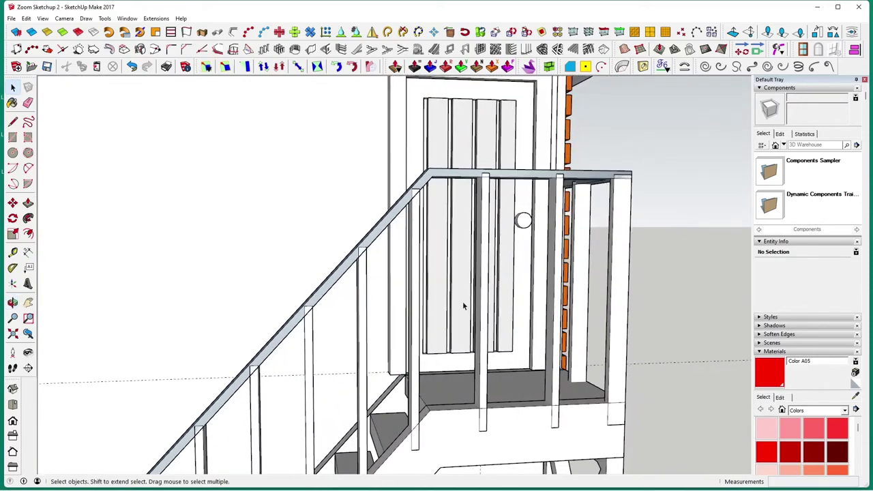
mouse_move(464, 307)
middle_mouse_down()
mouse_move(442, 300)
mouse_move(462, 300)
middle_mouse_up()
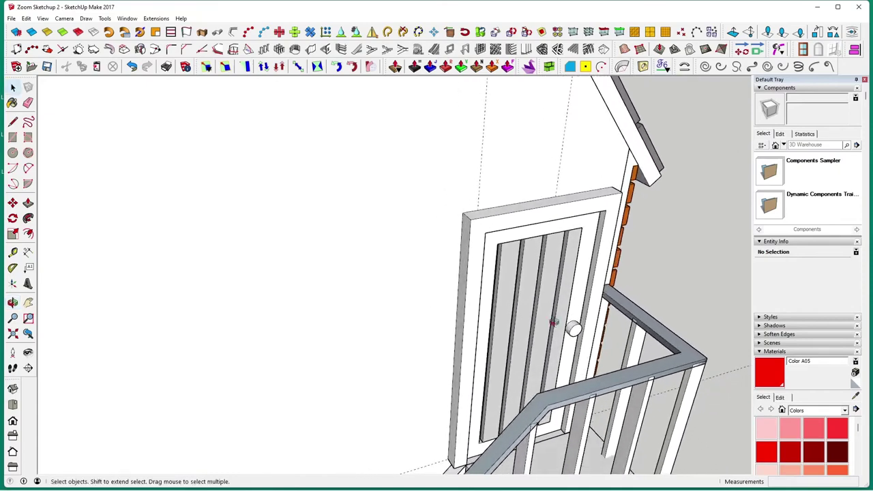
middle_click_drag(554, 323, 512, 301)
left_click(512, 302)
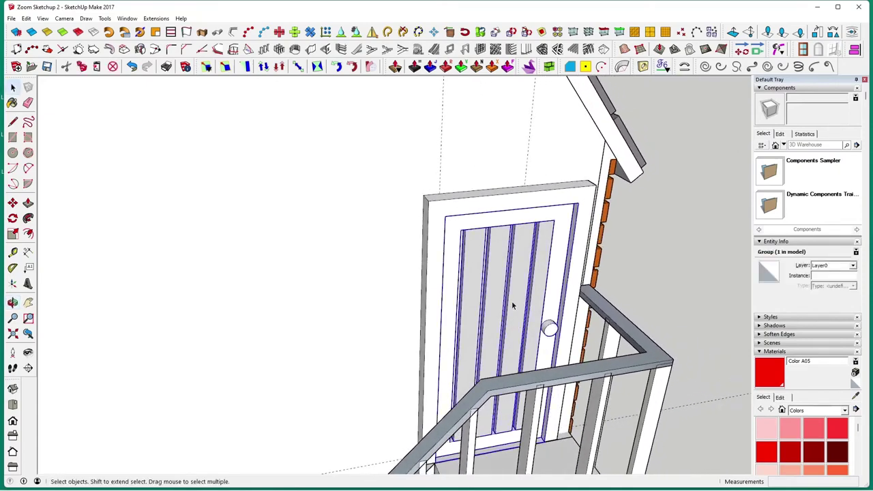
left_click(453, 210)
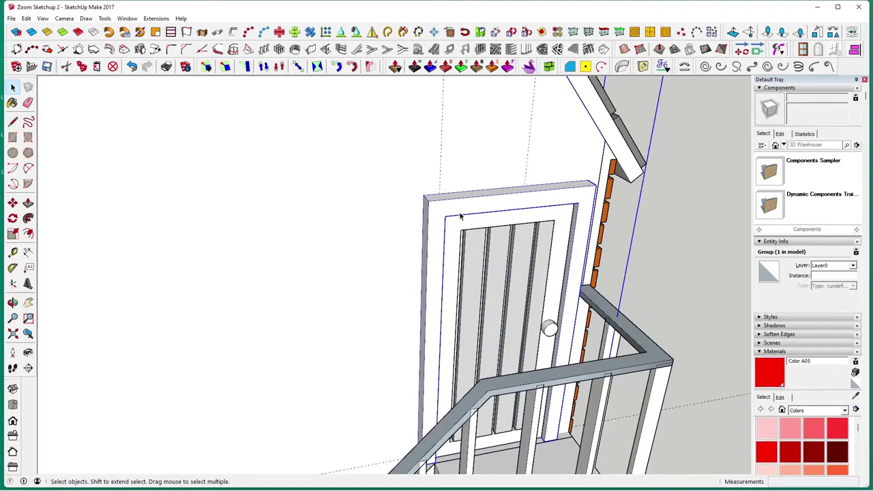
middle_click_drag(460, 216, 396, 218)
left_click(586, 337)
Copy the upper door to a spot in front of the brick wall, about 4.10 m from the original
middle_click_drag(478, 314, 528, 329)
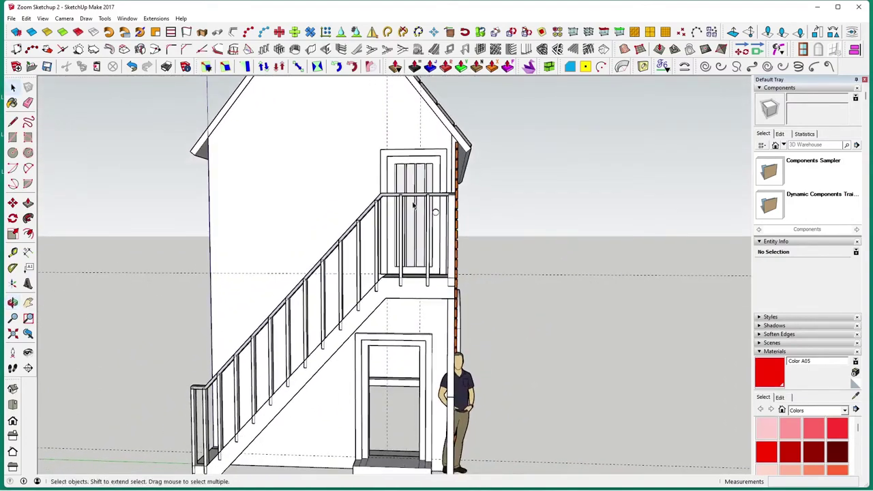
left_click(457, 249)
left_click(12, 202)
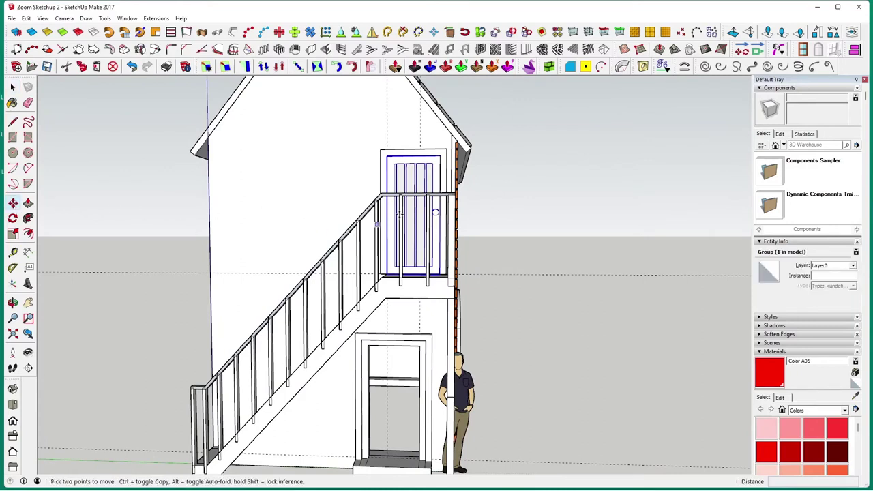
key("ctrl")
left_click(413, 155)
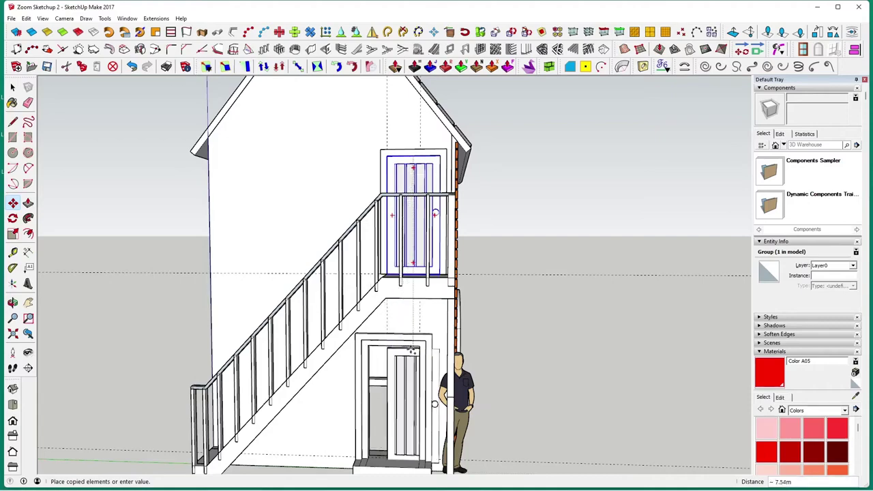
left_click(539, 389)
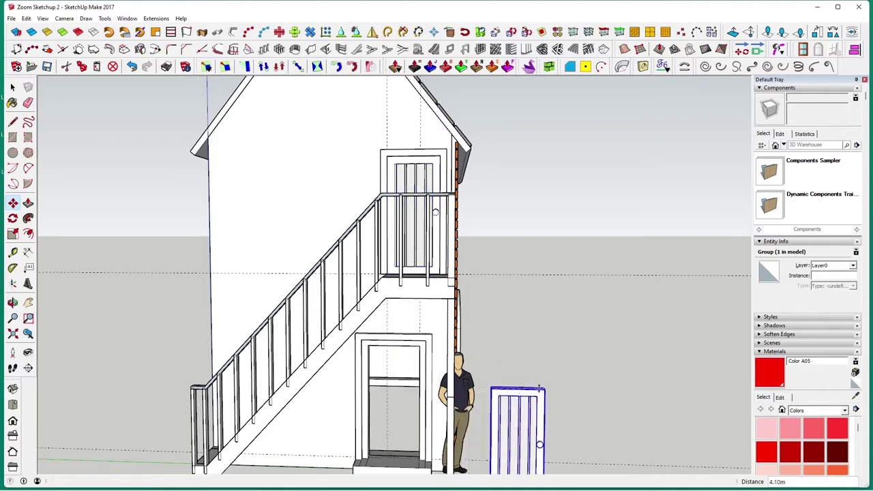
Move the door copy by its upper corner into the ground-floor doorway beneath the landing, fitting it inside the frame
middle_click_drag(539, 388, 437, 372)
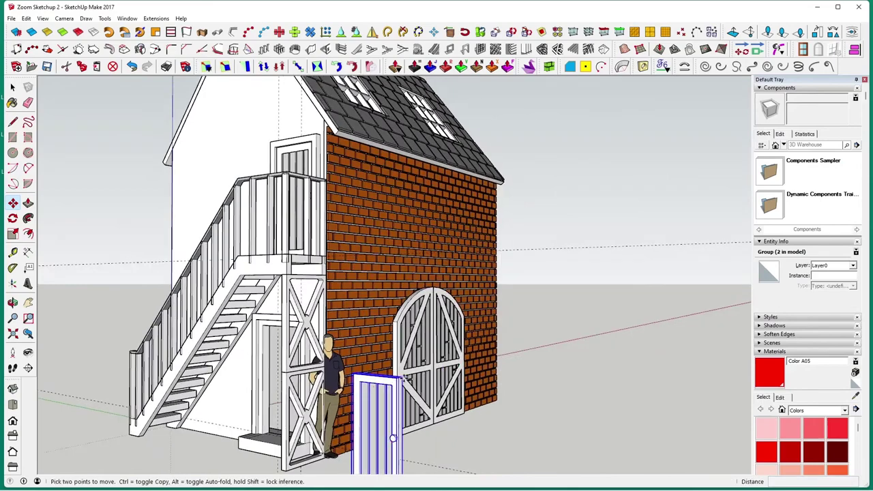
left_click(404, 381)
middle_click_drag(288, 328, 379, 370)
scroll(379, 370, "up", 3)
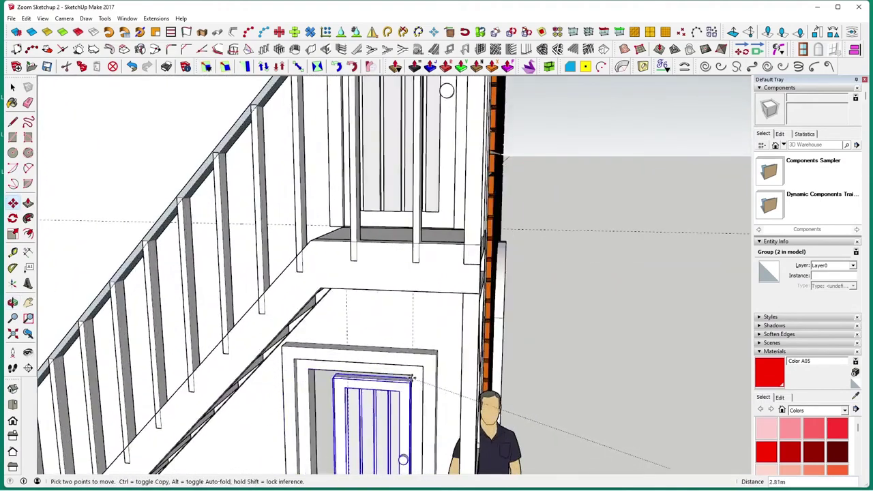
scroll(451, 386, "down", 3)
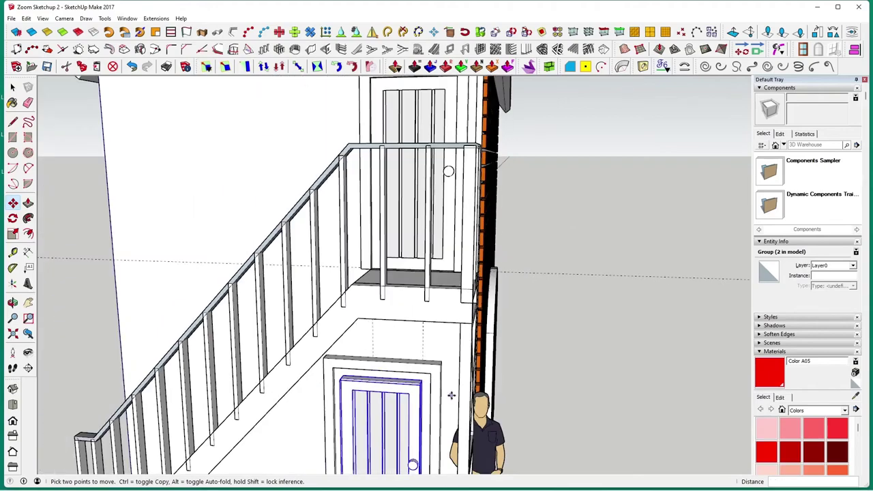
middle_click_drag(451, 398, 417, 303)
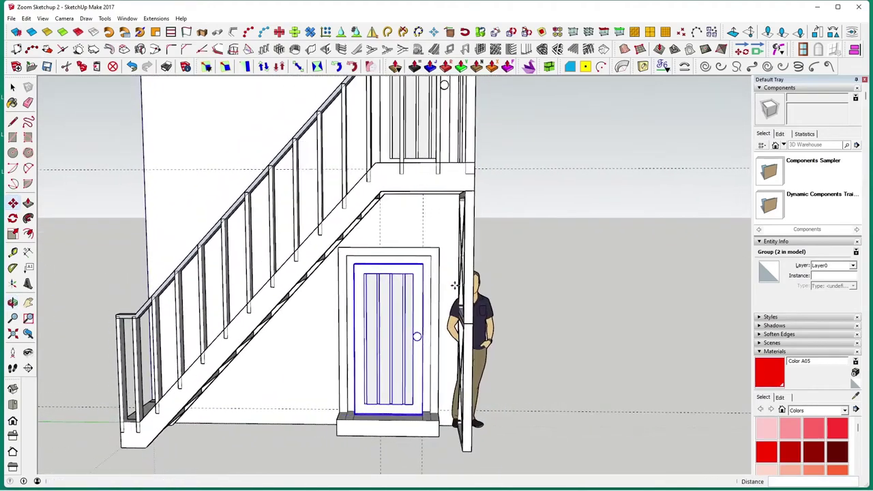
key("space")
left_click(561, 392)
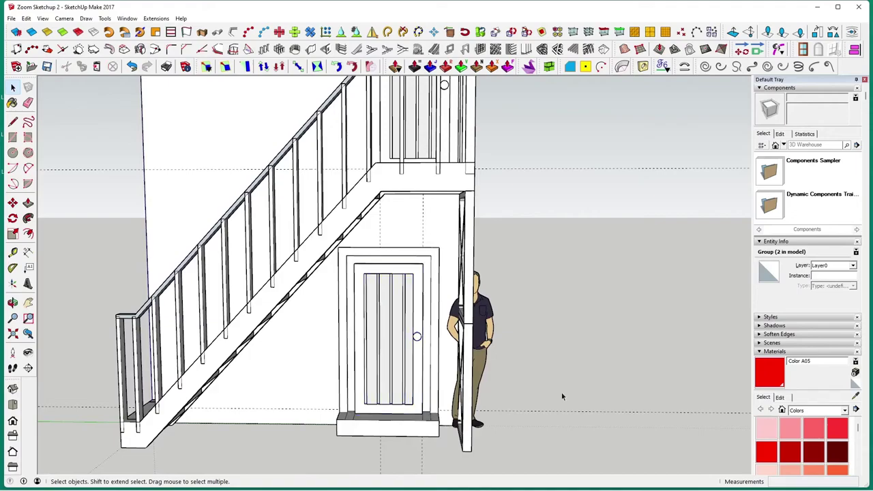
middle_click_drag(418, 337, 539, 377)
scroll(576, 390, "down", 2)
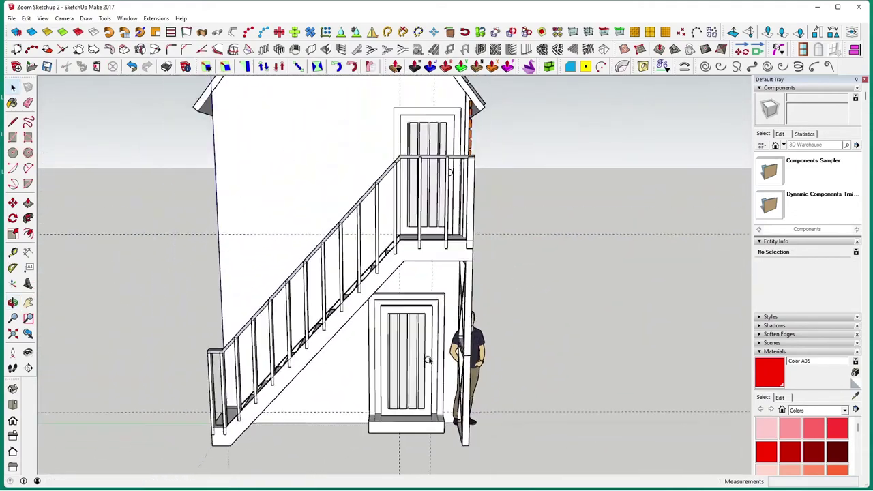
middle_click_drag(596, 392, 545, 379)
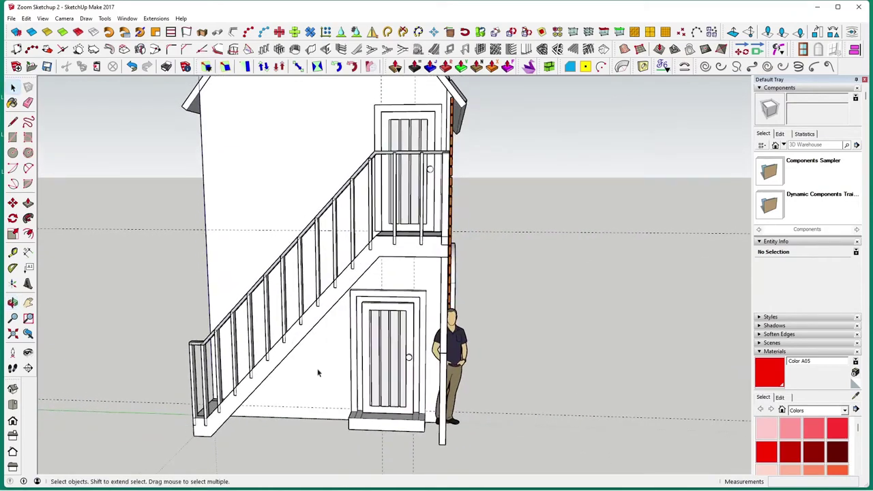
Hide the staircase and railing group in front of the side wall
right_click(299, 333)
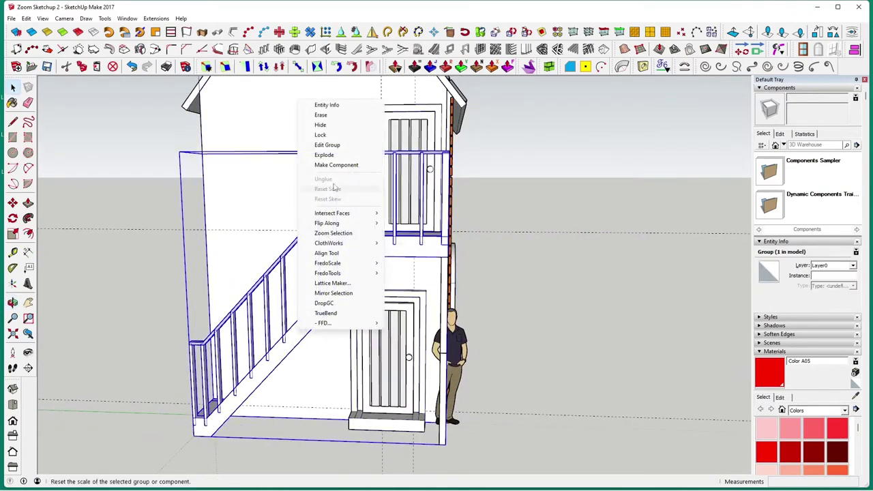
left_click(320, 124)
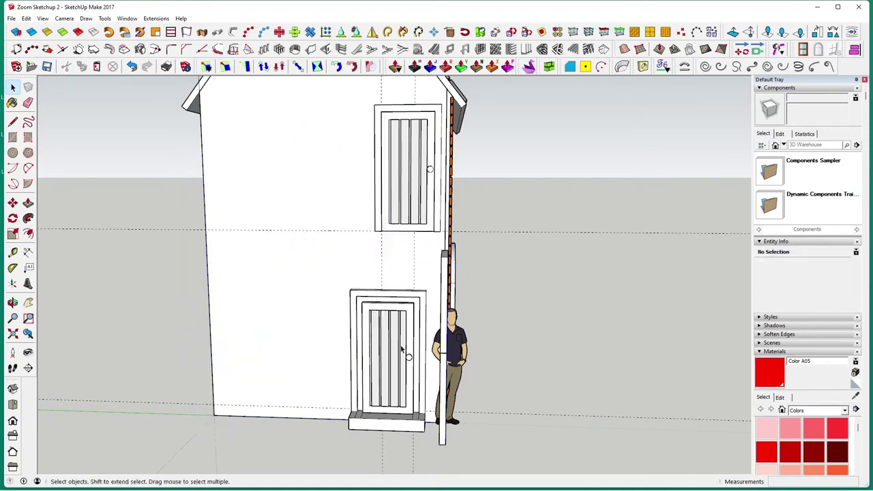
key("alt+h")
Apply the Oob preset 001 Bricks Linka to the side wall face inside its group, with the wall's bottom edge also selected
left_click(300, 334)
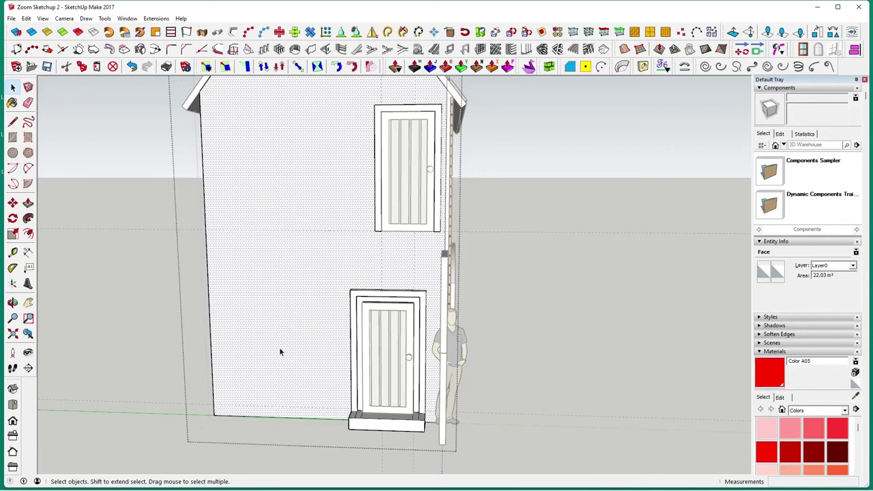
left_click(255, 417, "shift")
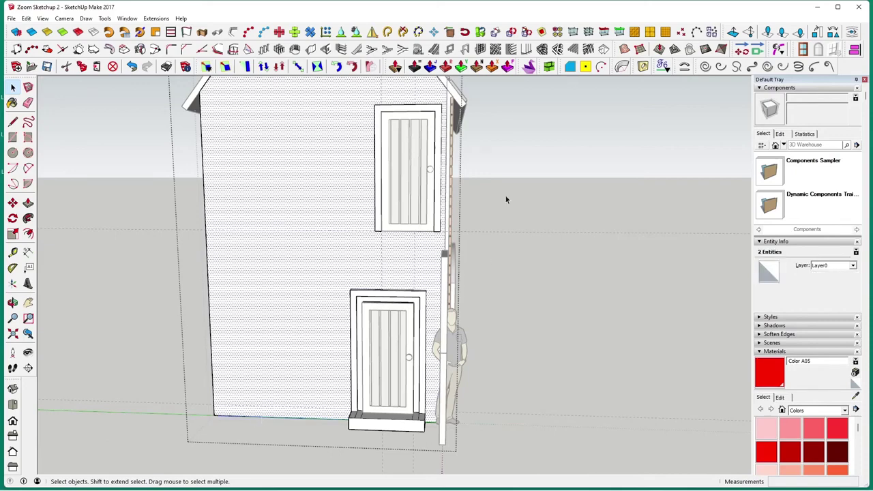
left_click(551, 68)
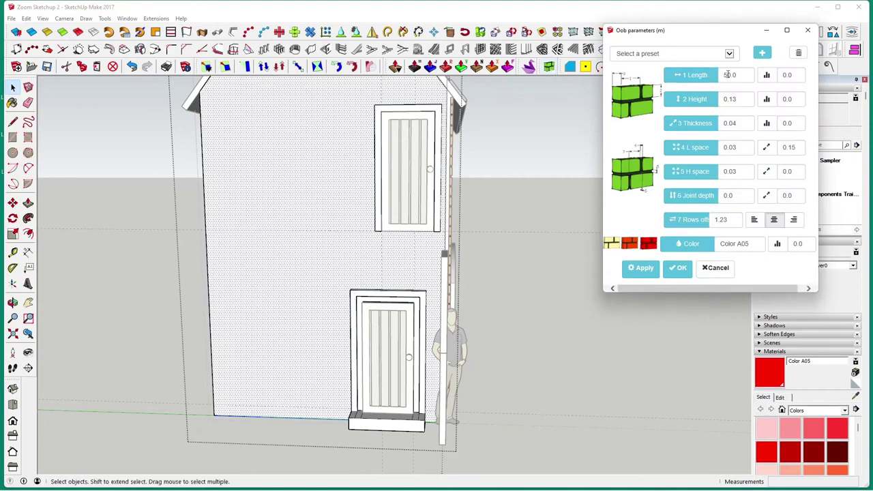
left_click(730, 55)
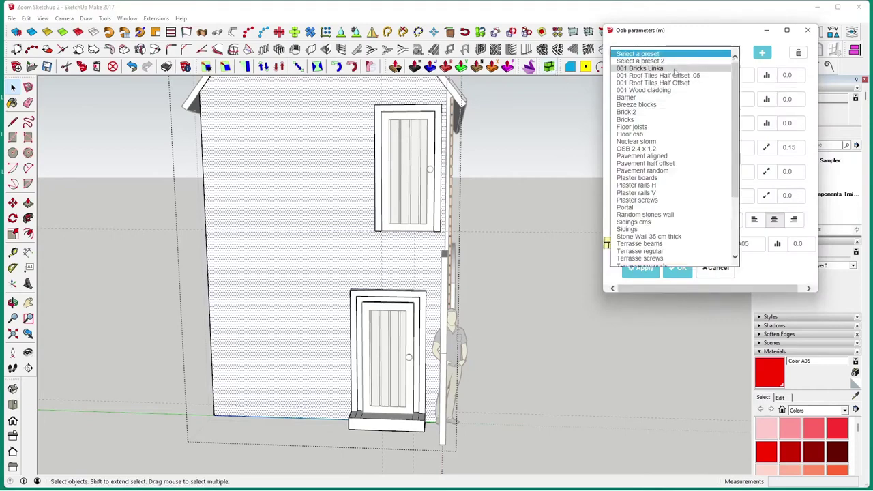
key("Return")
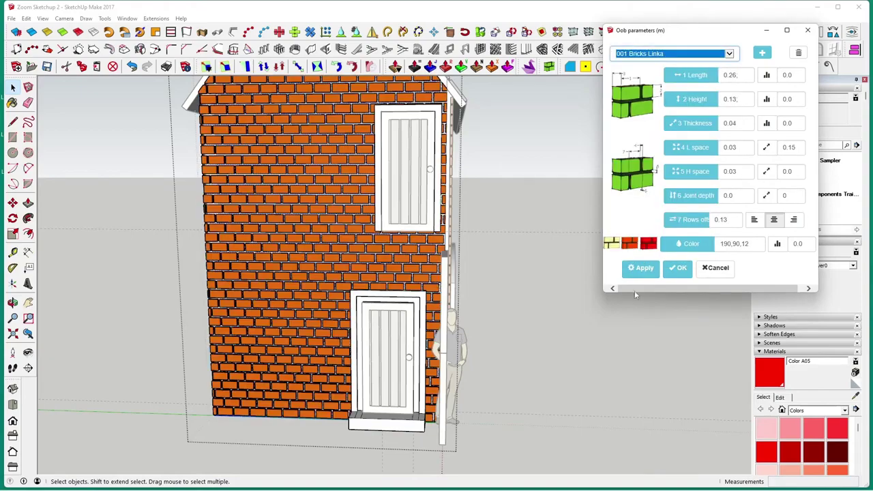
left_click(564, 325)
middle_click_drag(554, 325, 614, 225)
scroll(388, 278, "up", 2)
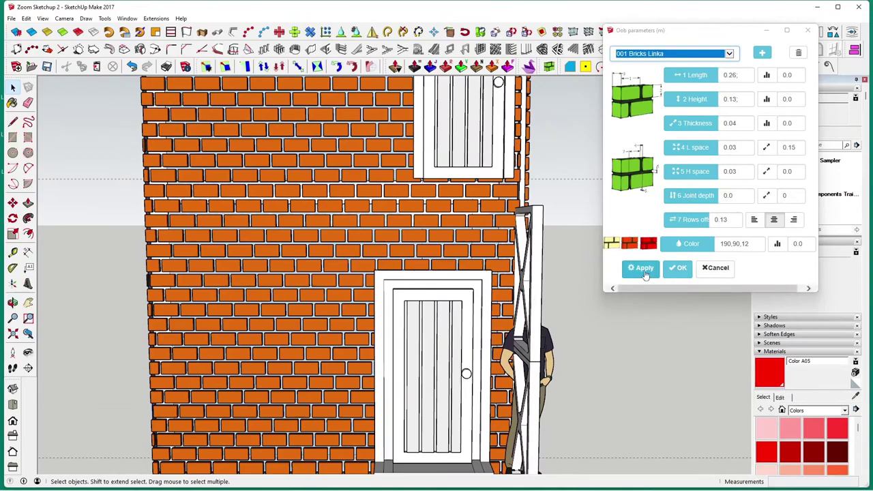
left_click(679, 268)
middle_click_drag(631, 335, 575, 347)
scroll(567, 345, "down", 4)
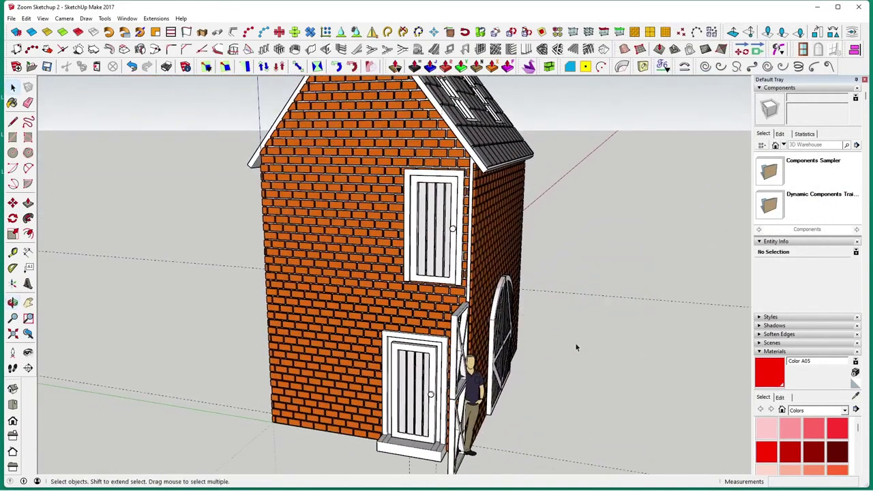
Delete the new brick cladding from inside the side wall group
middle_click_drag(217, 255, 535, 271)
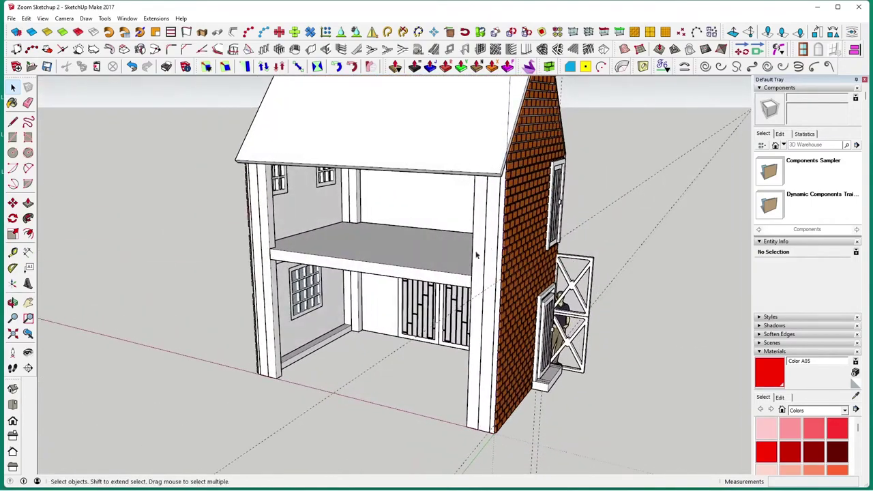
middle_click_drag(476, 255, 355, 318)
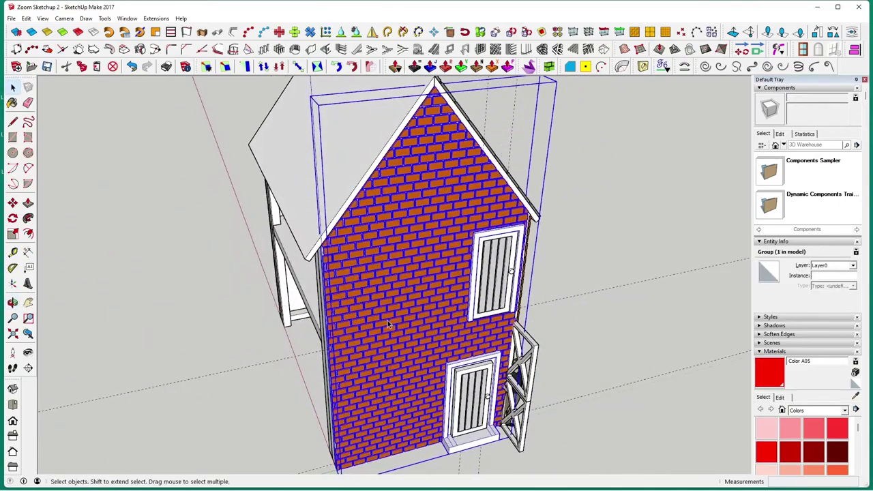
left_click(259, 322)
left_click(366, 311)
middle_click_drag(366, 311, 303, 254)
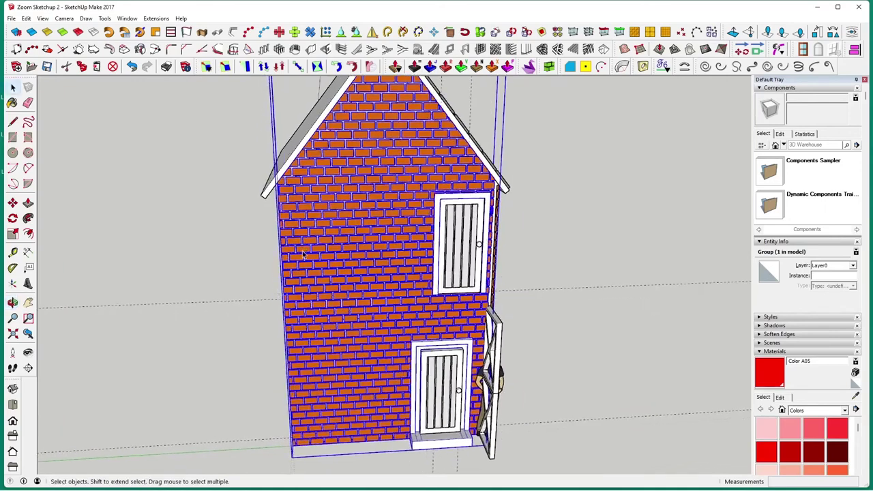
double_click(326, 293)
left_click(326, 292)
key("Delete")
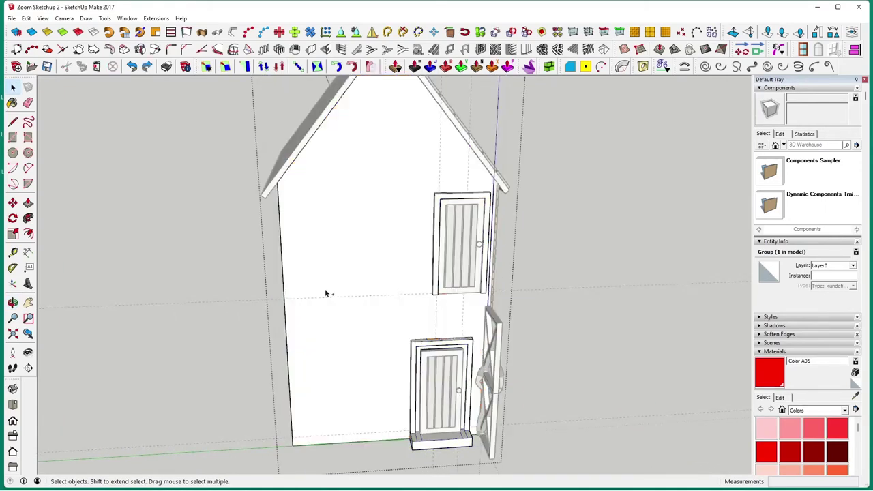
Take the side wall face to the clipboard and paste it in place outside the wall group
left_click(325, 290)
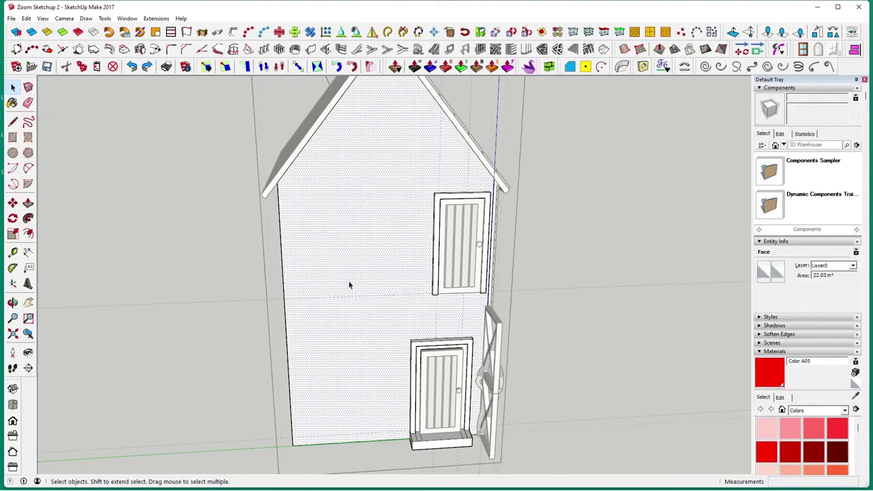
left_click(185, 296)
left_click(26, 18)
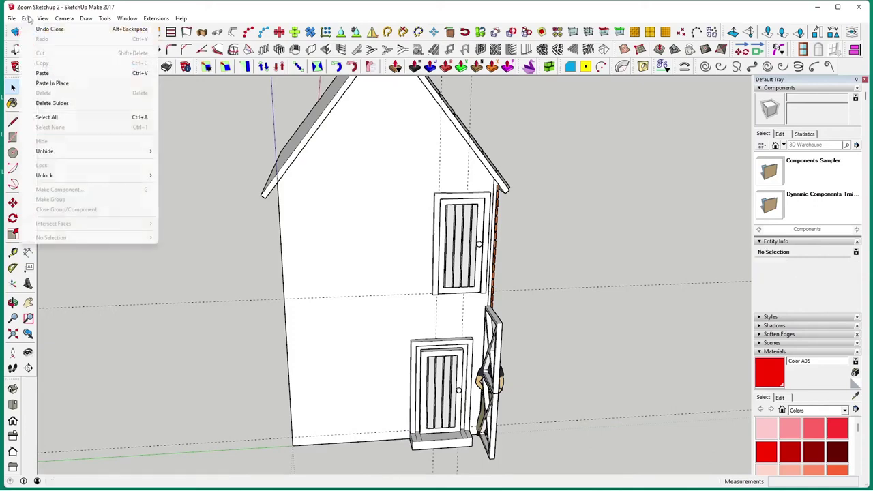
left_click(62, 85)
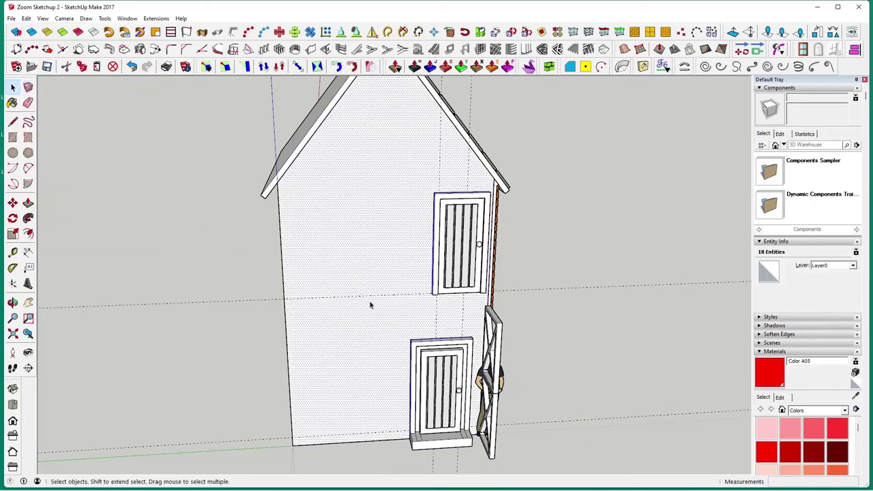
left_click(604, 362)
middle_click_drag(605, 361, 521, 325)
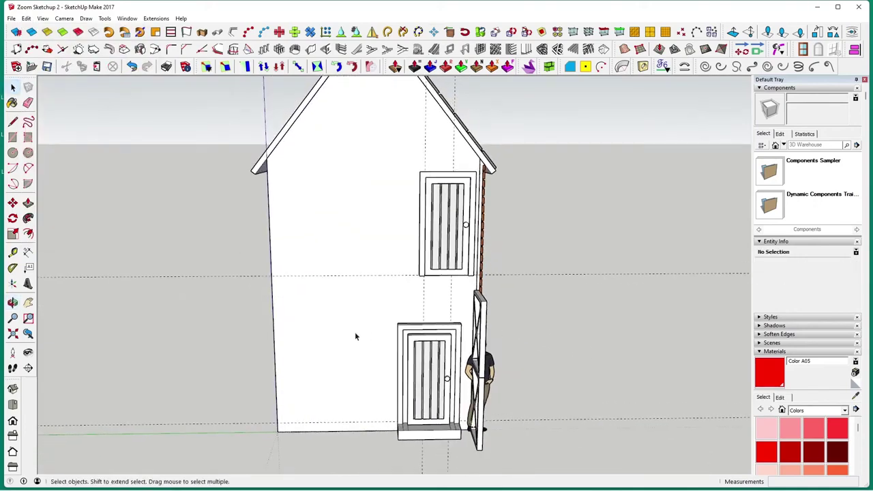
Clad the pasted wall face with bricks from the 001 Bricks Linka preset, with the face's bottom edge also selected
left_click(355, 337)
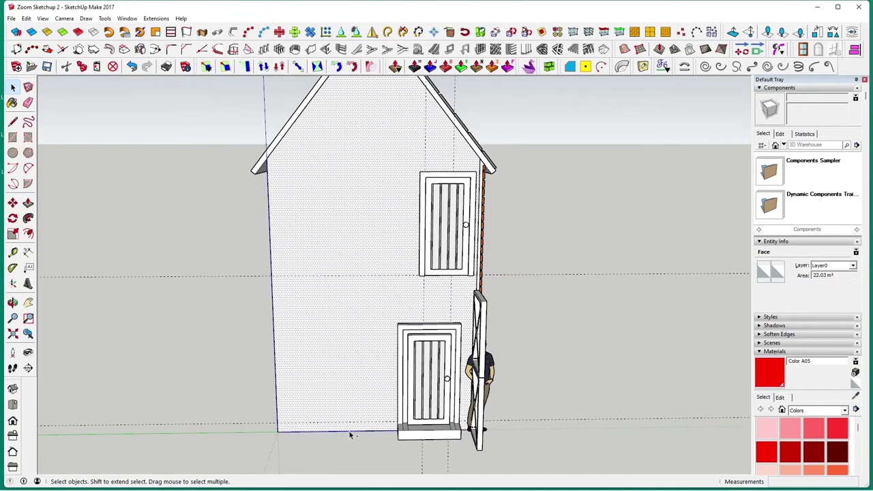
left_click(349, 432, "shift")
left_click(549, 66)
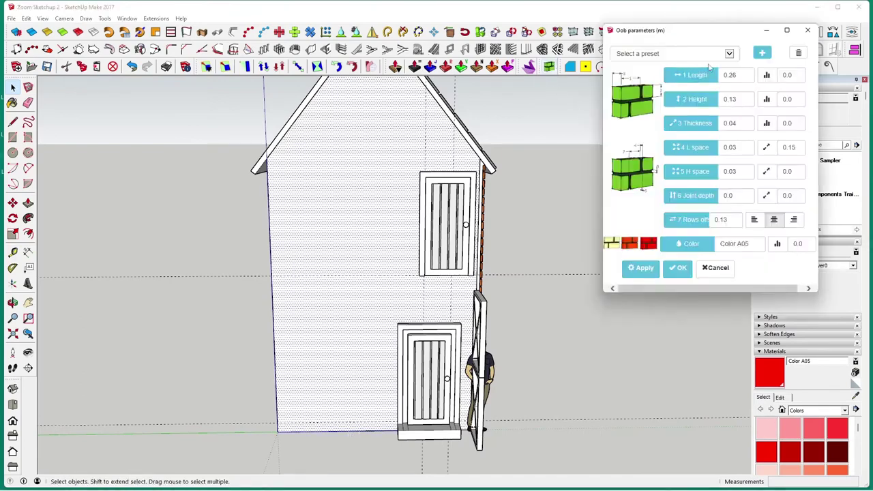
left_click(729, 54)
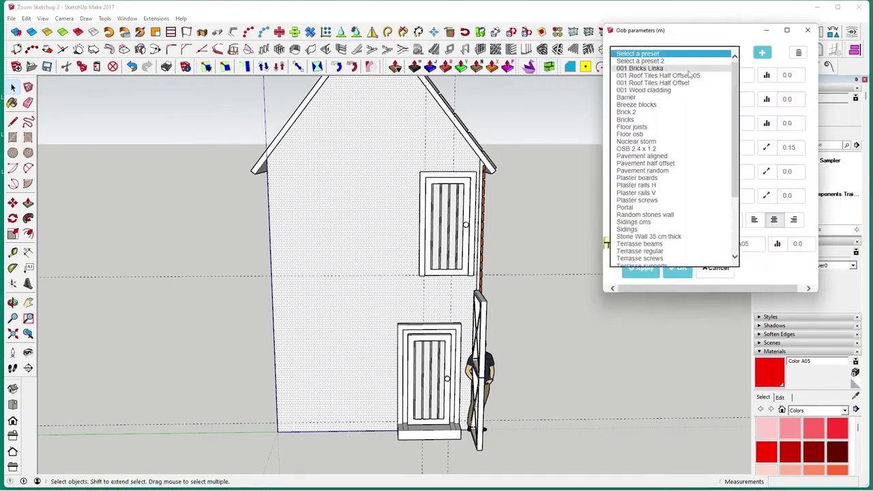
left_click(689, 69)
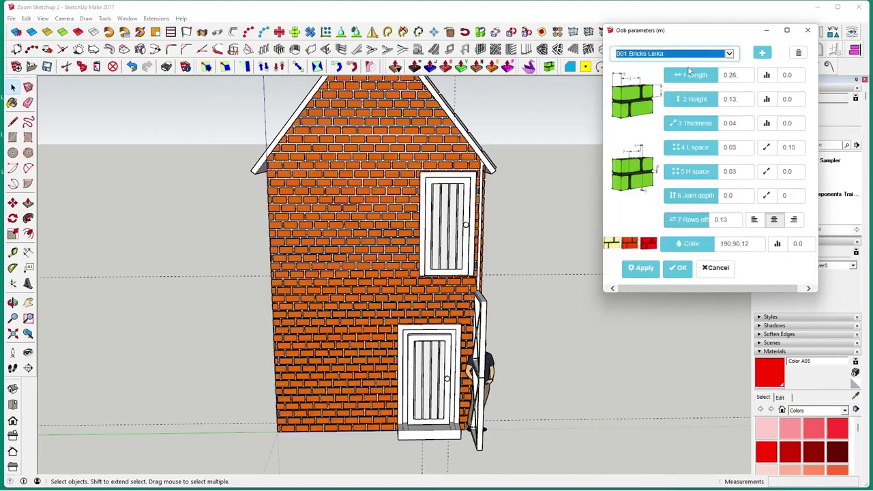
left_click(677, 267)
Group the side wall together with its new brick cladding
left_click(563, 364)
middle_click_drag(563, 364, 655, 378)
middle_click_drag(380, 343, 437, 332)
left_click(431, 332)
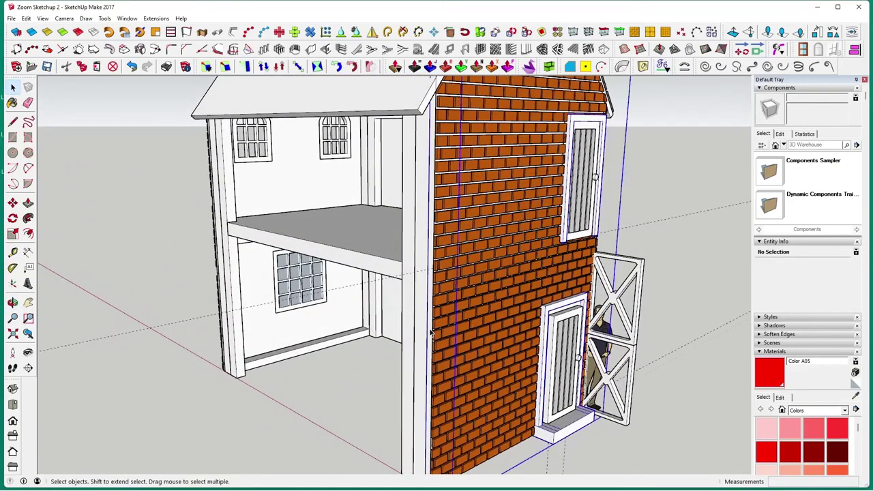
double_click(474, 322)
right_click(476, 326)
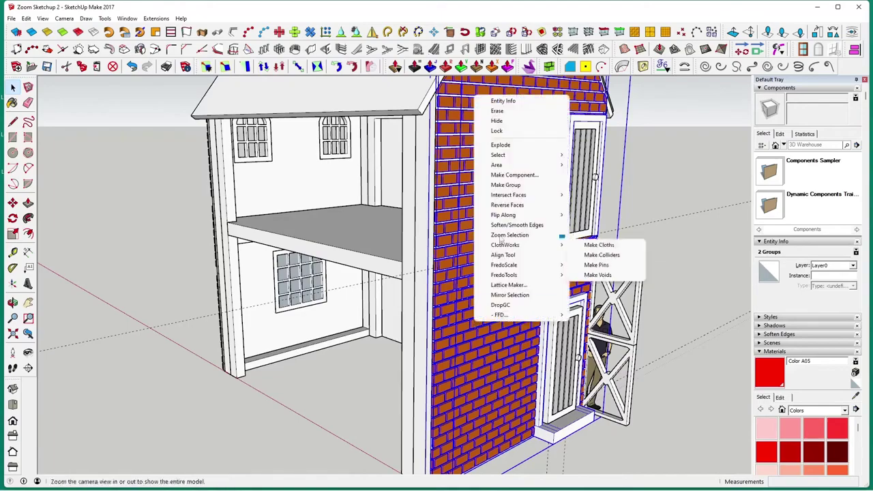
left_click(511, 185)
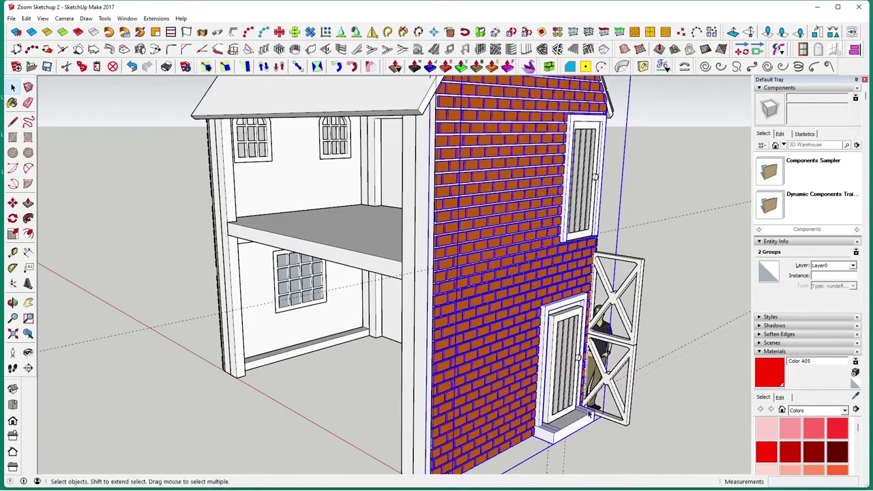
Combine the brick-clad side wall and the upper door into one group
middle_click_drag(563, 402, 444, 304)
left_click(474, 206)
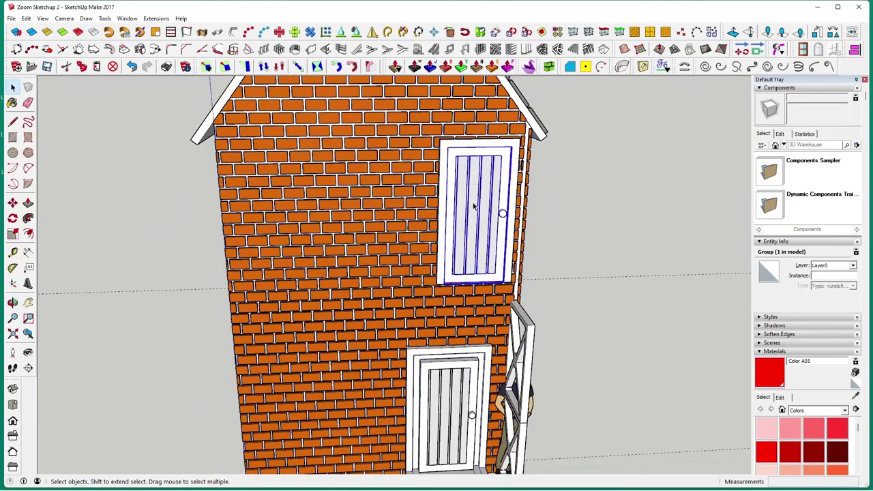
left_click(612, 274)
left_click(403, 229)
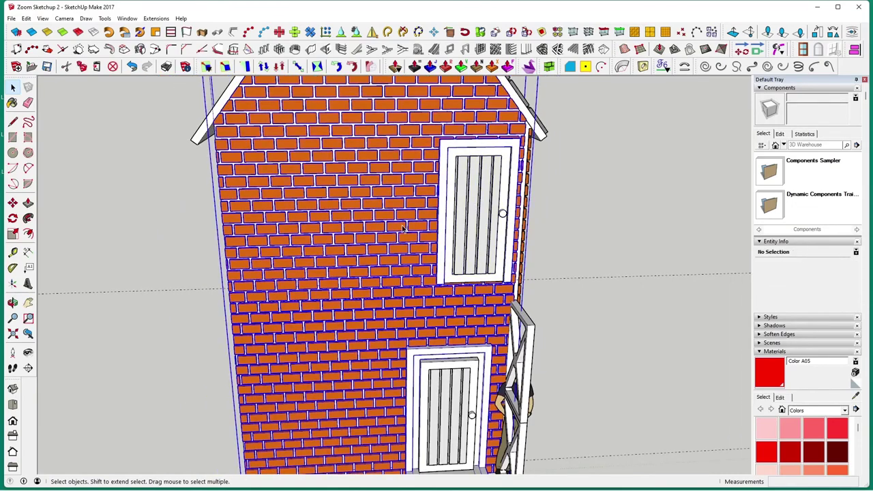
right_click(477, 233)
left_click(522, 318)
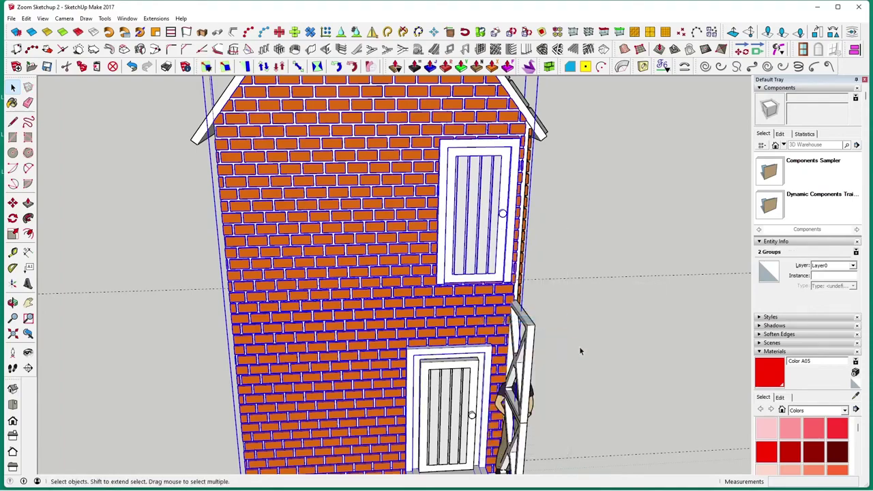
Hide the group that holds the brick side wall and the upper door
left_click(581, 346)
middle_click_drag(581, 346, 380, 305)
left_click(372, 300)
right_click(372, 299)
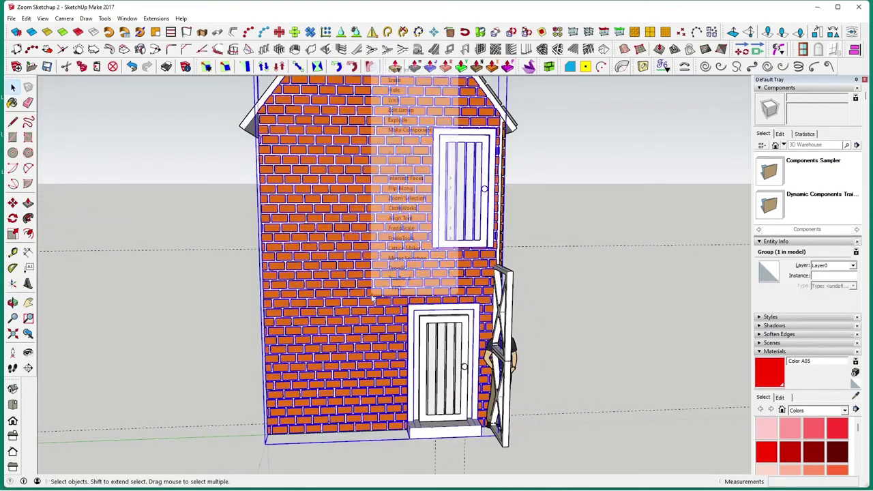
left_click(413, 90)
Delete the leftover edges outlining the upper door opening in the side wall
middle_click_drag(420, 295, 408, 262)
triple_click(419, 252)
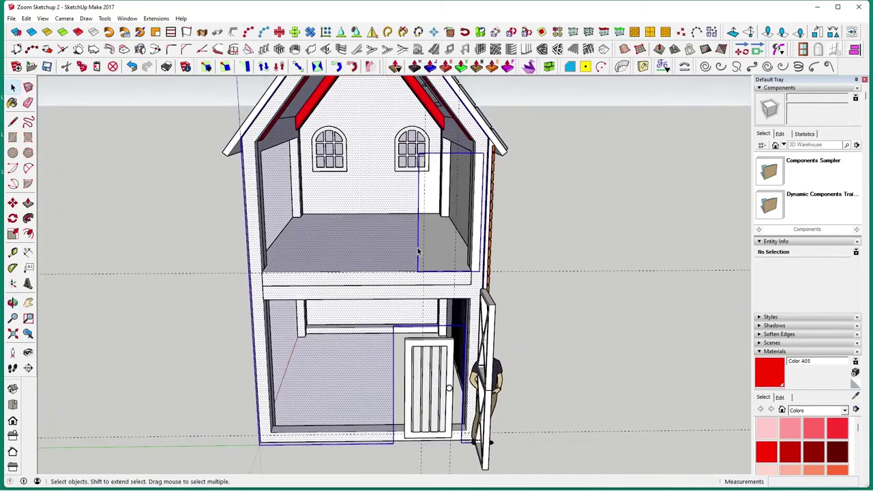
middle_click_drag(419, 252, 614, 303)
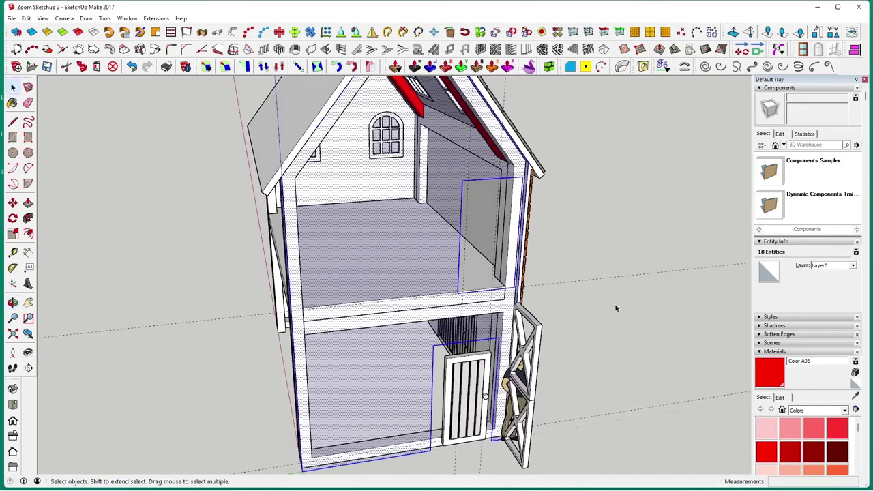
left_click(615, 304)
triple_click(490, 183)
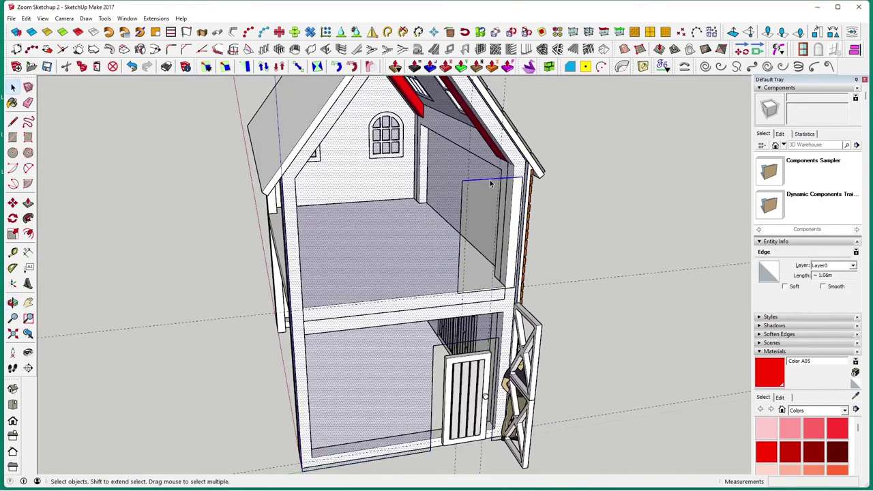
left_click(606, 269)
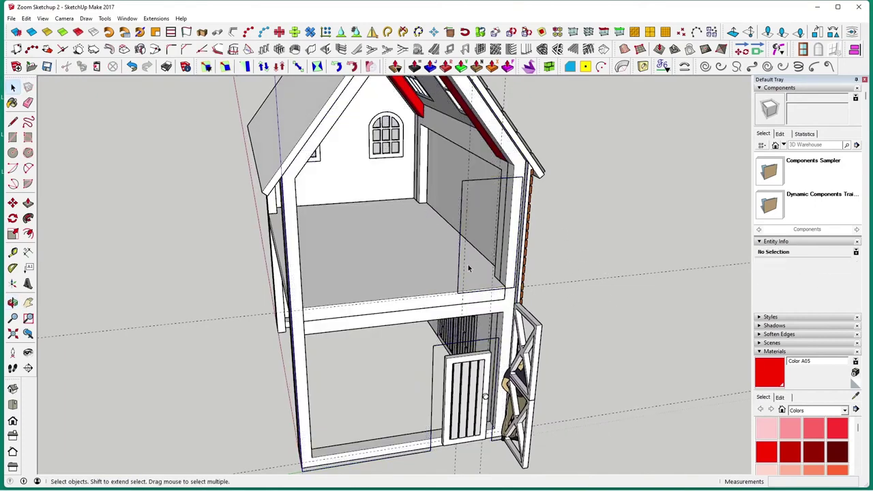
left_click(476, 186)
middle_click_drag(475, 186, 528, 257)
left_click(406, 182)
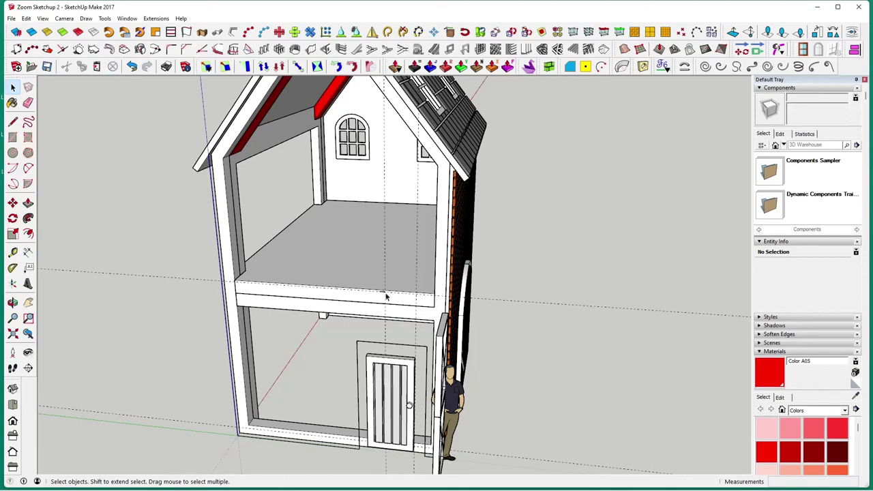
Delete the remaining leftover edges around the ground-floor doorway and along the wall base
triple_click(395, 348)
left_click(398, 348)
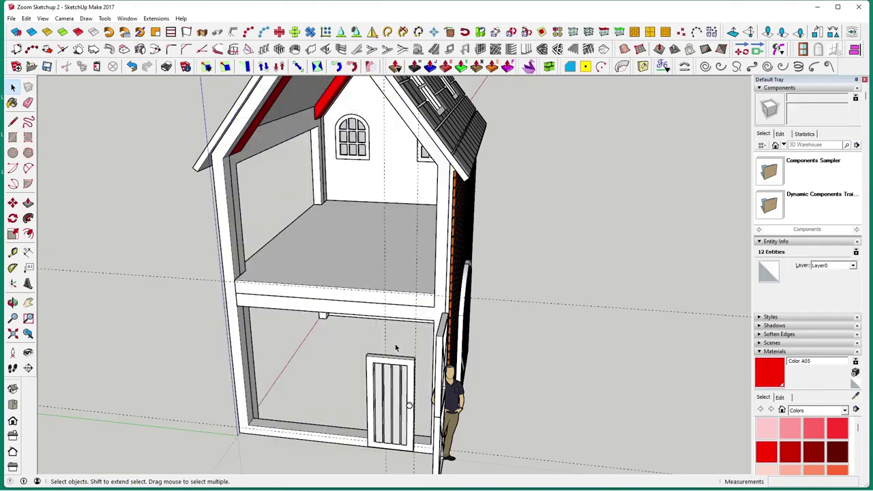
middle_click_drag(534, 390, 602, 346)
left_click_drag(605, 368, 591, 358)
key("space")
mouse_move(591, 358)
middle_mouse_down()
mouse_move(600, 354)
mouse_move(571, 350)
mouse_move(599, 348)
middle_mouse_up()
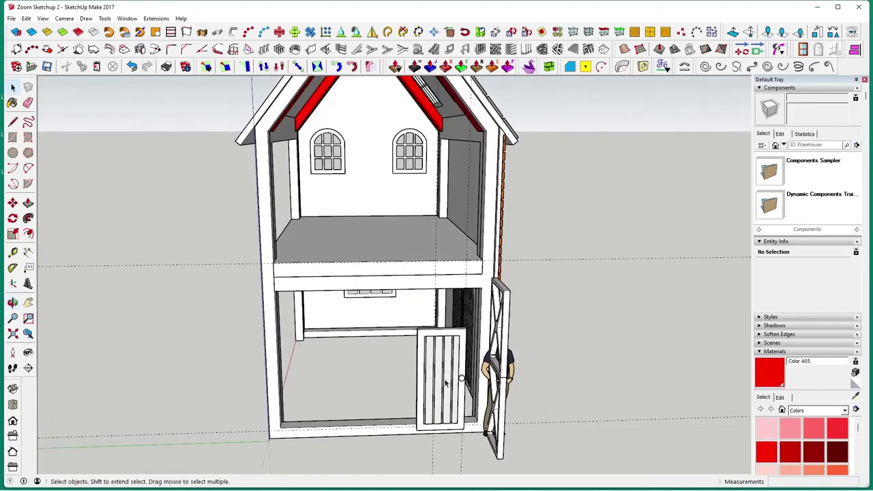
Unhide all hidden objects to bring back the brick-clad side wall with its doors and the exterior staircase
left_click(446, 384)
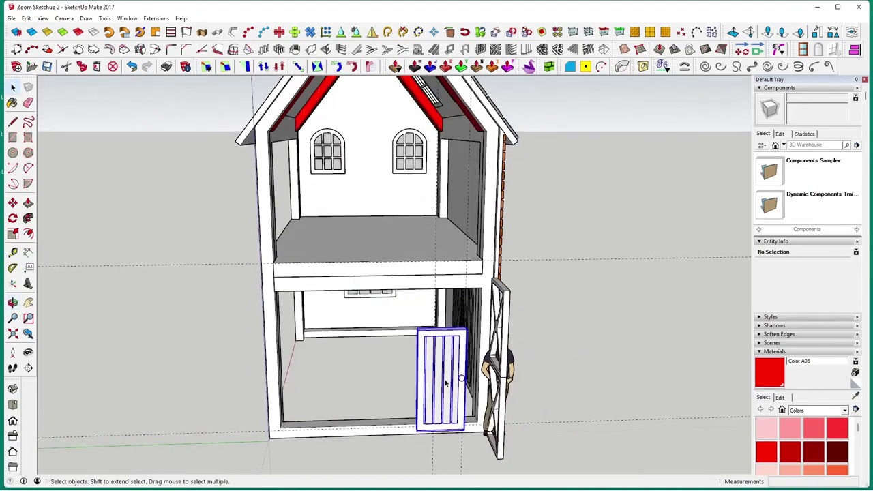
left_click(163, 127)
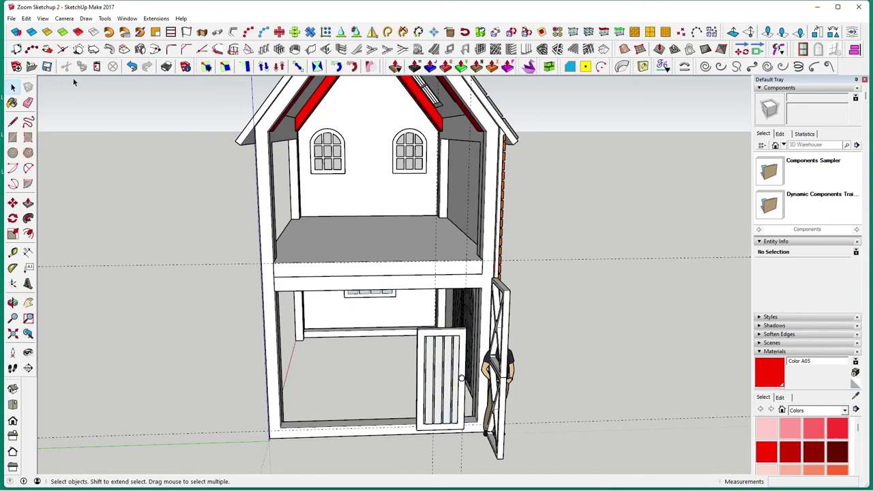
left_click(25, 19)
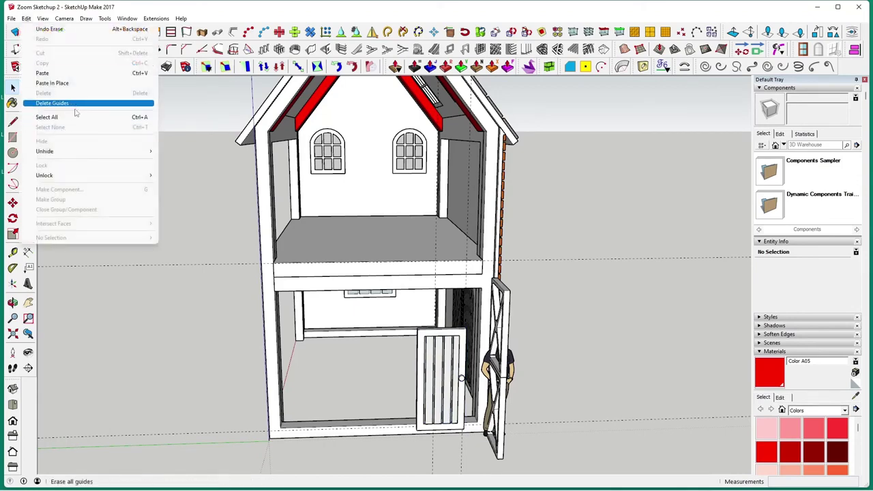
mouse_move(83, 158)
left_click(177, 170)
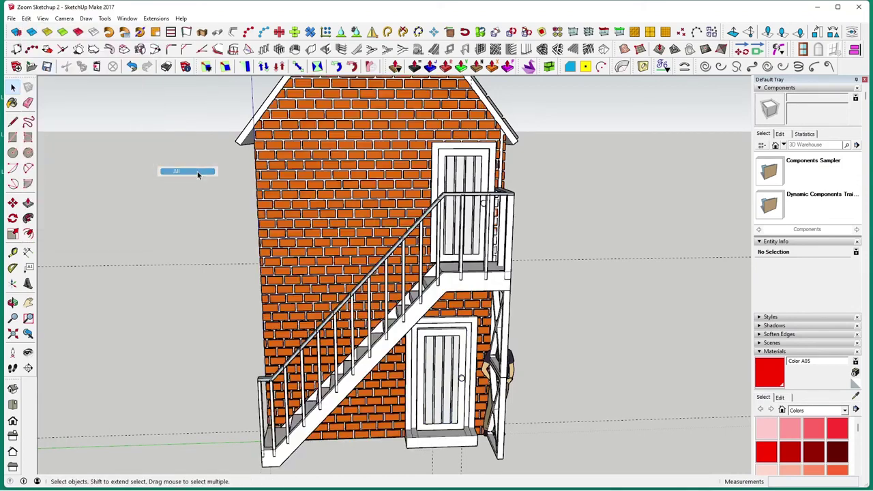
middle_click_drag(617, 370, 505, 426)
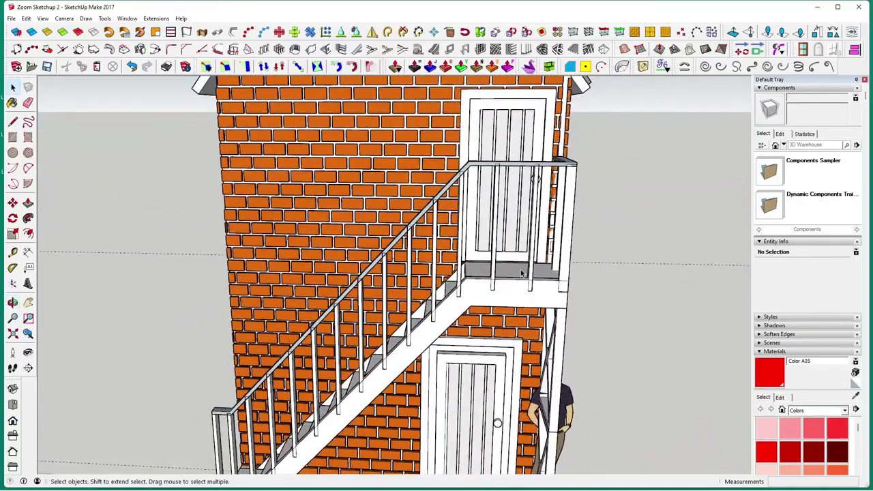
middle_click_drag(522, 273, 534, 348)
scroll(442, 273, "down", 5)
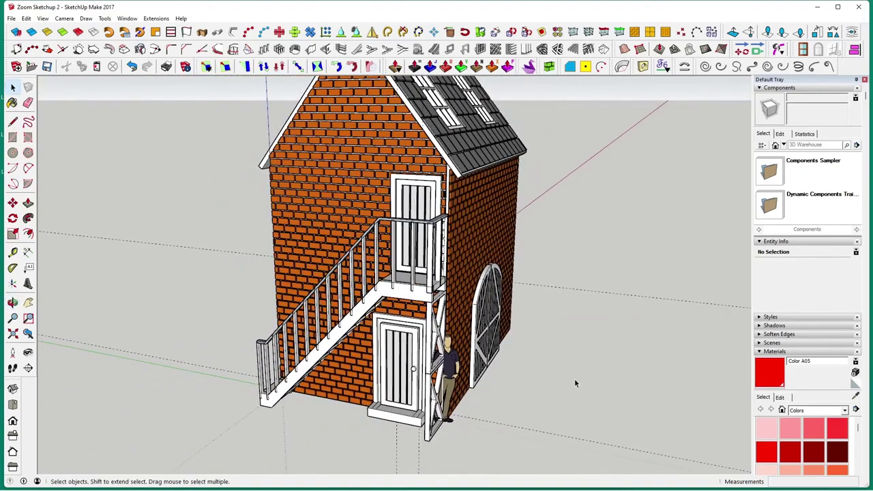